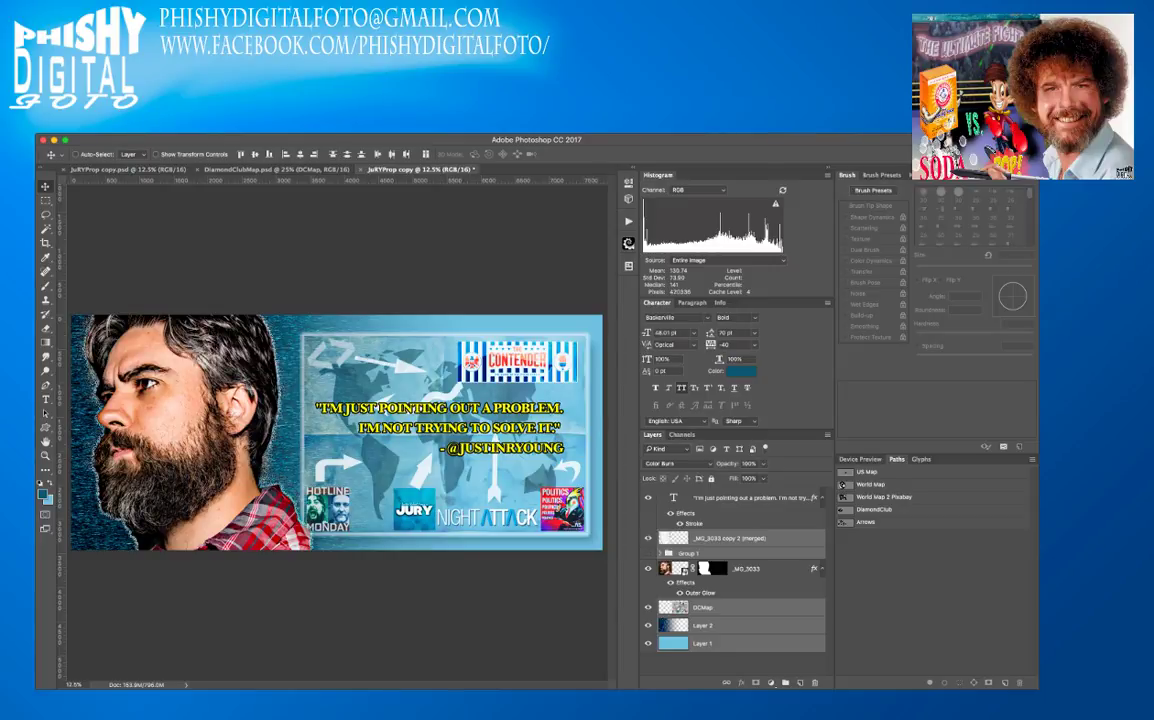
- Reduce the composition to the bare portrait by deleting the background, map and merged layers, hiding the quote text and removing the Outer Glow
key("Delete")
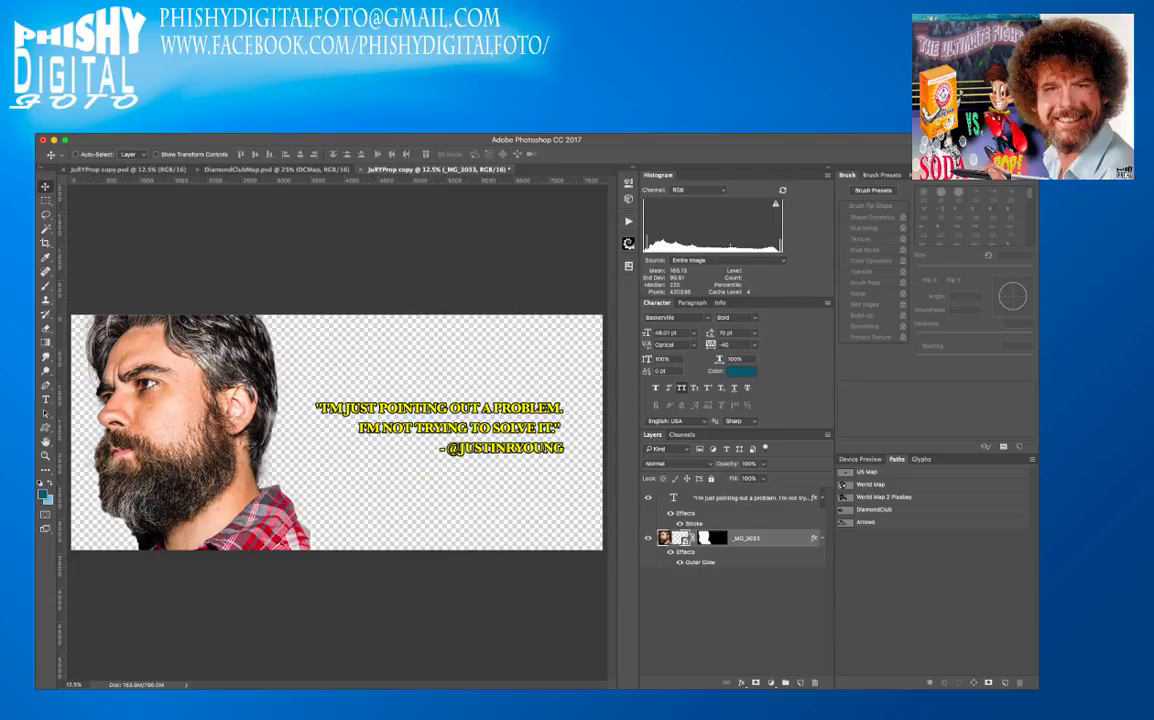
left_click(648, 497)
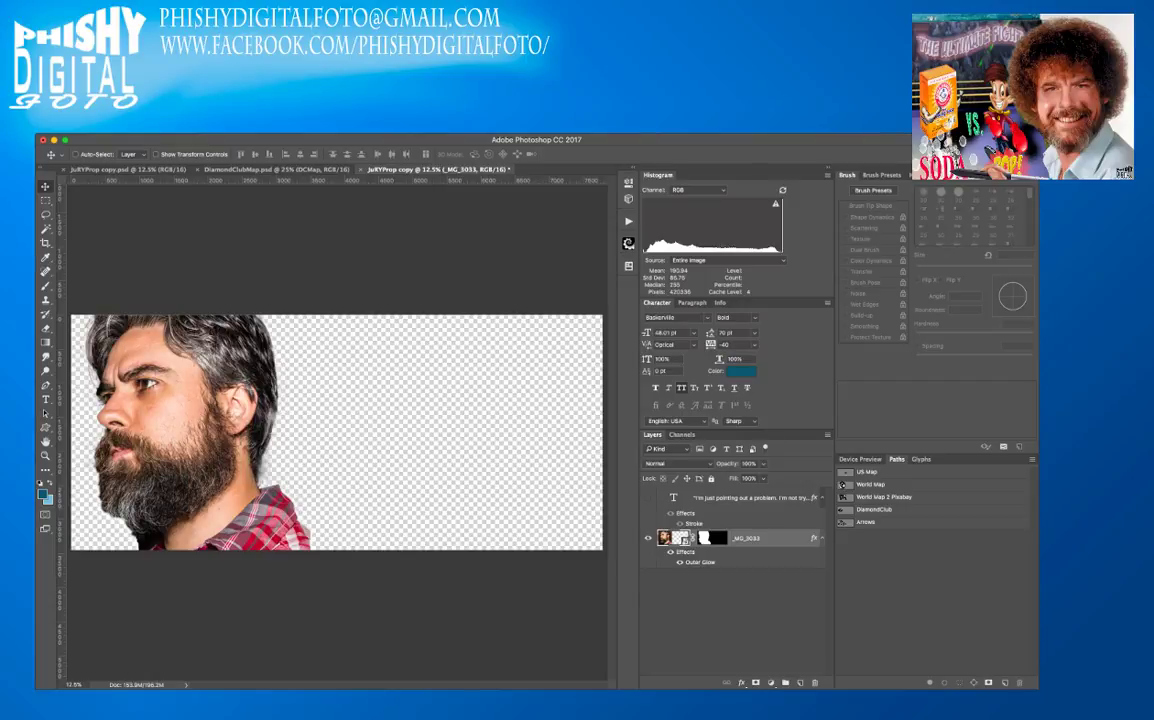
key("super+z")
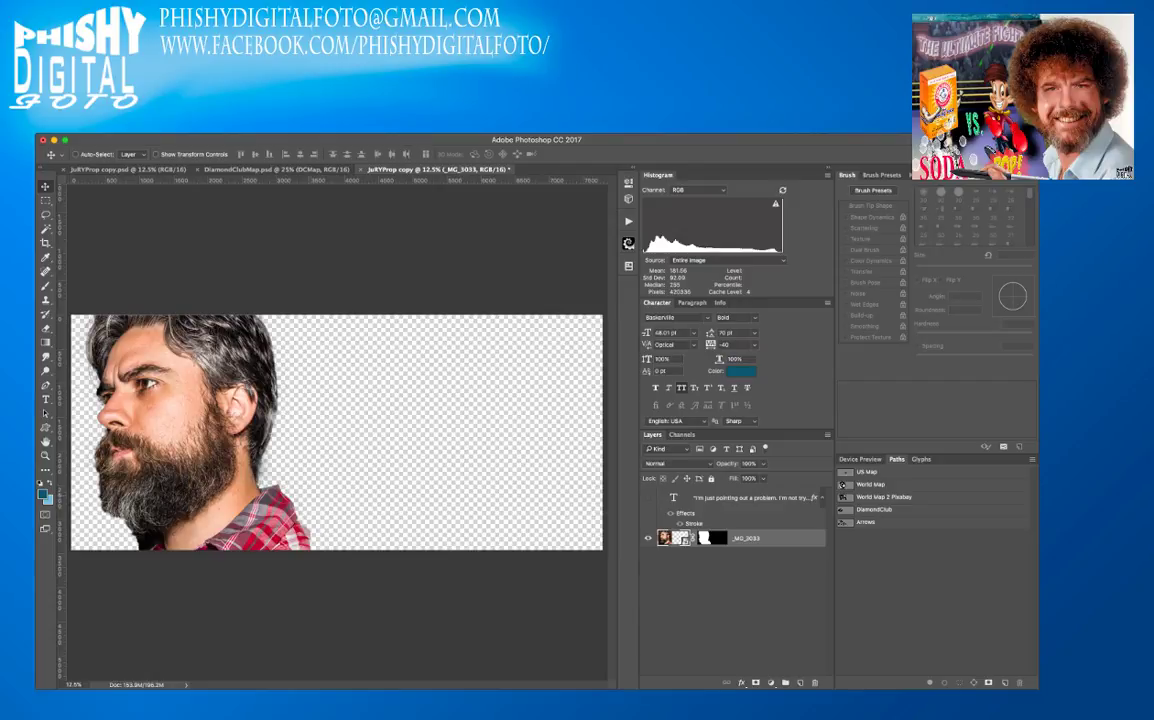
- Move the portrait to the middle of the canvas and disable its layer mask to show the original background
left_click_drag(231, 445, 371, 432)
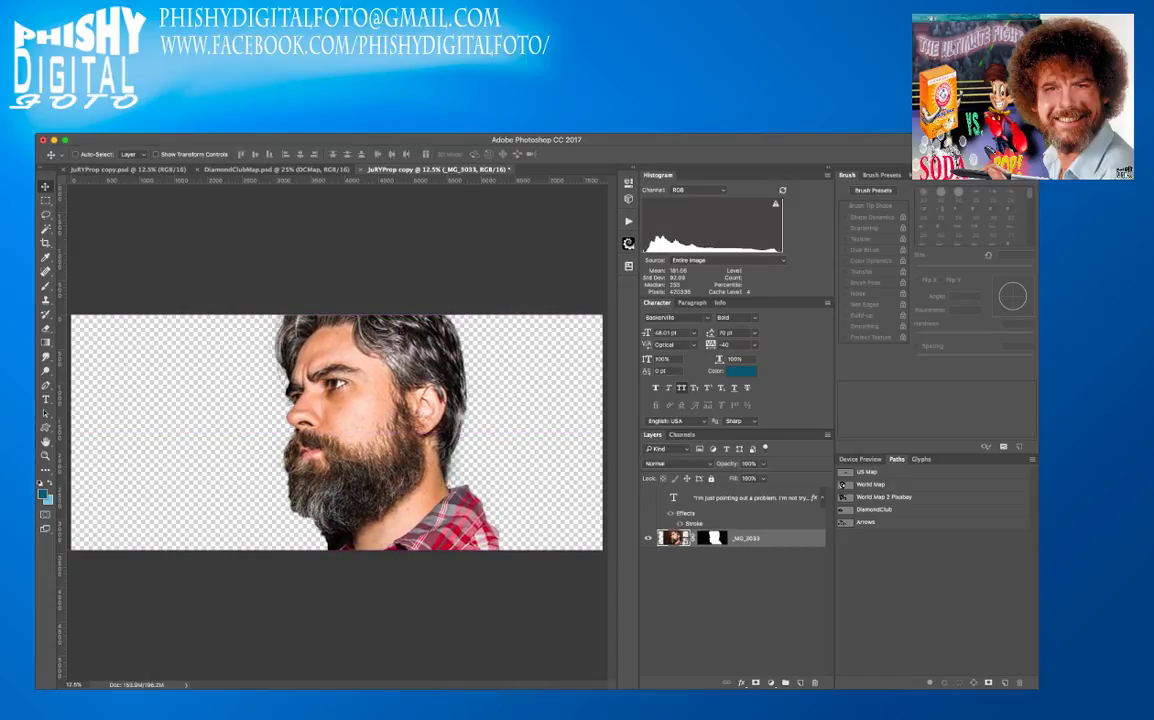
left_click(712, 538, "shift")
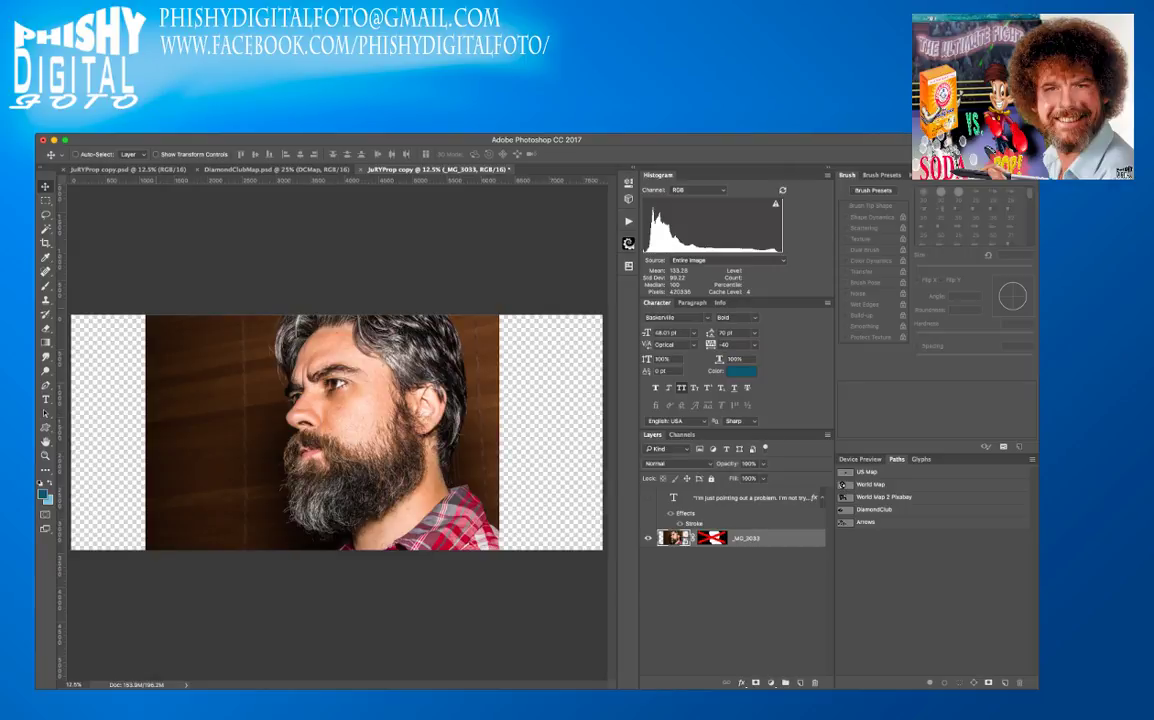
- Open the portrait's smart object in Camera Raw, try exposures of +3.00 and +0.70, and discard the changes
key("w")
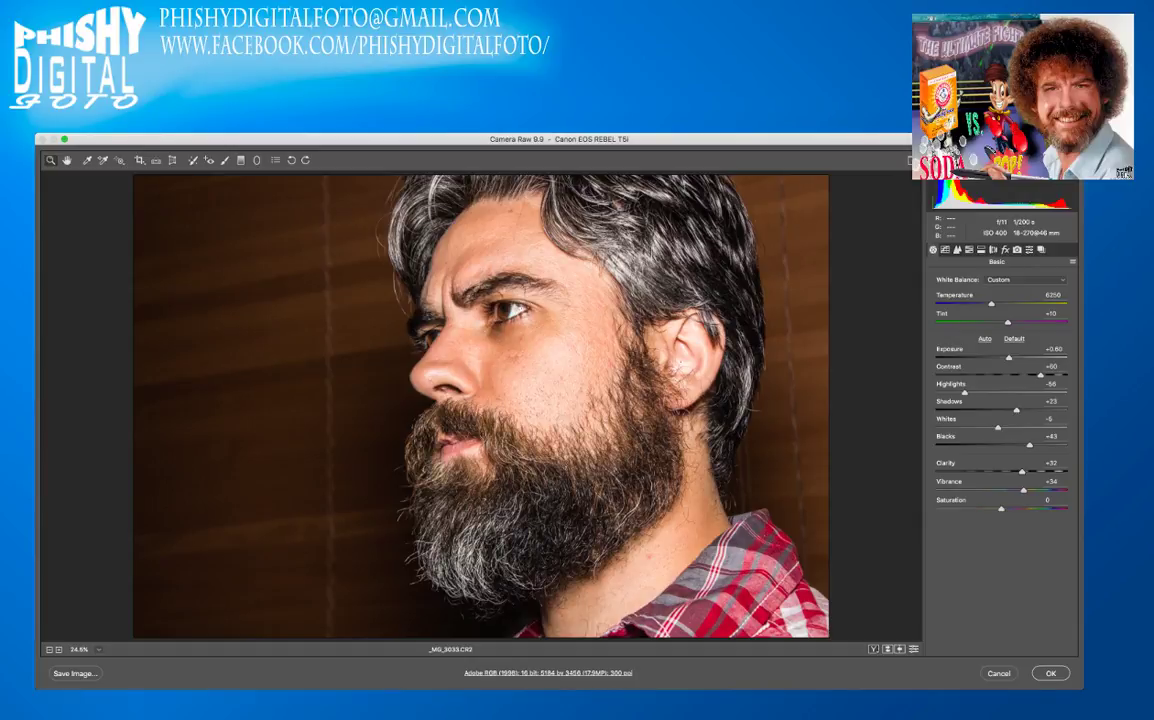
left_click_drag(1009, 357, 1027, 357)
left_click(1054, 348)
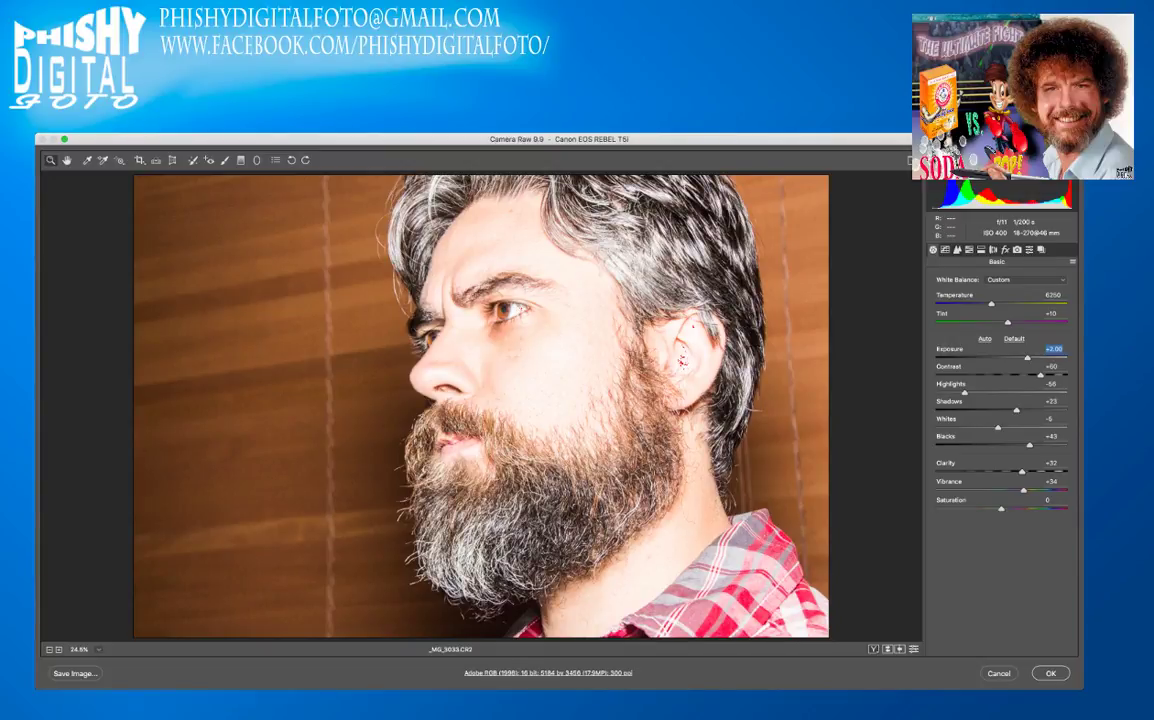
left_click_drag(1027, 357, 1010, 357)
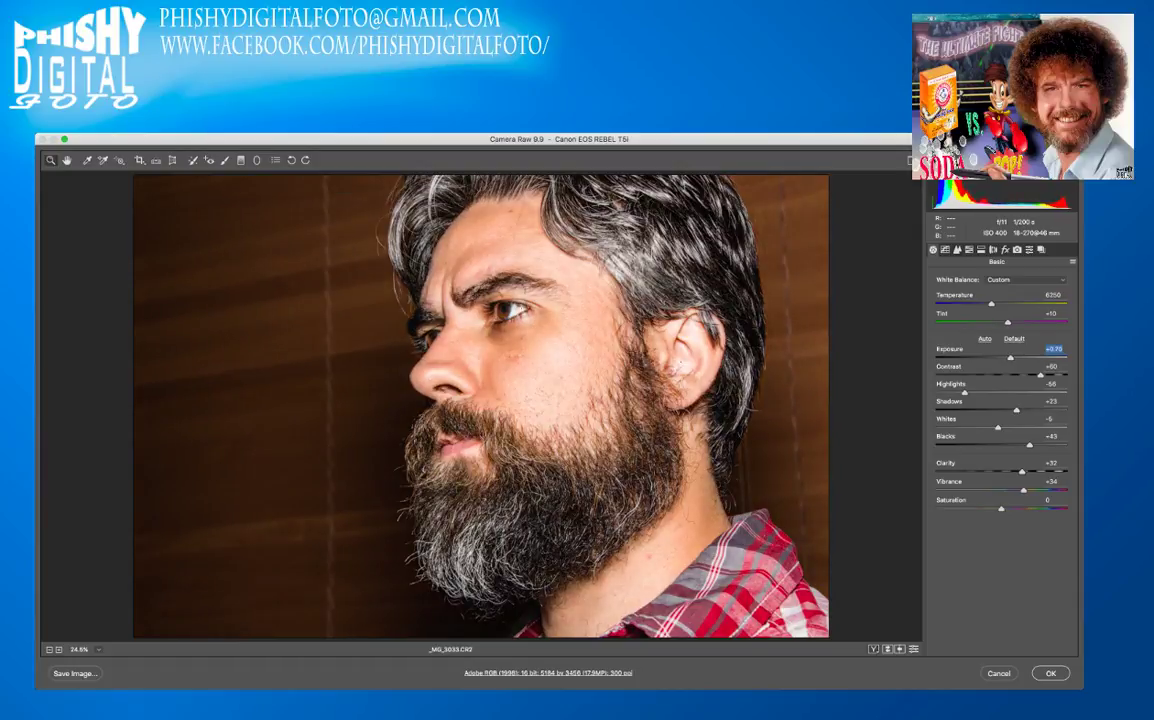
key("Escape")
key("Return")
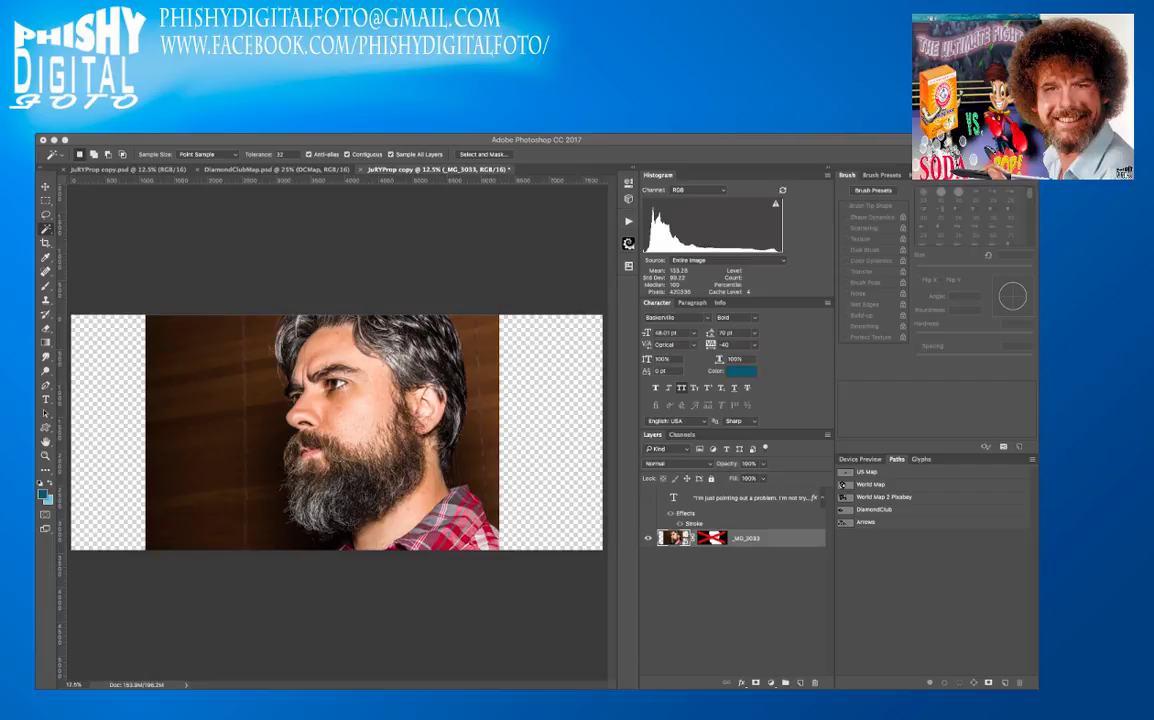
- Re-enable the portrait's layer mask and move the cut-out portrait back toward the left edge of the canvas
key("super+z")
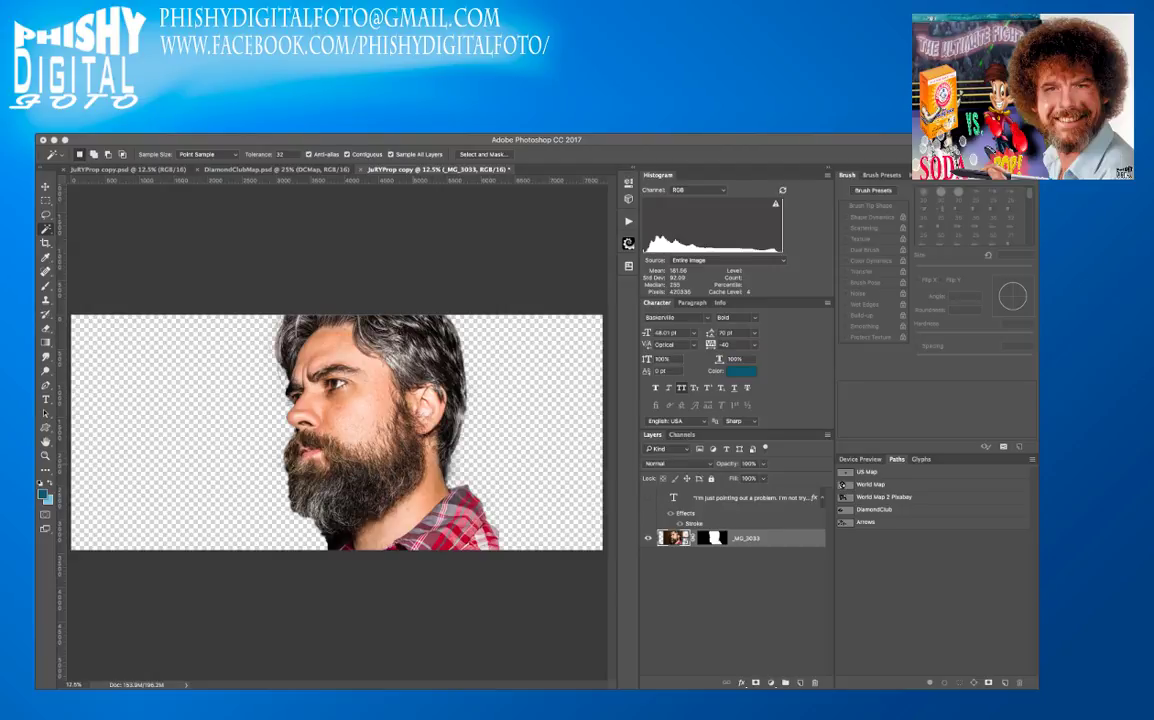
key("v")
left_click_drag(385, 432, 222, 432)
left_click_drag(200, 432, 209, 432)
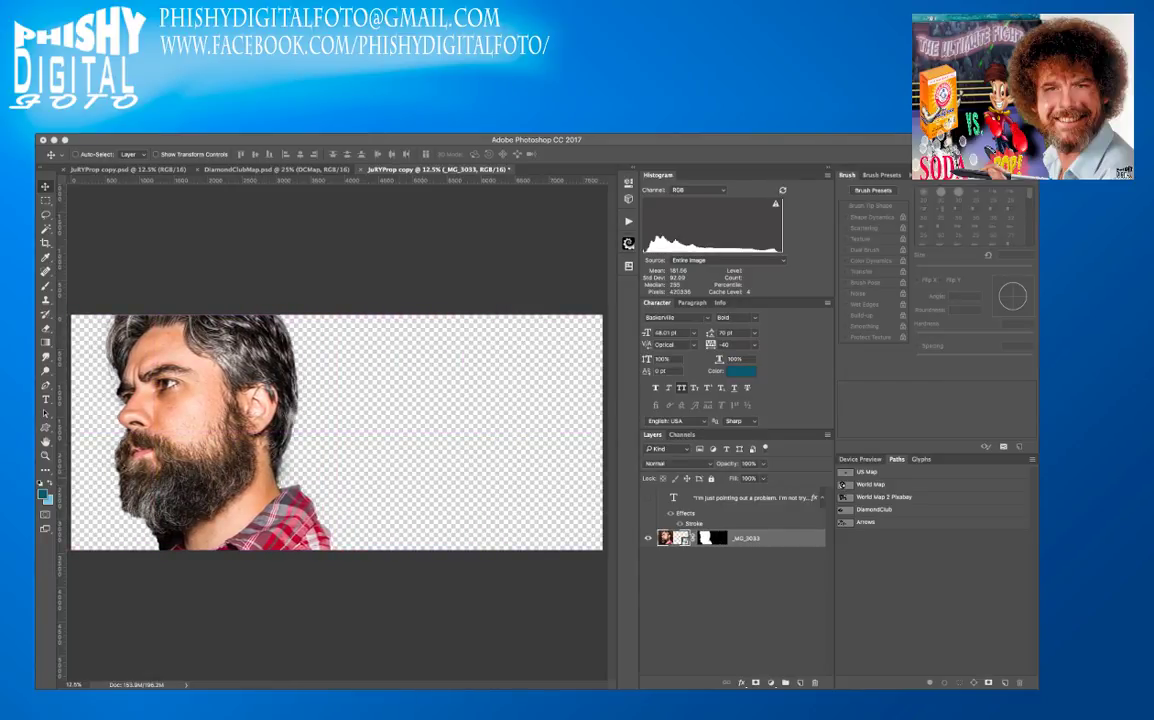
- Copy the DCMap layer from DiamondClubMap.psd into the JuRYProp copy document and place it to the right of the portrait
left_click(276, 169)
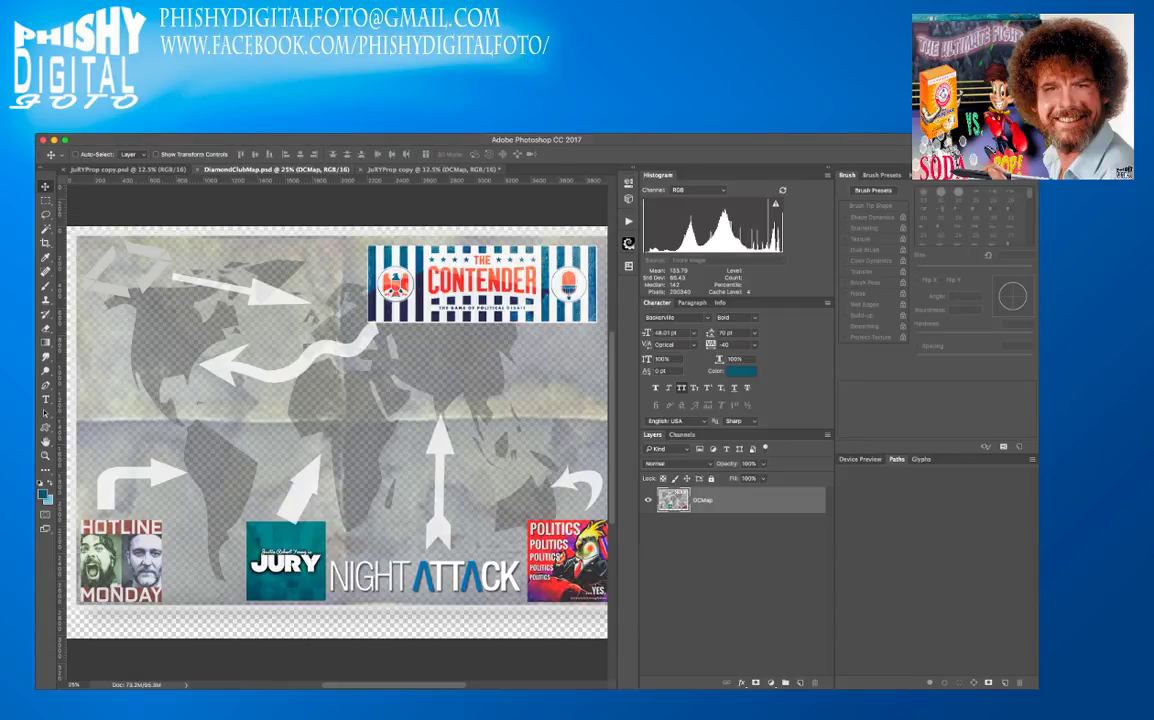
key("ctrl+Tab")
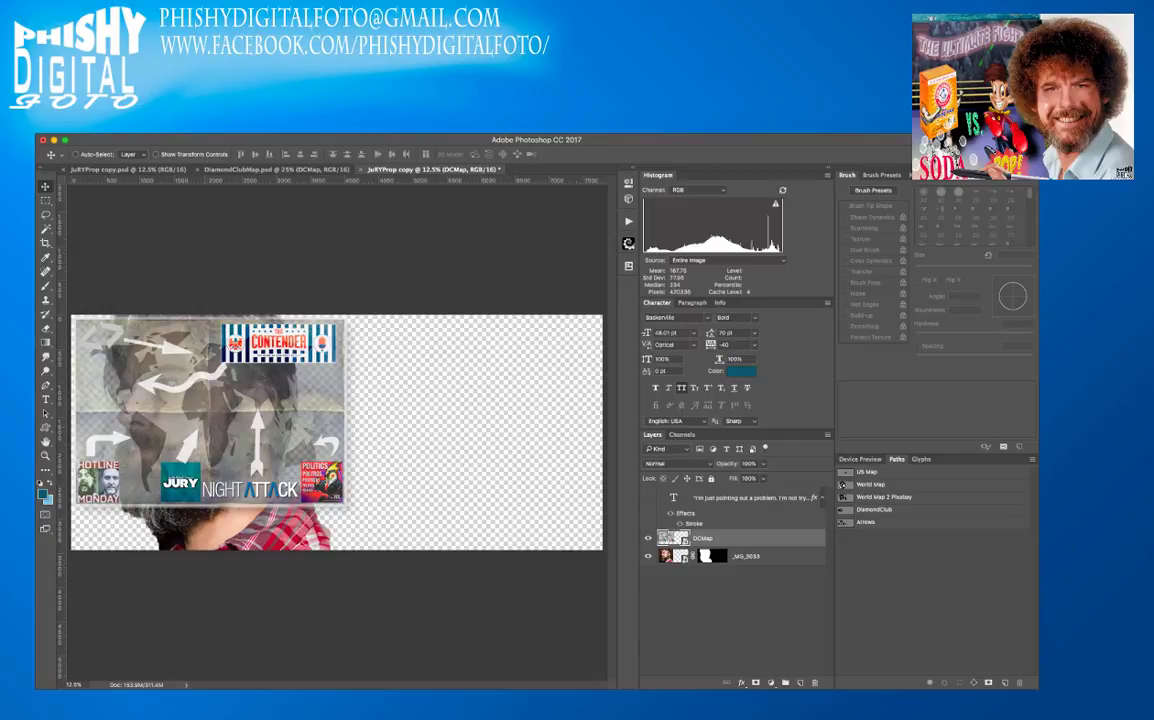
left_click_drag(203, 428, 438, 428)
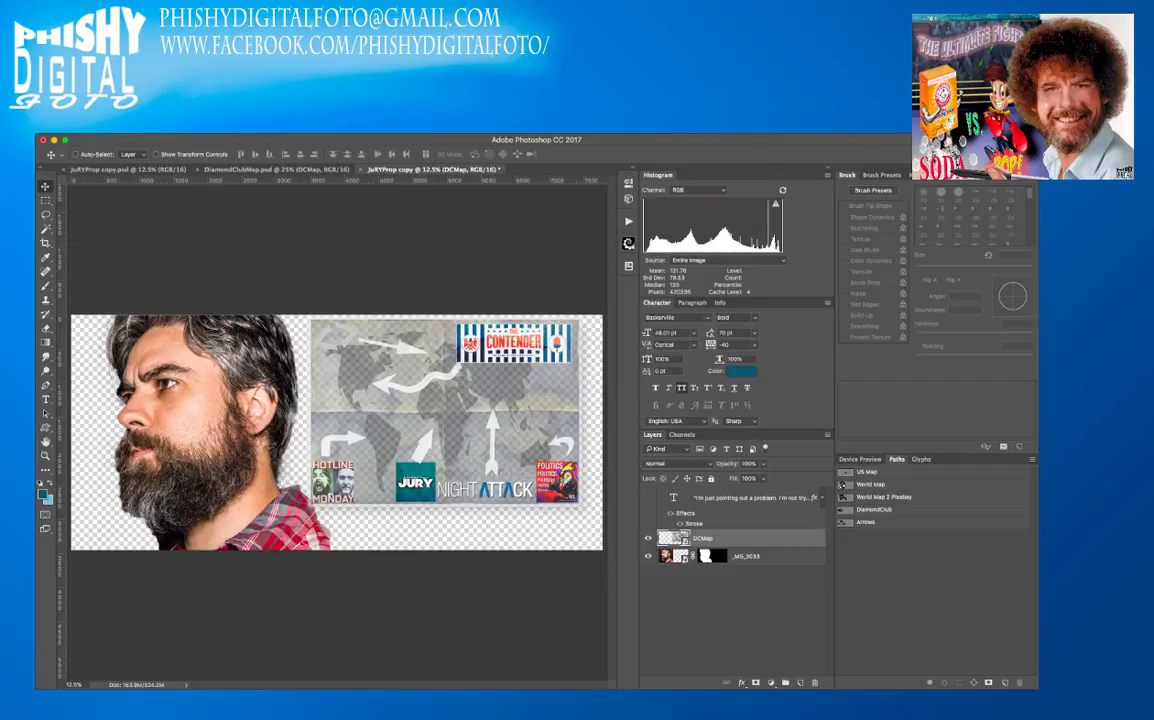
- Create a new square document with a white background
key("Return")
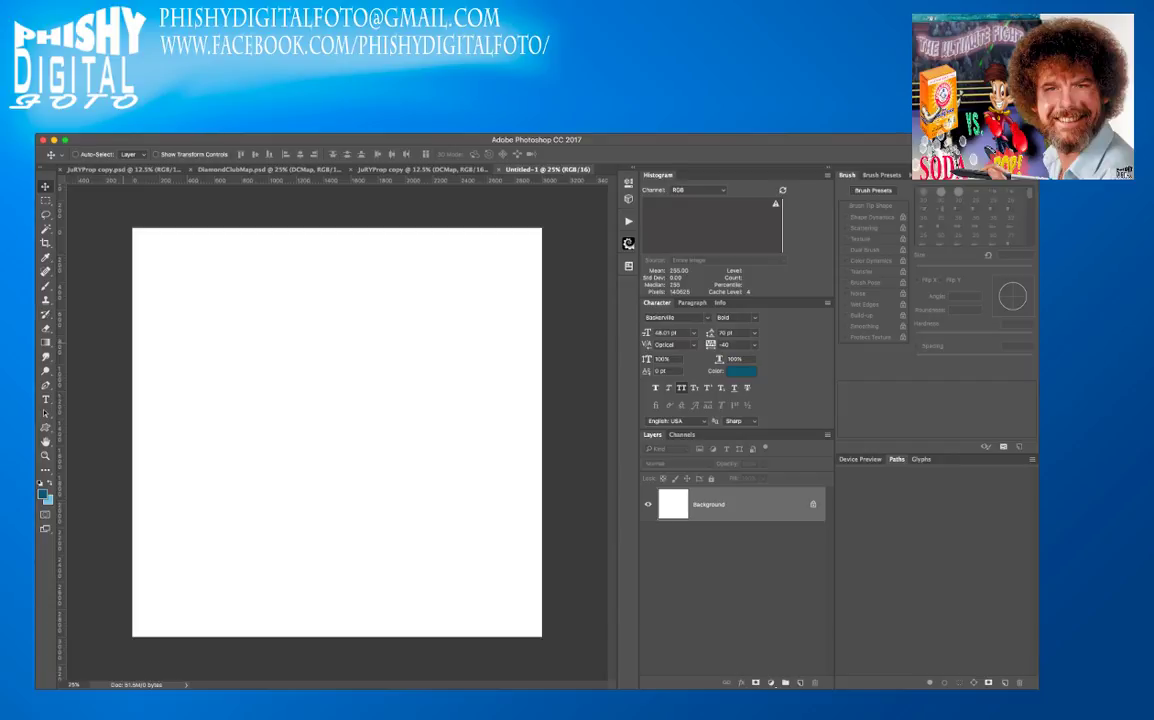
- Sketch an eye freehand with three 40 px dark teal brush strokes, and undo all of them
key("b")
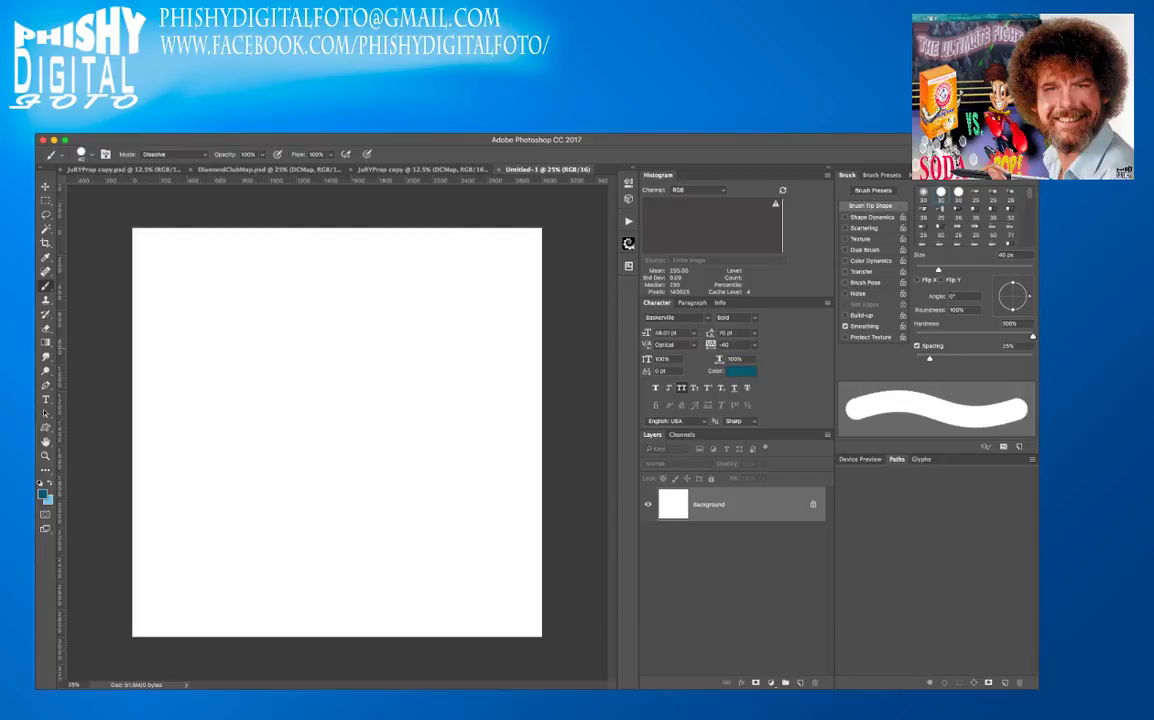
mouse_move(211, 417)
left_mouse_down()
mouse_move(251, 369)
mouse_move(375, 351)
mouse_move(440, 440)
left_mouse_up()
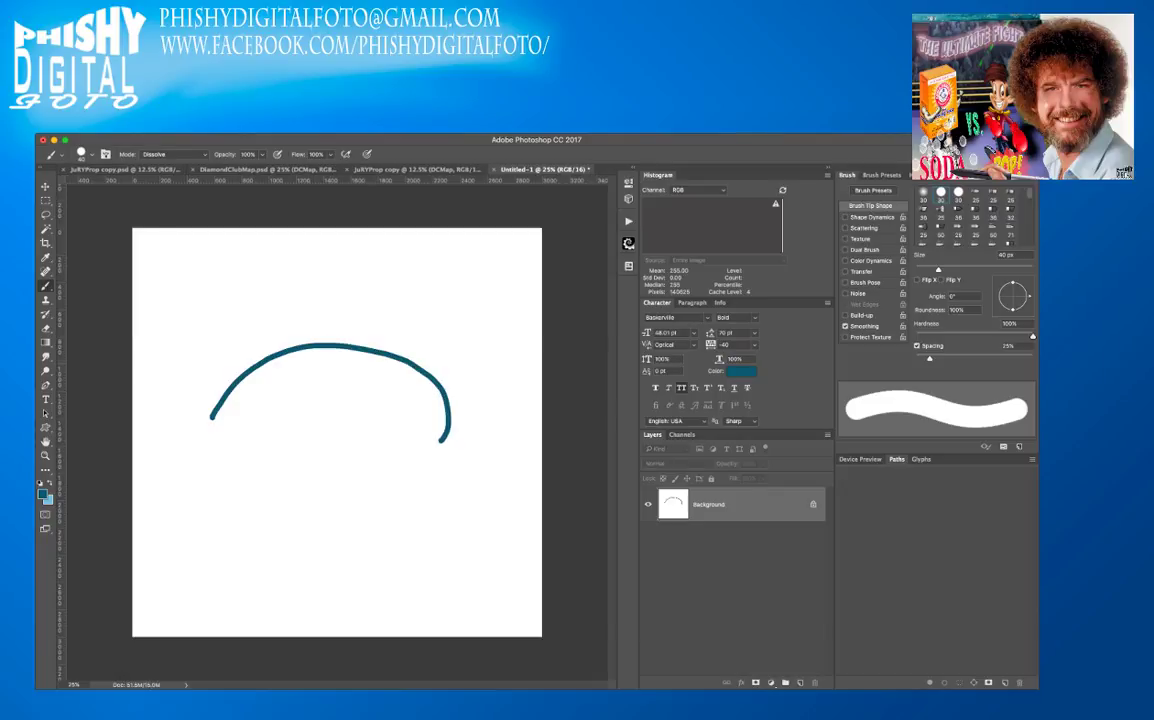
mouse_move(330, 354)
left_mouse_down()
mouse_move(291, 389)
mouse_move(343, 430)
mouse_move(383, 427)
mouse_move(371, 377)
mouse_move(300, 358)
left_mouse_up()
mouse_move(212, 418)
left_mouse_down()
mouse_move(363, 457)
mouse_move(445, 438)
left_mouse_up()
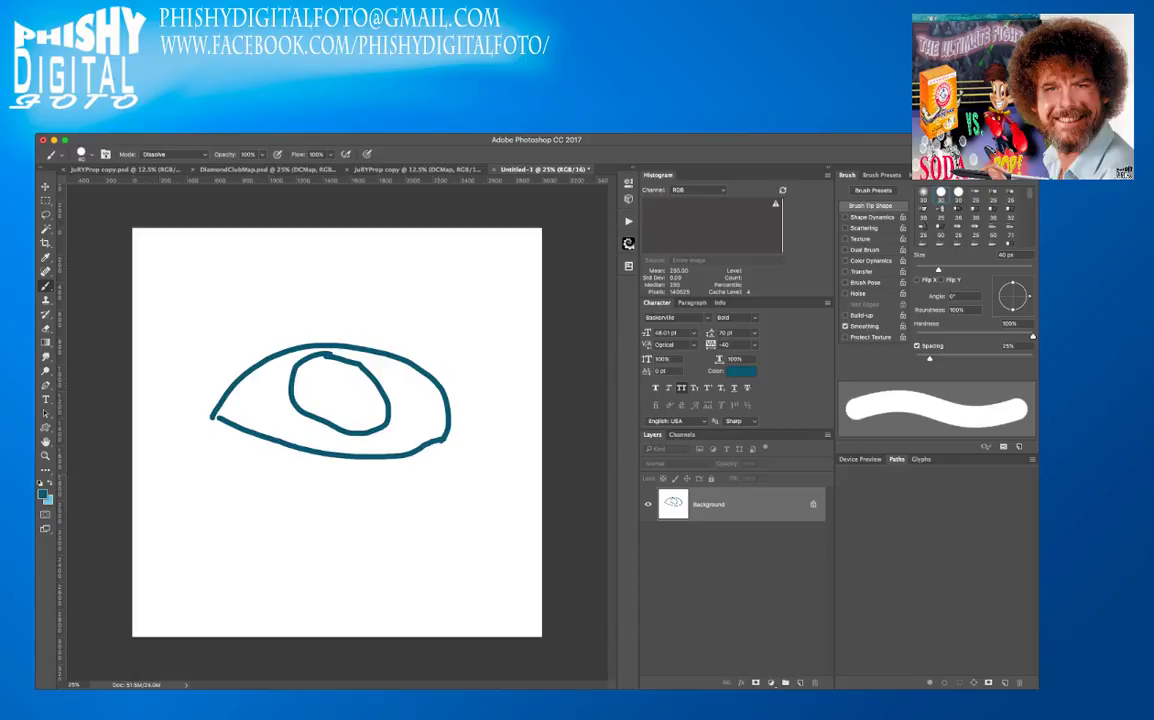
key("ctrl+z")
key("ctrl+alt+z")
key("ctrl+alt+z")
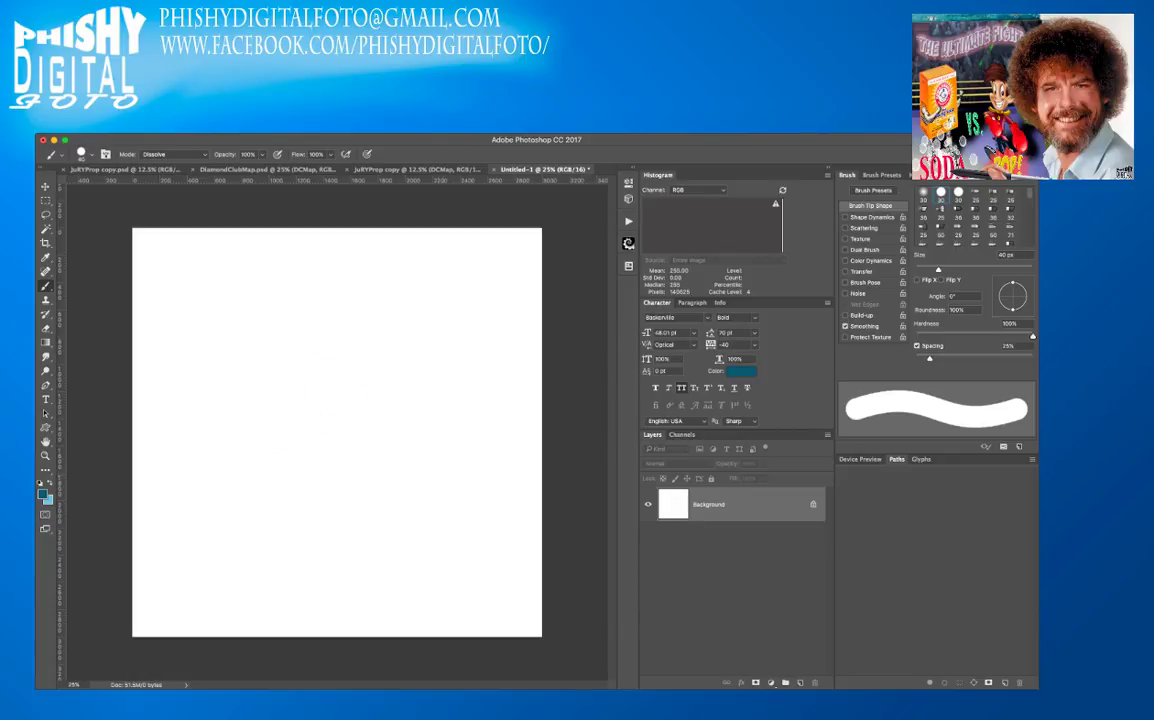
- Add a new layer and draw a wide horizontal ellipse path on it as the eye outline
key("ctrl+alt+shift+n")
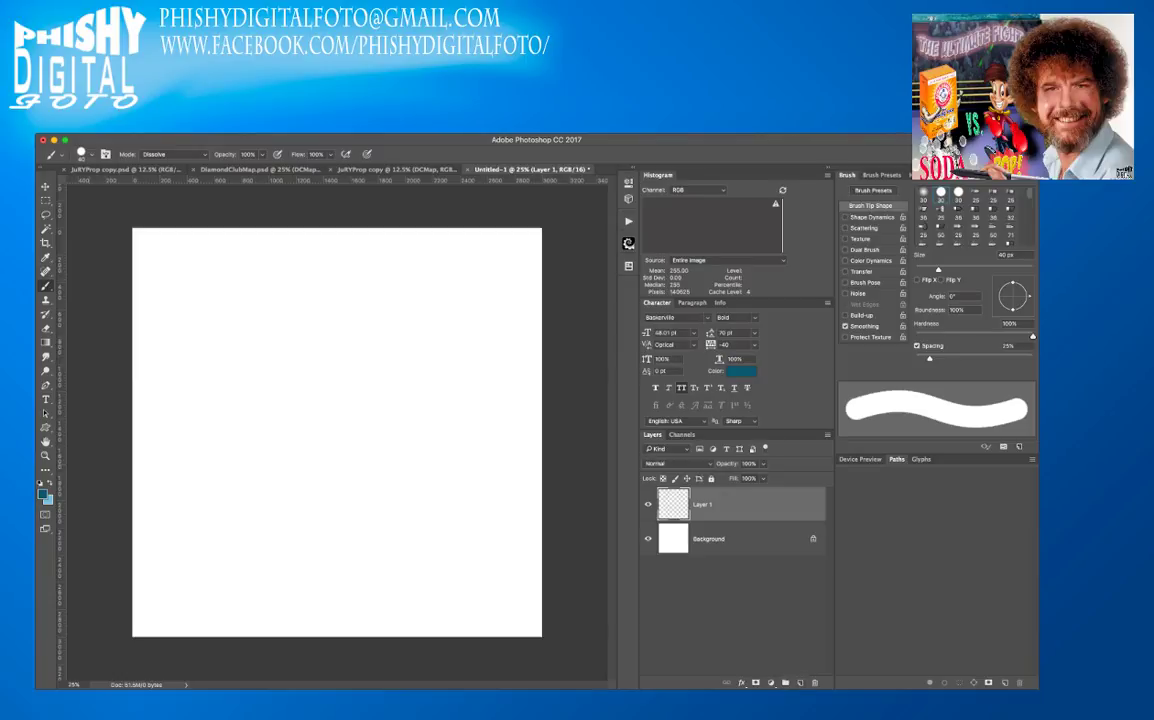
left_click(45, 427)
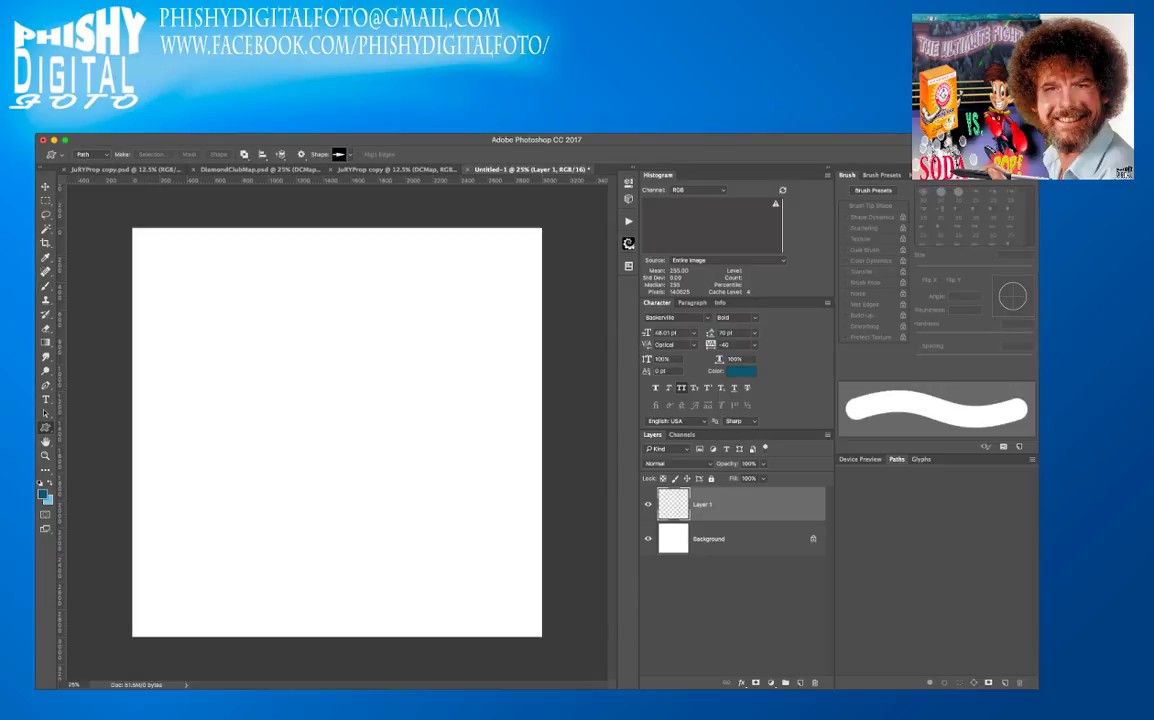
key("shift+u")
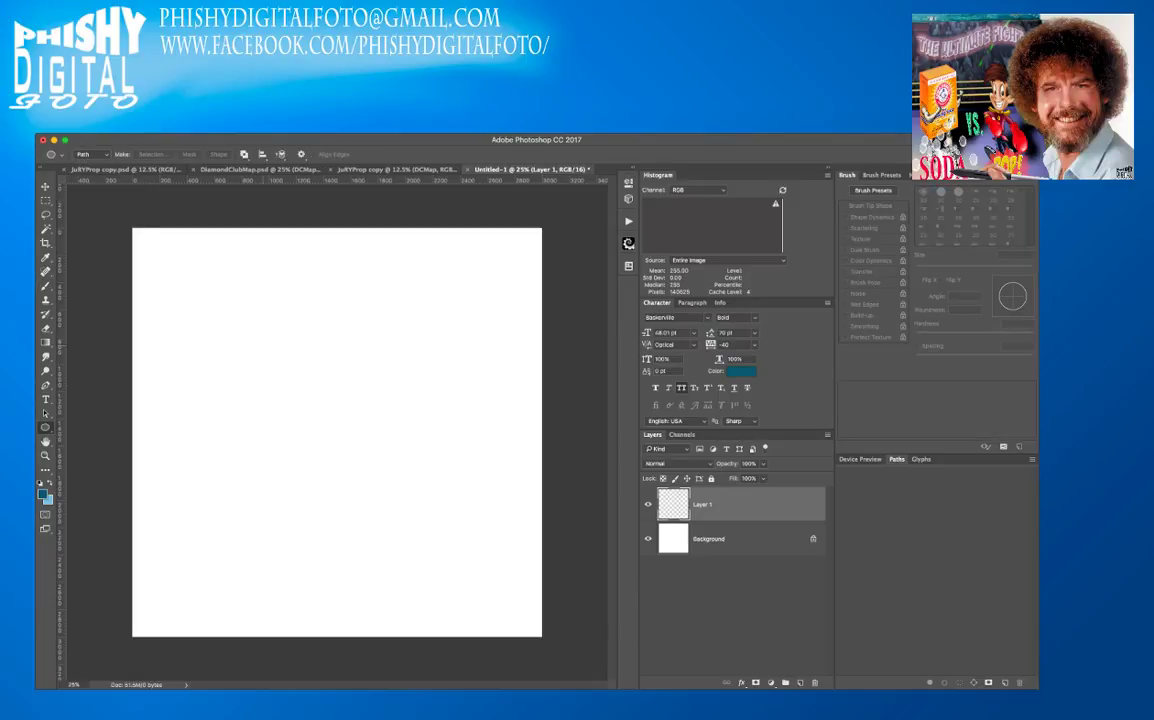
mouse_move(265, 346)
left_mouse_down()
mouse_move(355, 412)
mouse_move(361, 394)
mouse_move(453, 471)
mouse_move(486, 469)
left_mouse_up()
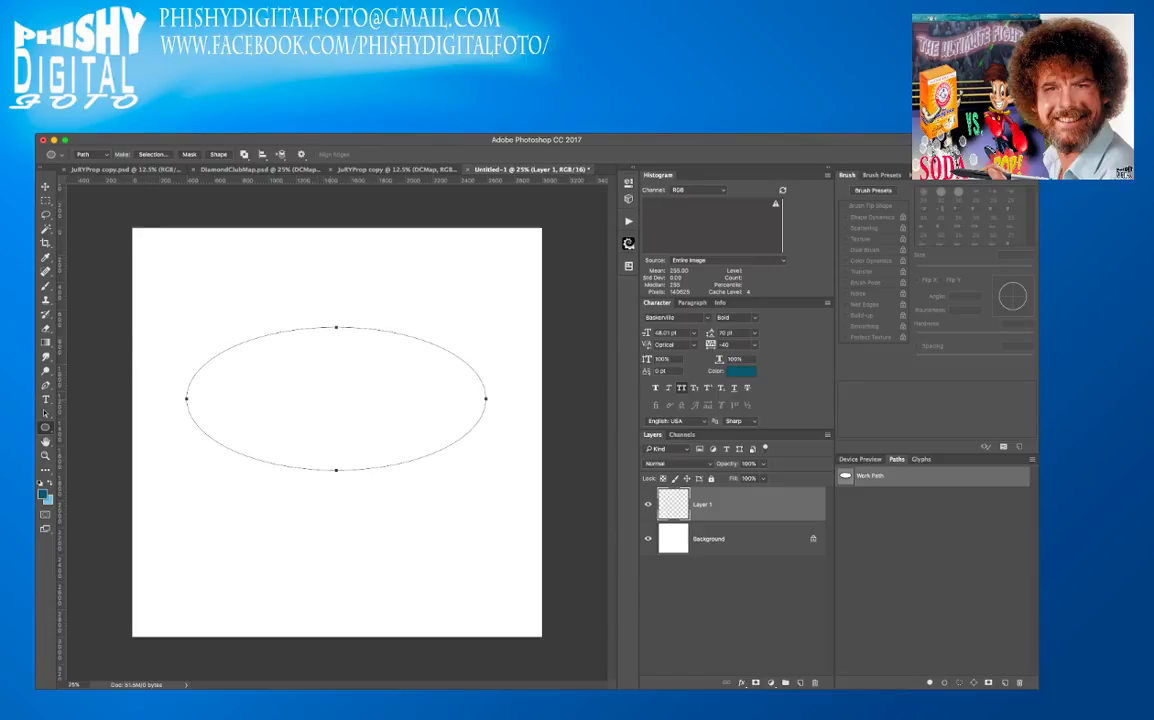
- Place a vertical and a horizontal guide crossing at the centre of the ellipse path
left_click_drag(61, 400, 337, 400)
mouse_move(61, 400)
left_mouse_down()
mouse_move(407, 400)
mouse_move(58, 400)
left_mouse_up()
left_click_drag(300, 181, 300, 398)
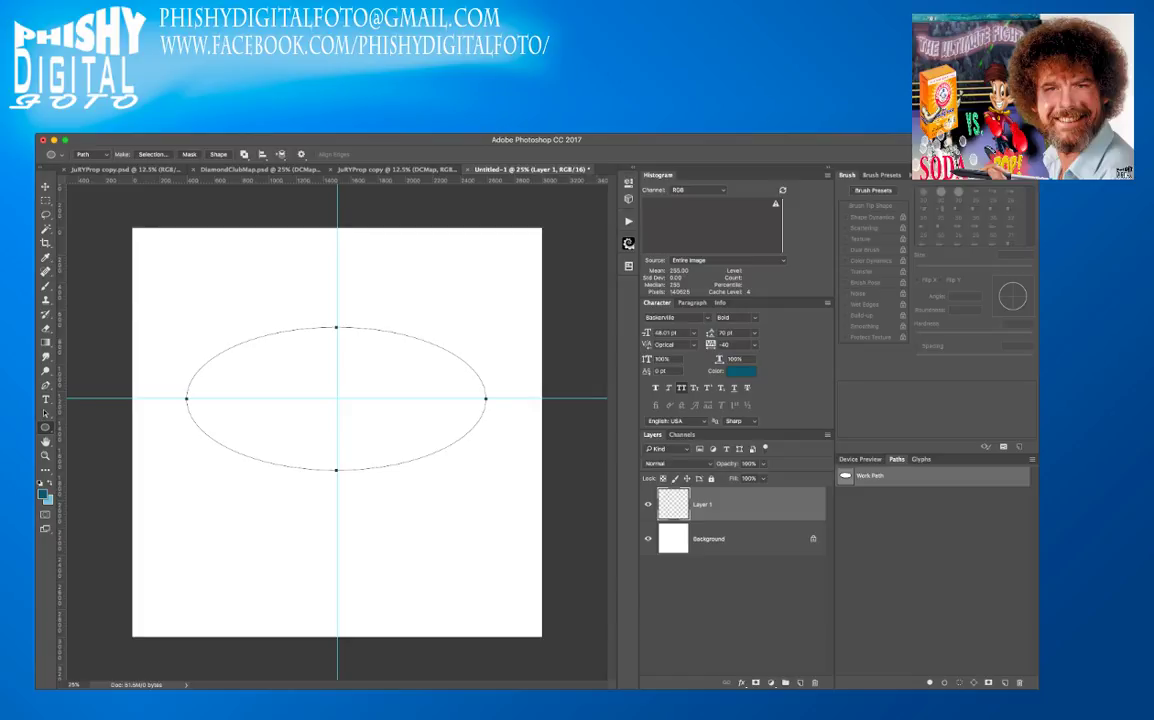
- Draw an iris circle path centred on the guide intersection, nearly as tall as the ellipse, and fill it with light blue
left_click_drag(337, 398, 371, 405)
key("ctrl+z")
left_click_drag(337, 398, 406, 467)
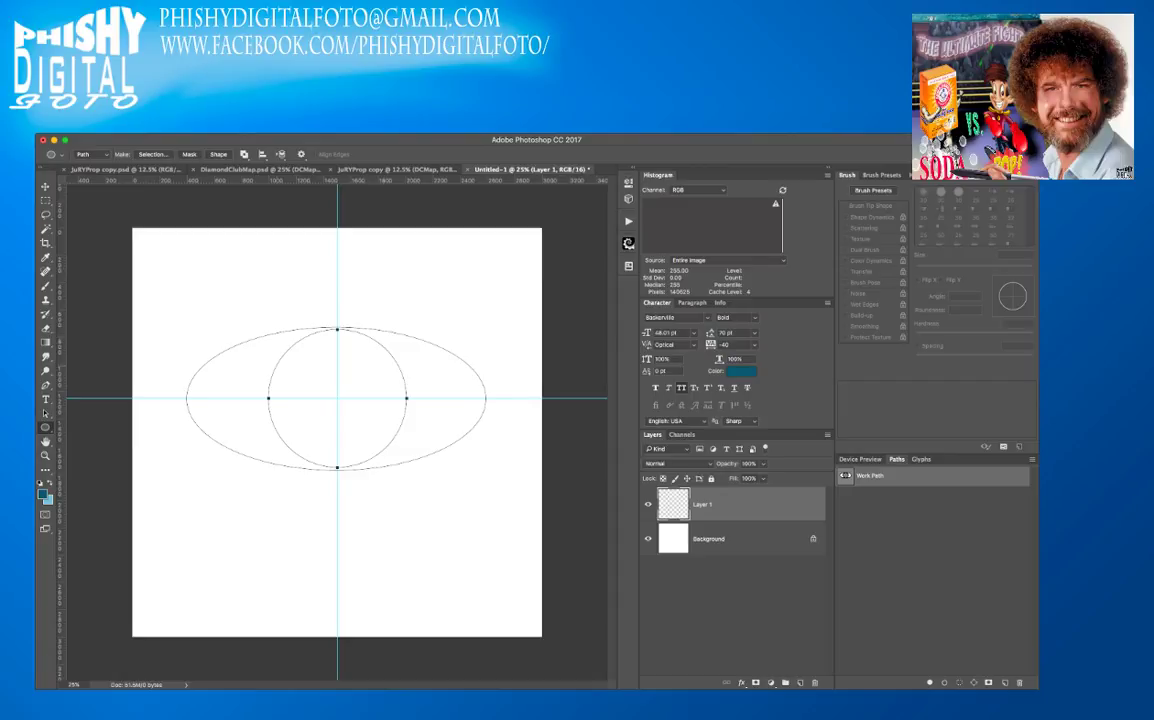
key("a")
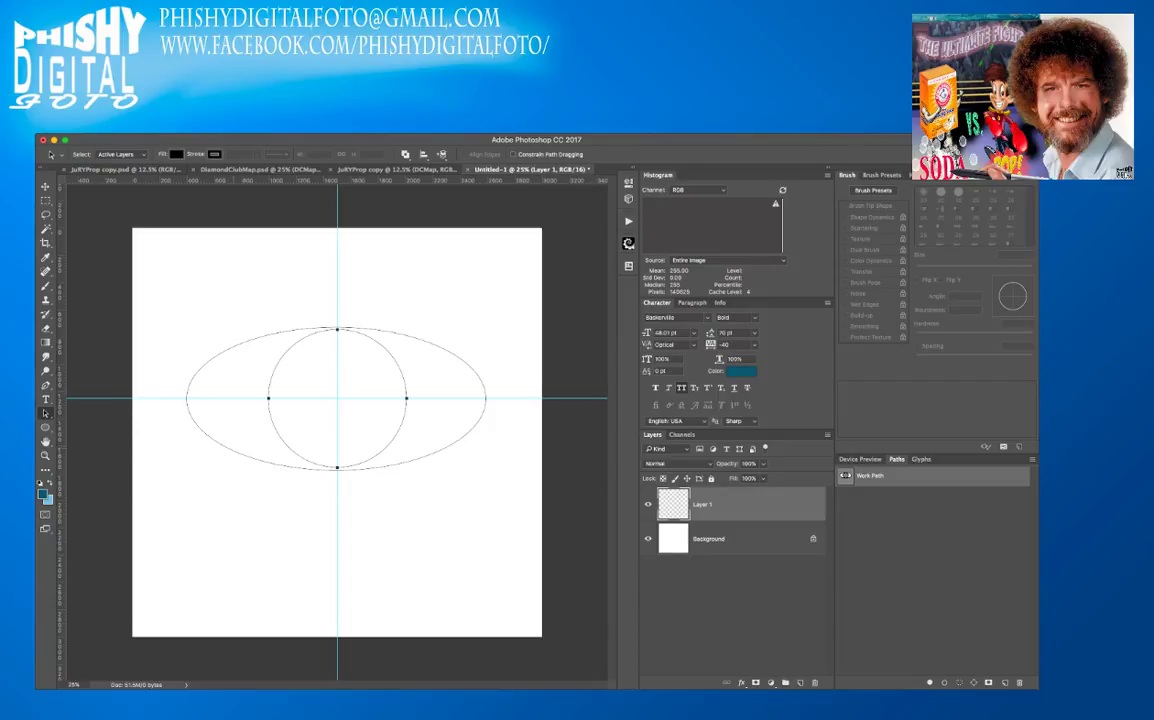
key("x")
key("alt+BackSpace")
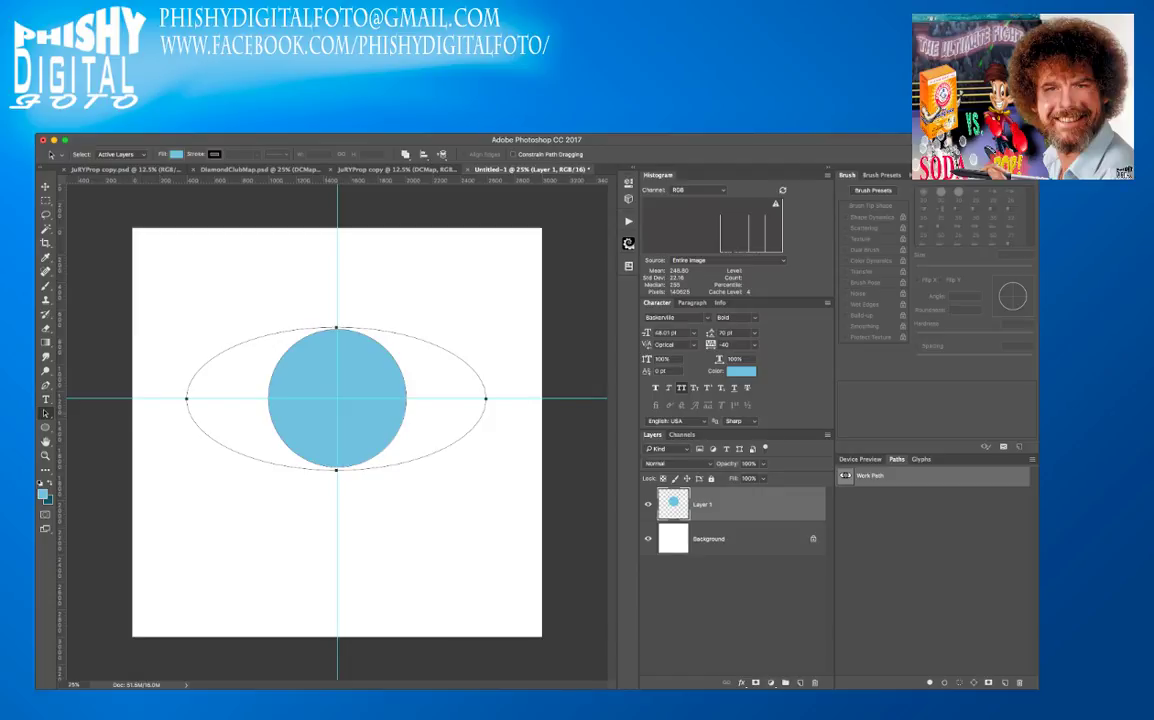
- Draw a small pupil circle path centred on the guide intersection and fill it with dark teal
key("u")
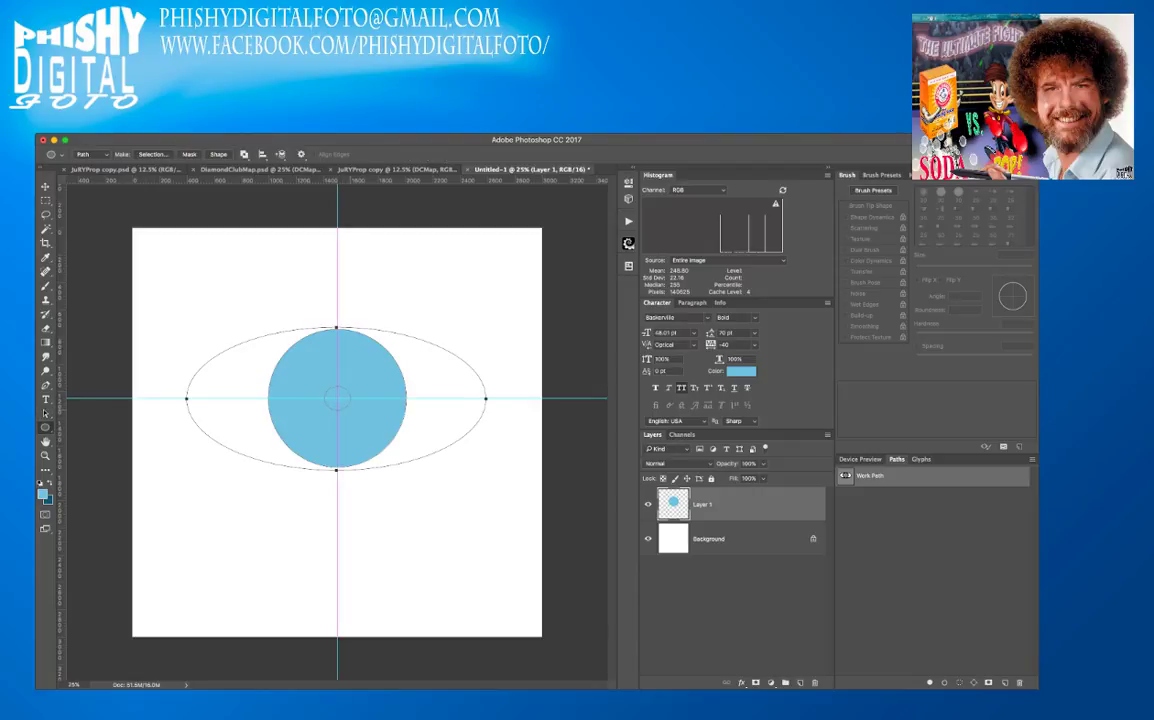
left_click_drag(337, 398, 353, 414)
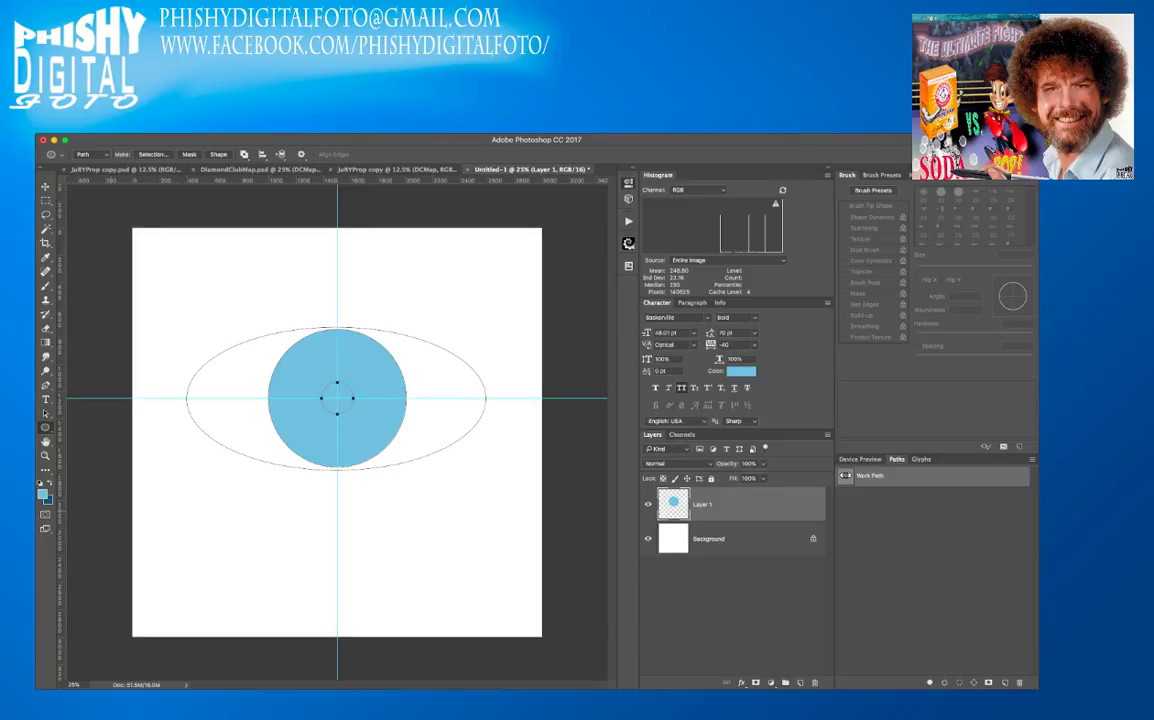
key("x")
left_click(929, 682)
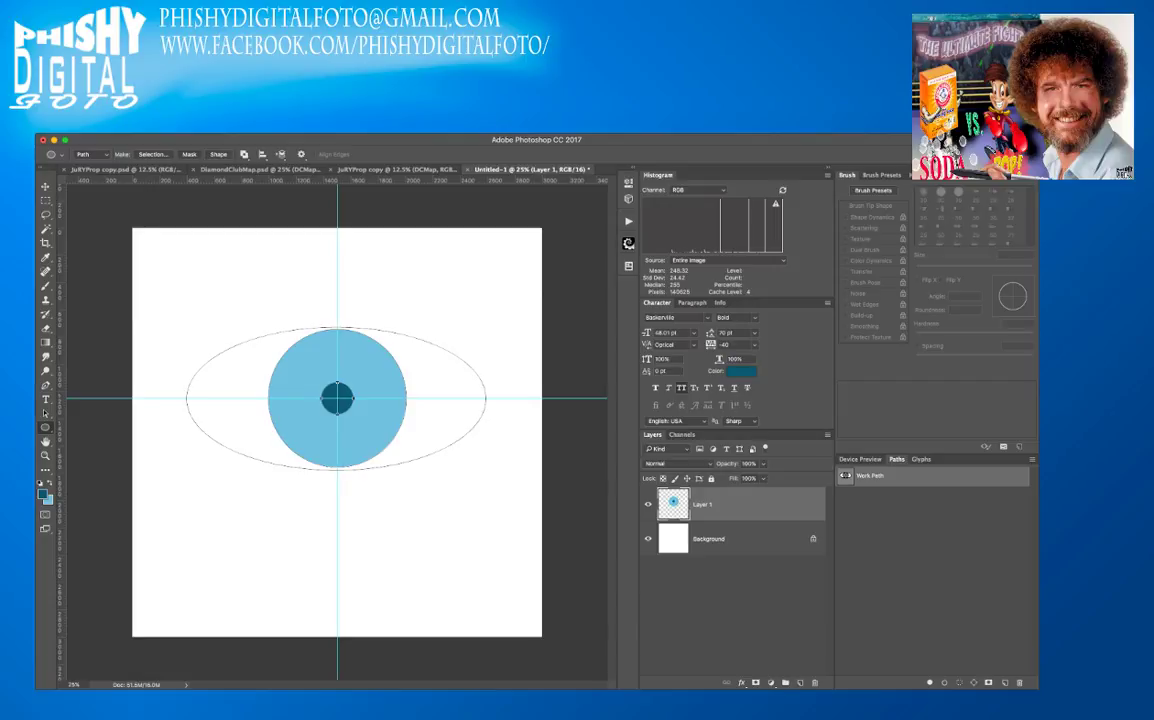
- Draw a second, slightly narrower ellipse path overlapping the eye outline on the work path
key("Return")
left_click(869, 475)
left_click_drag(198, 316, 467, 472)
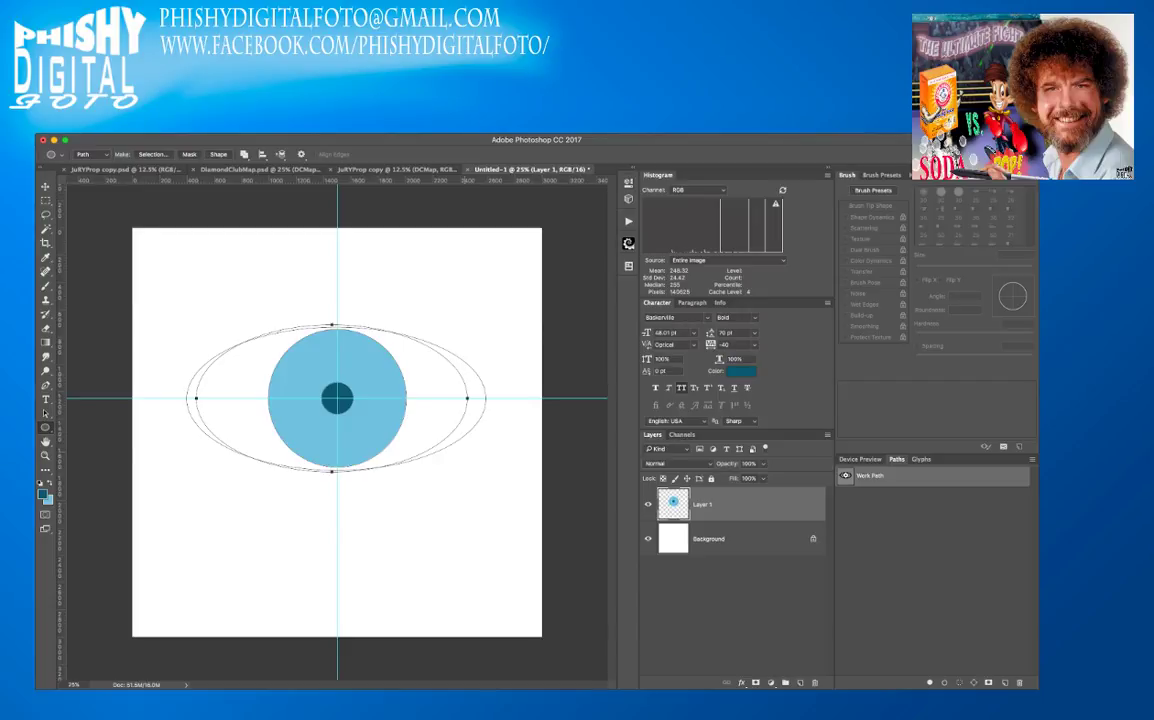
- Convert the two overlapping ellipse paths into a selection and set the foreground colour to pink
left_click(45, 413)
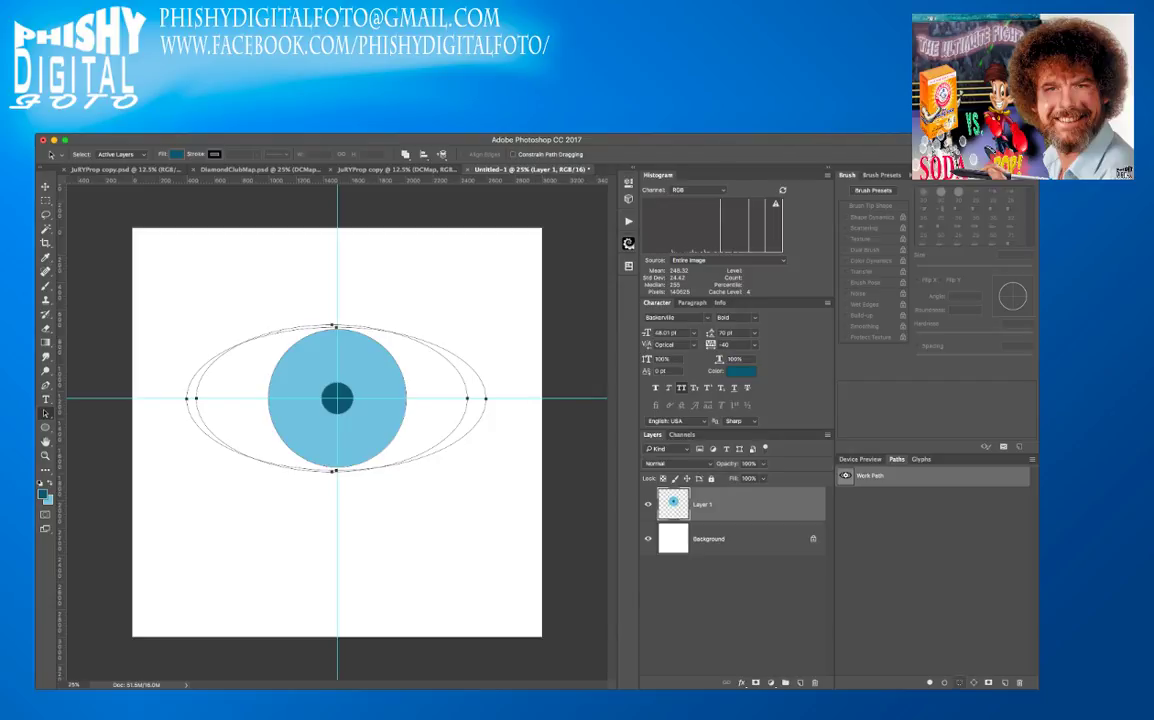
key("ctrl+Return")
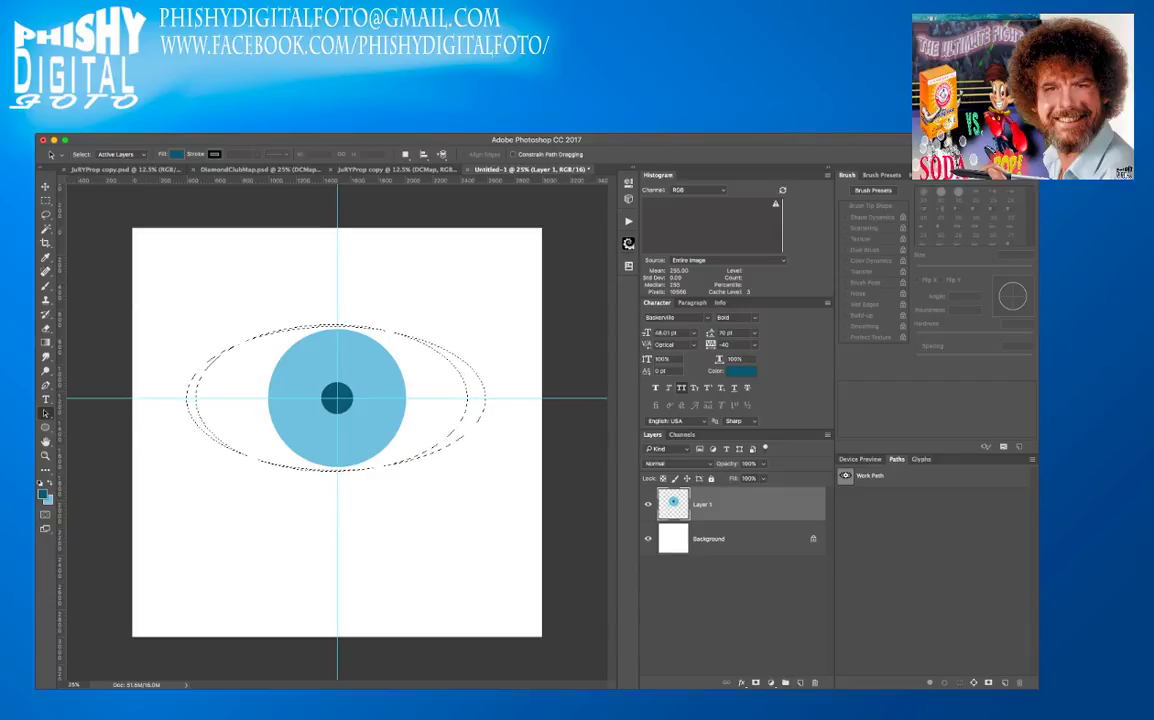
key("i")
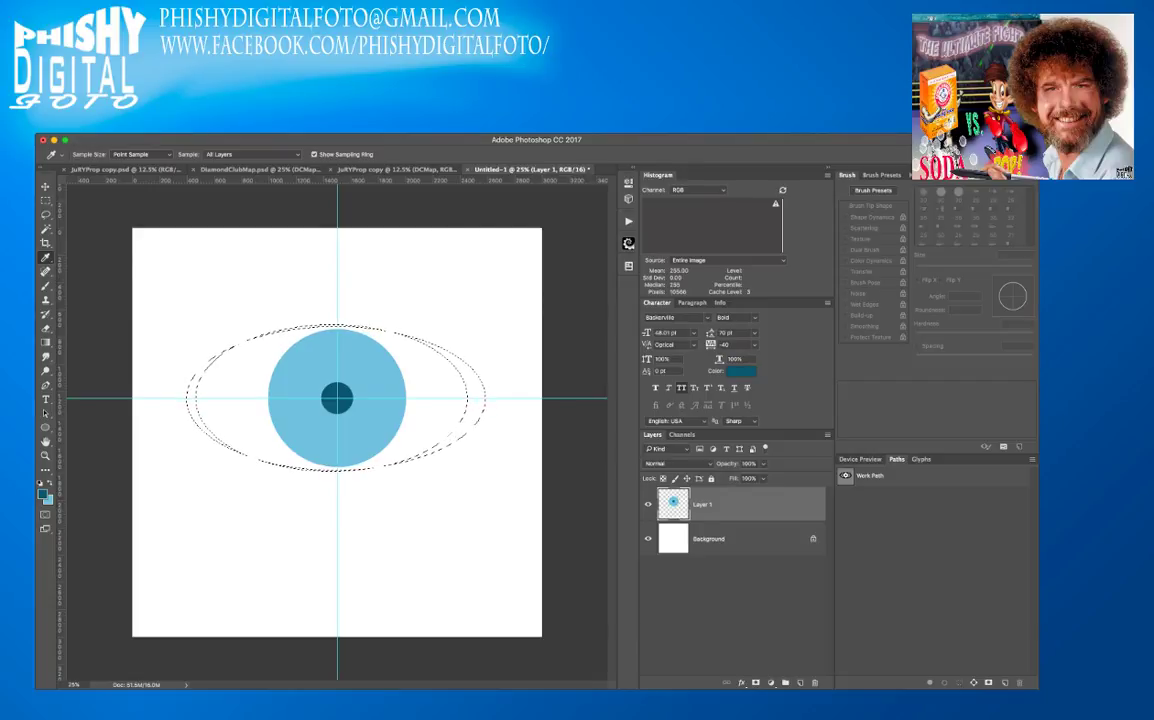
key("Return")
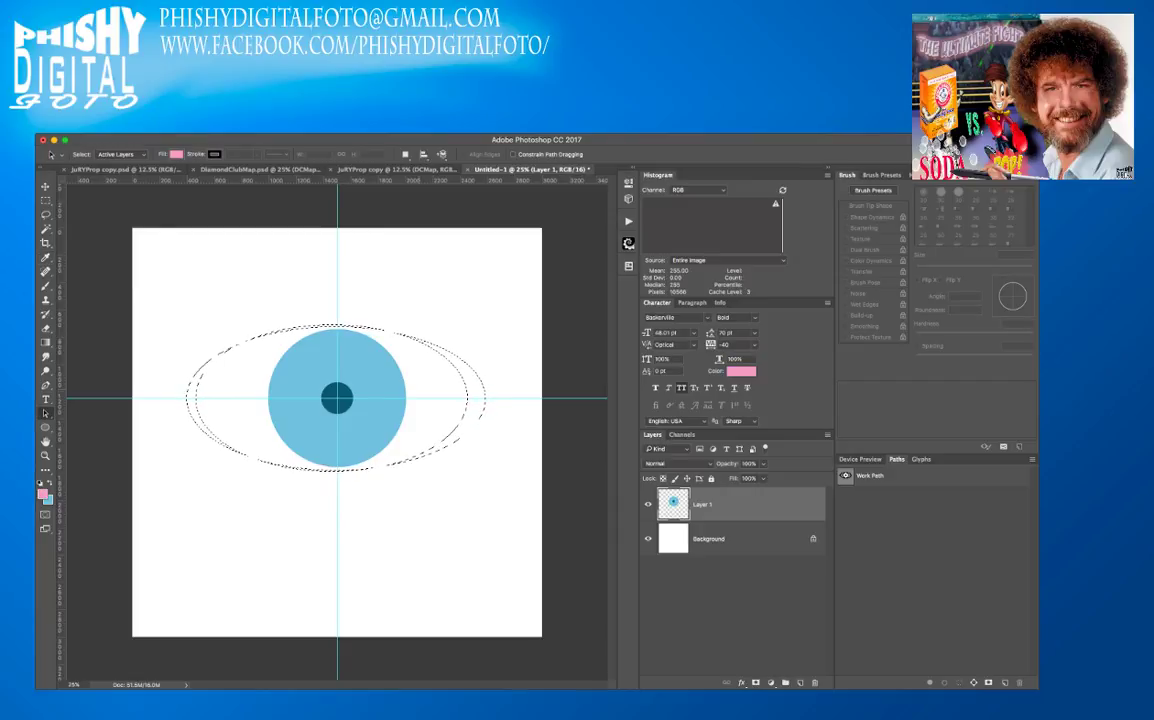
- Enlarge the Brush tool, paint the selected crescent areas around the eye pink, and remove the selection
key("b")
key("bracketright")
key("bracketright")
key("bracketright")
key("bracketright")
key("bracketright")
key("bracketright")
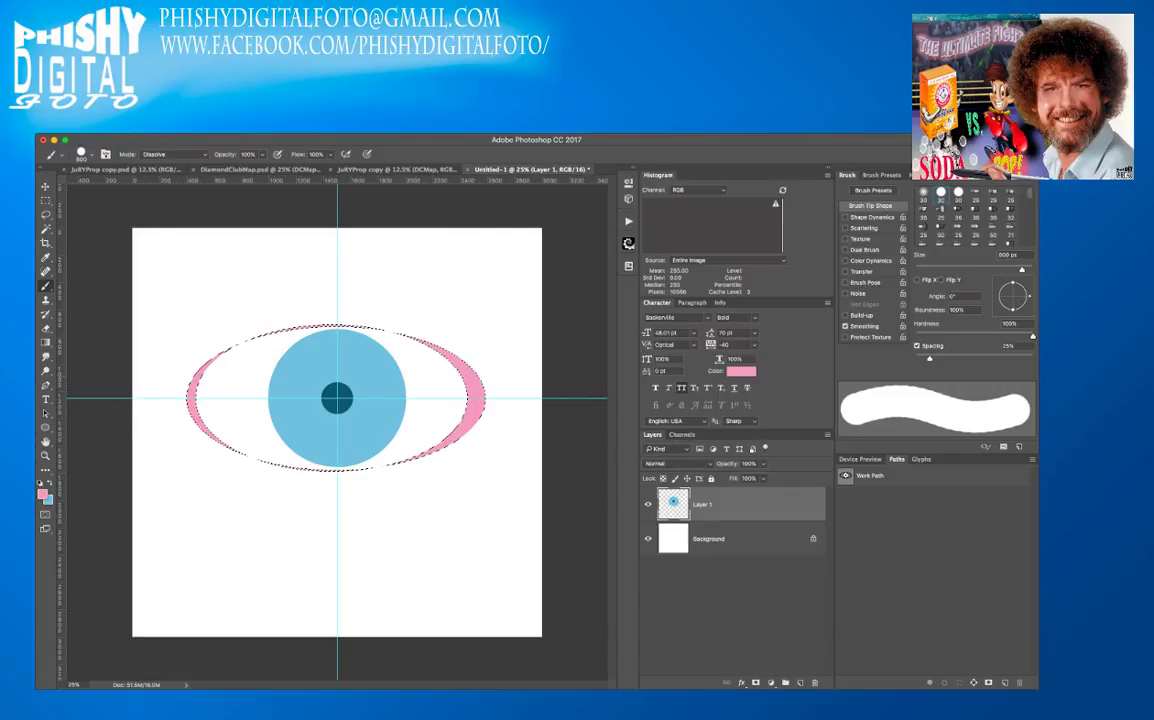
key("ctrl+d")
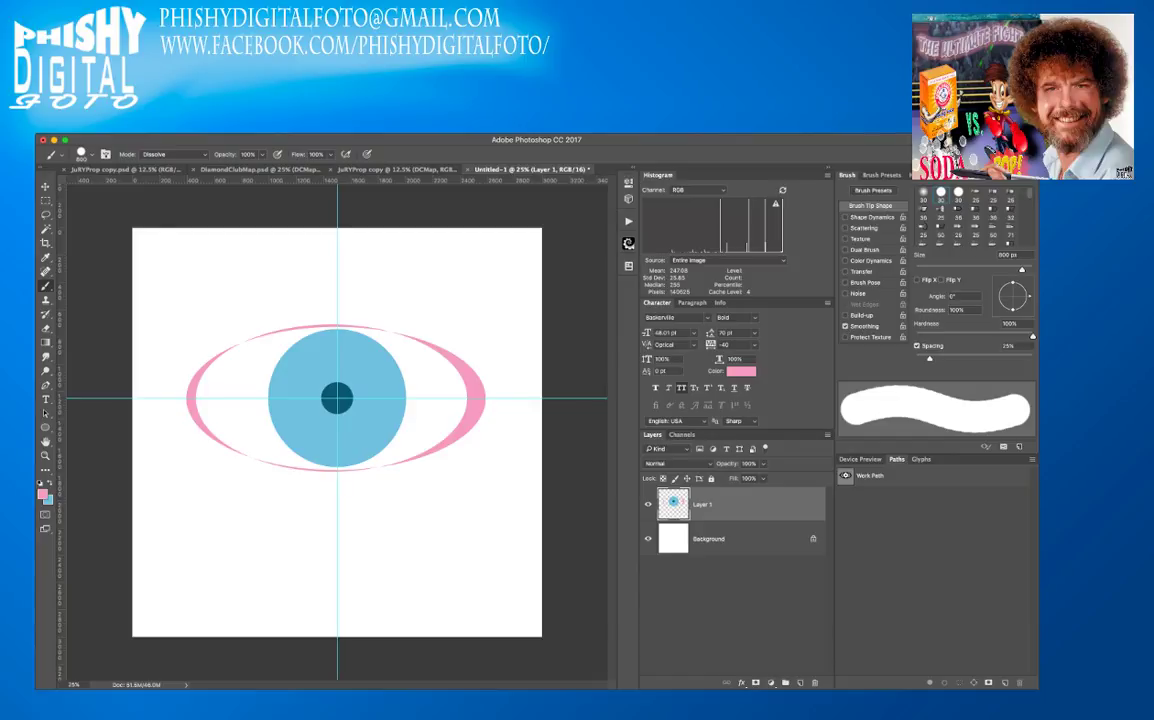
- Duplicate the eye layer as a smart object and move the copy straight down below the original eye
key("super+j")
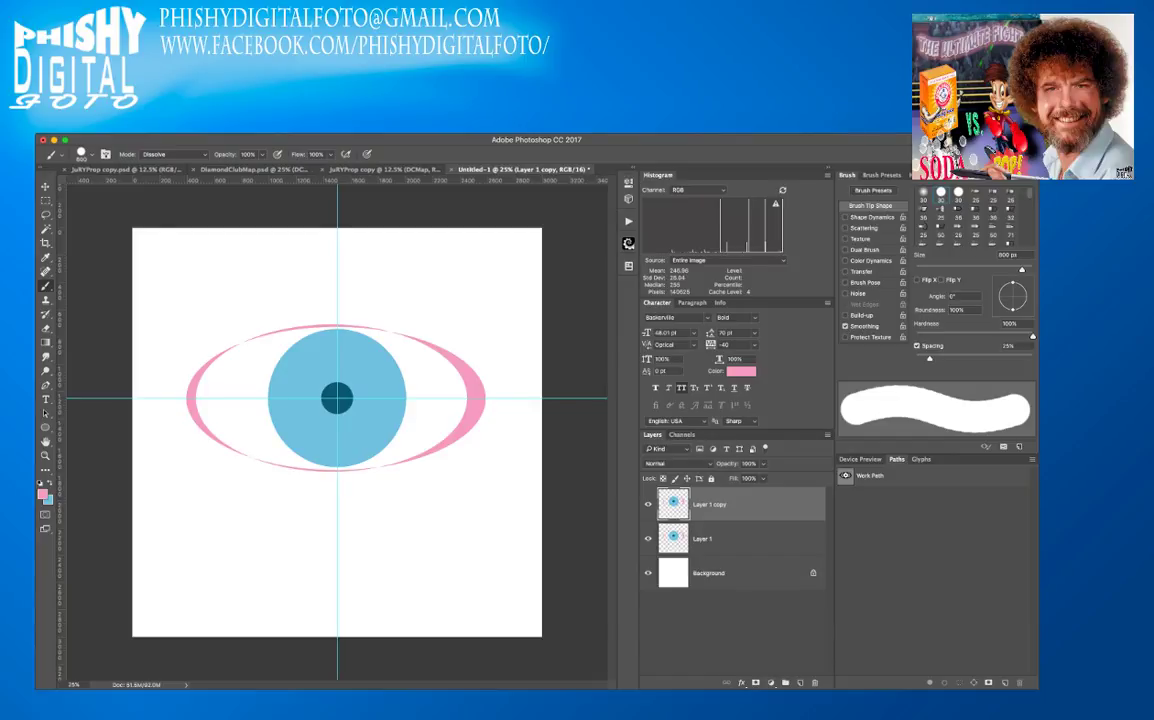
key("v")
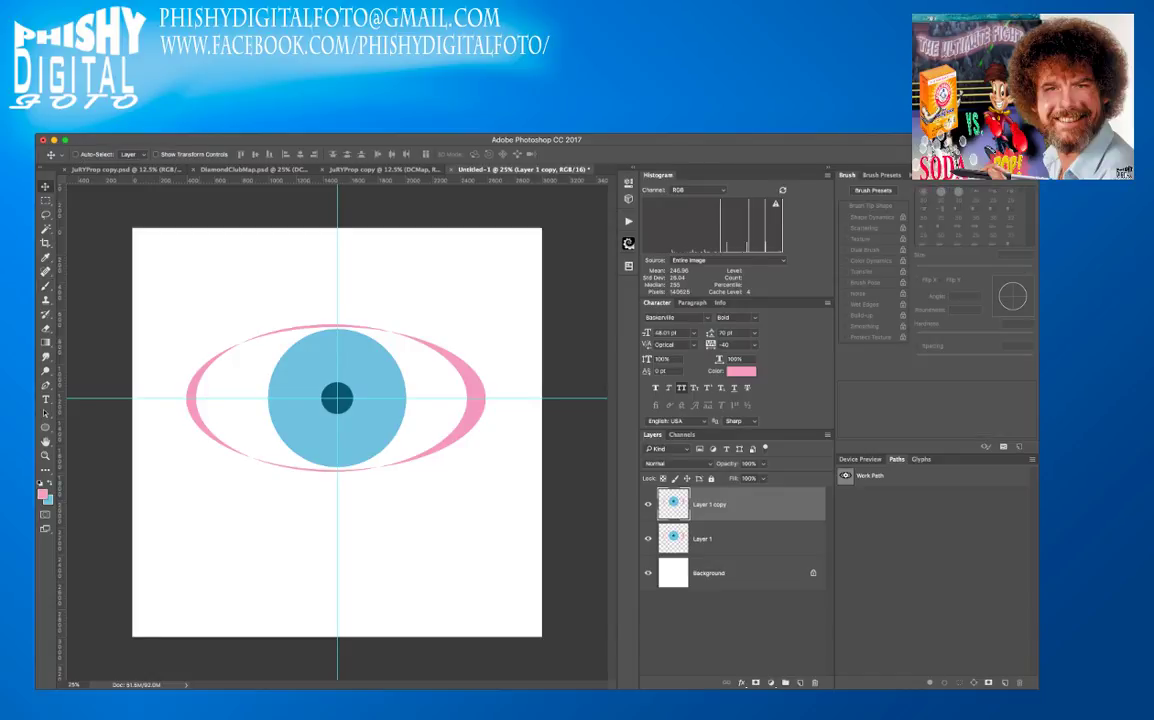
left_click_drag(337, 398, 338, 584)
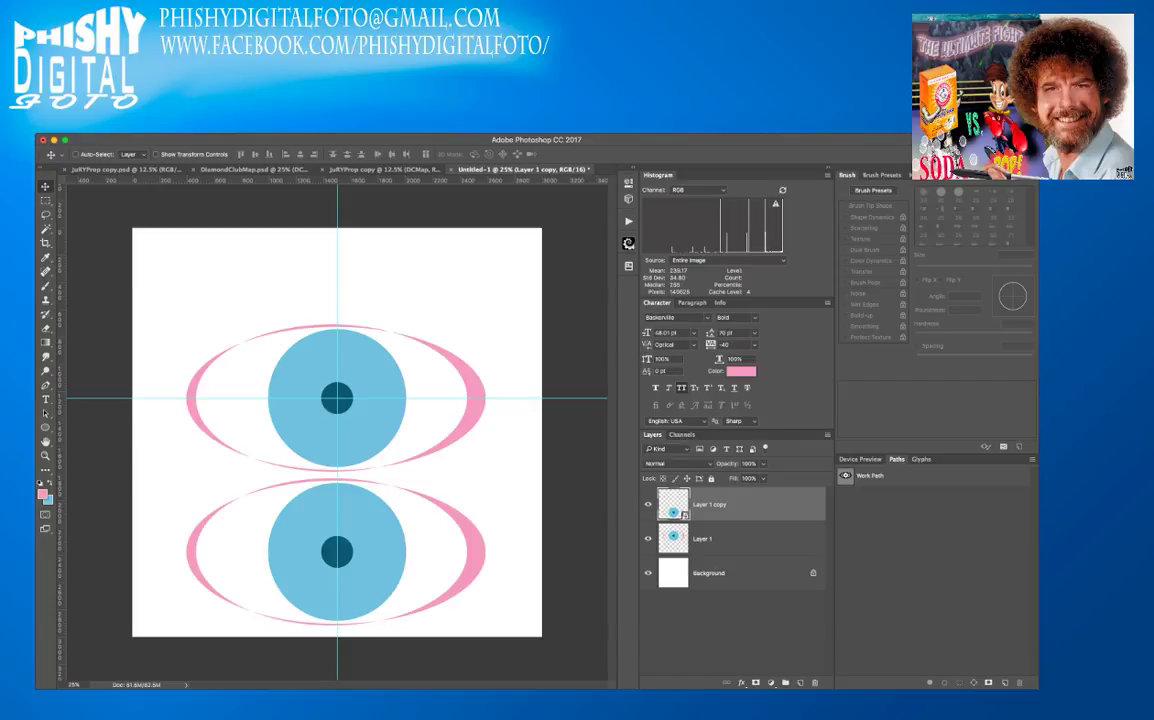
- Scale the upper eye on Layer 1 down around its centre to about 4% of its size
left_click(733, 538)
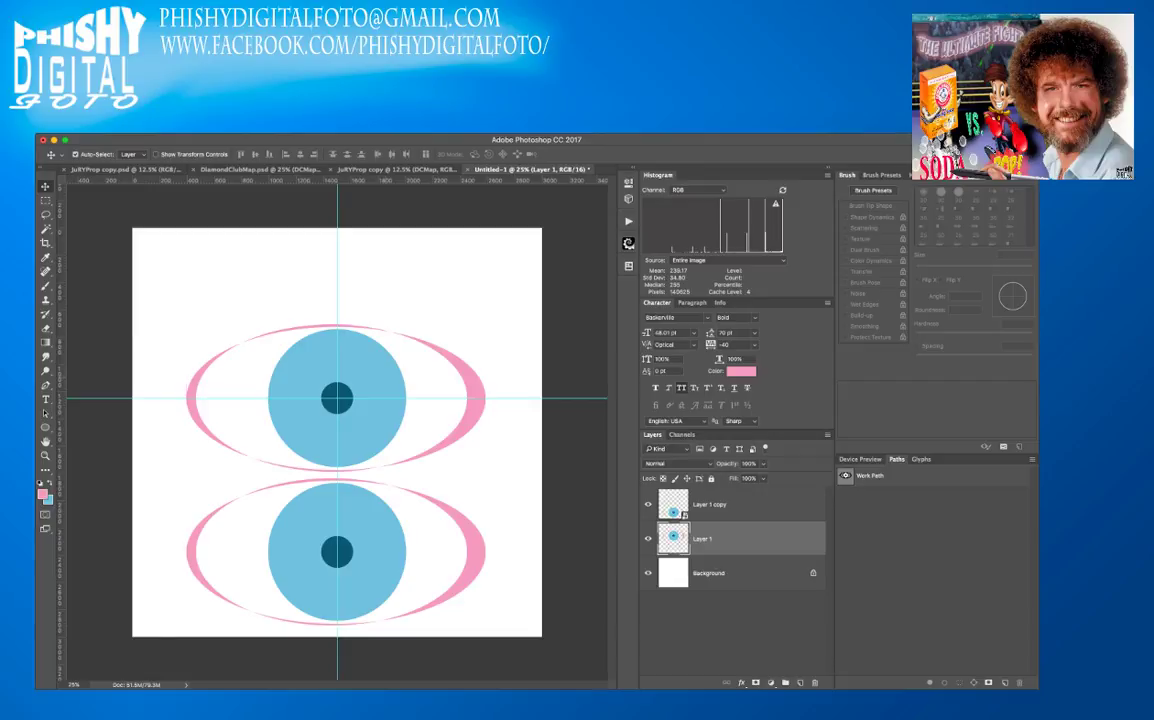
key("ctrl+t")
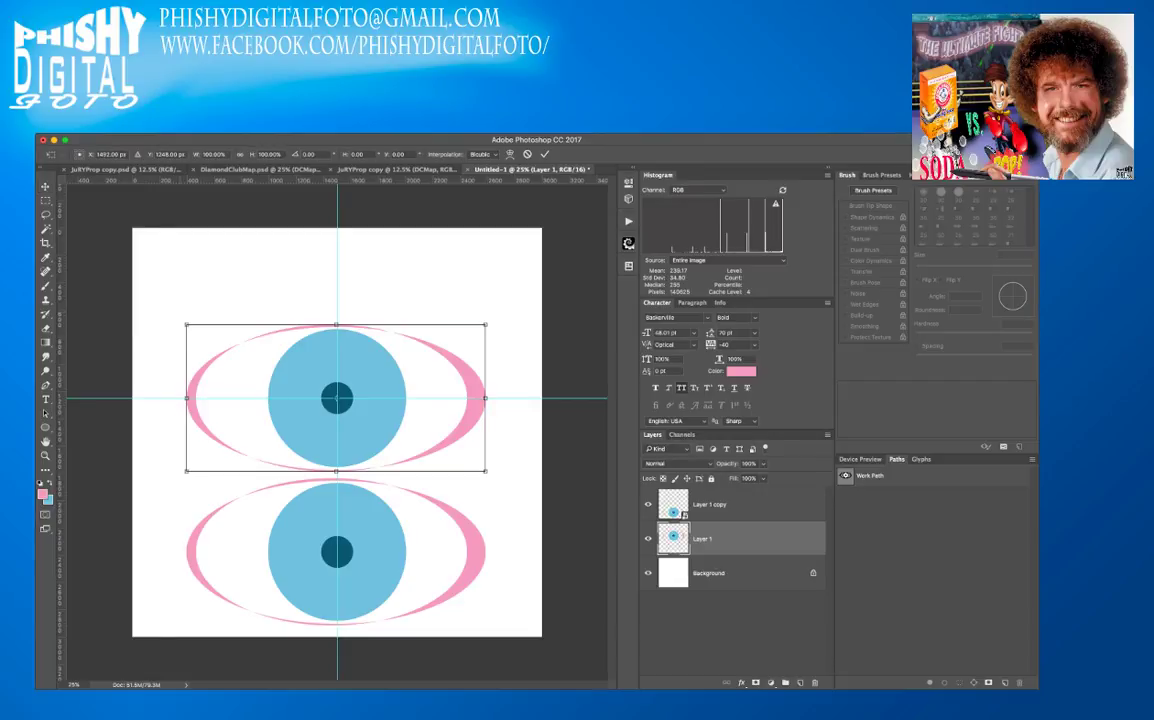
left_click_drag(485, 471, 343, 402)
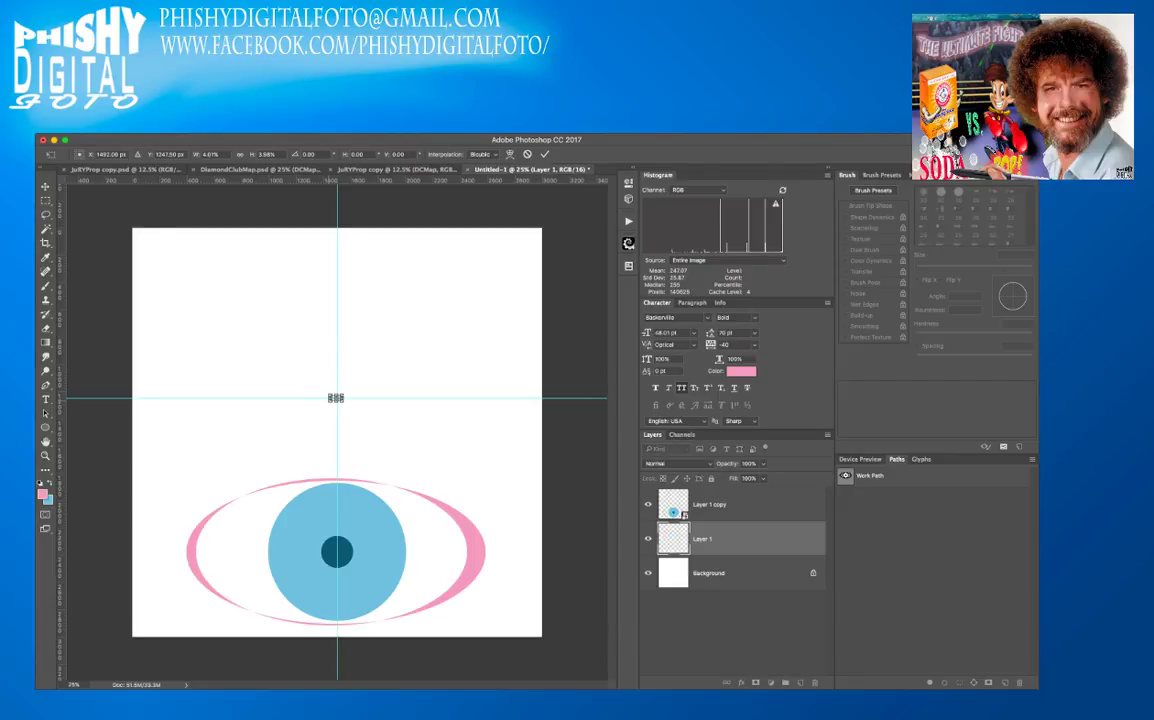
key("Return")
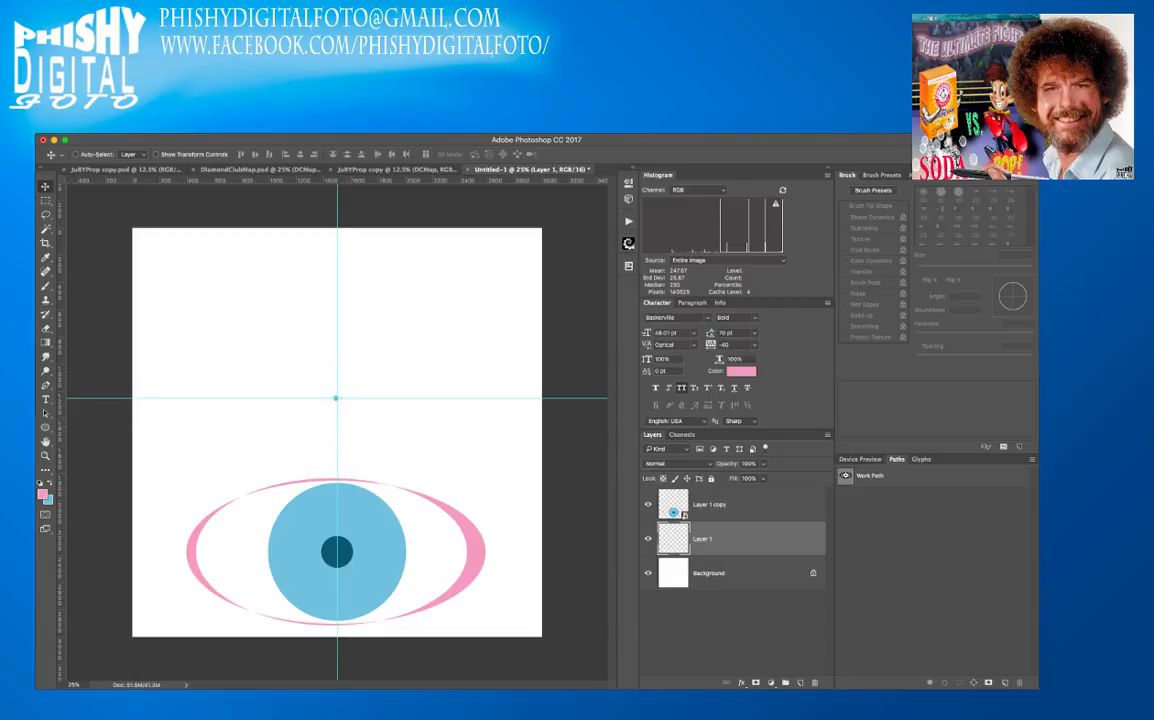
- Scale the tiny Layer 1 eye back up around its centre to slightly more than its original size
key("super")
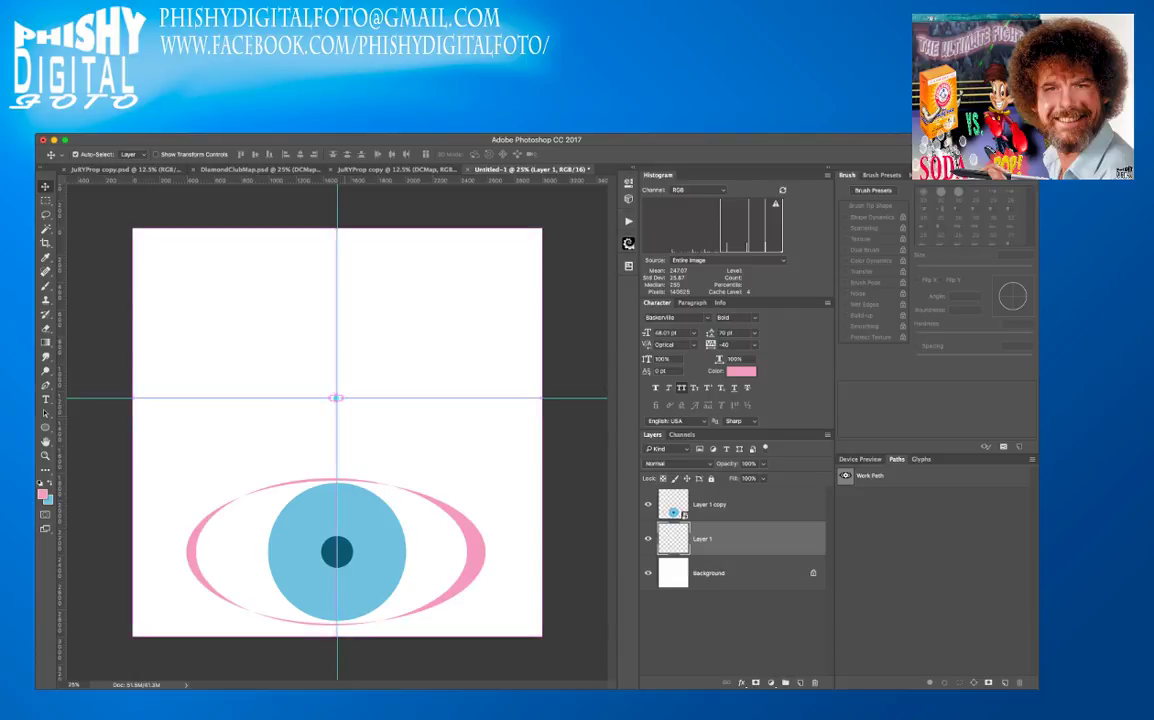
key("ctrl+t")
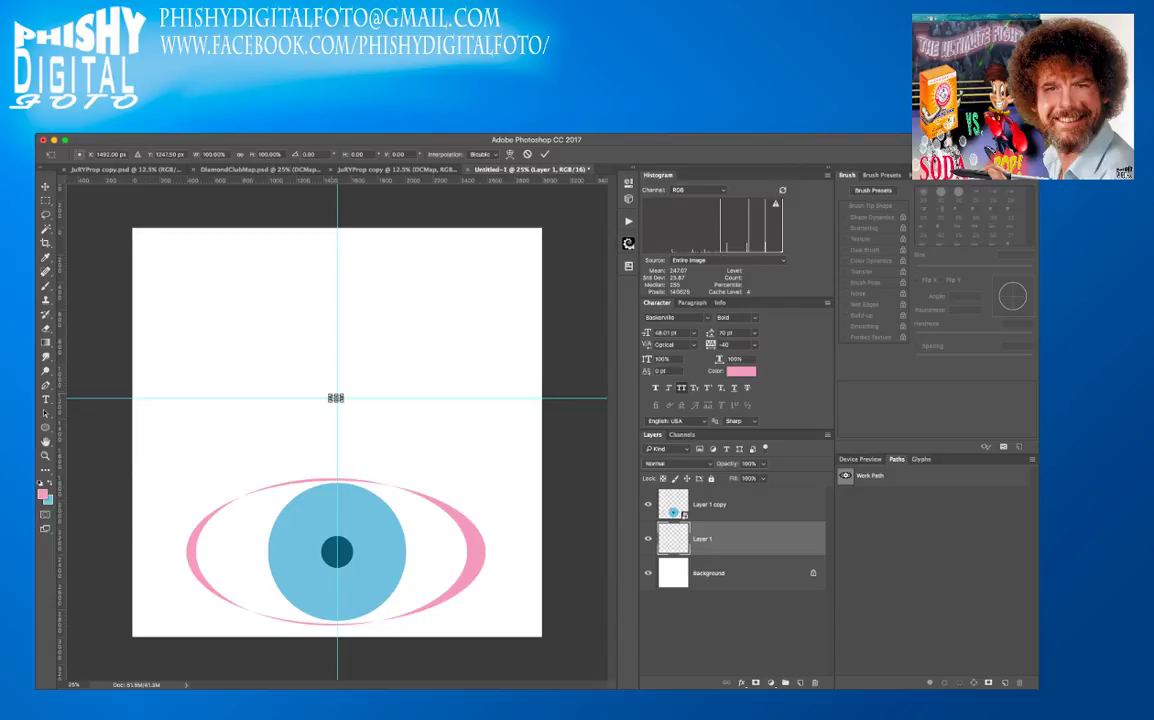
left_click_drag(343, 394, 488, 324)
left_click_drag(488, 472, 493, 474)
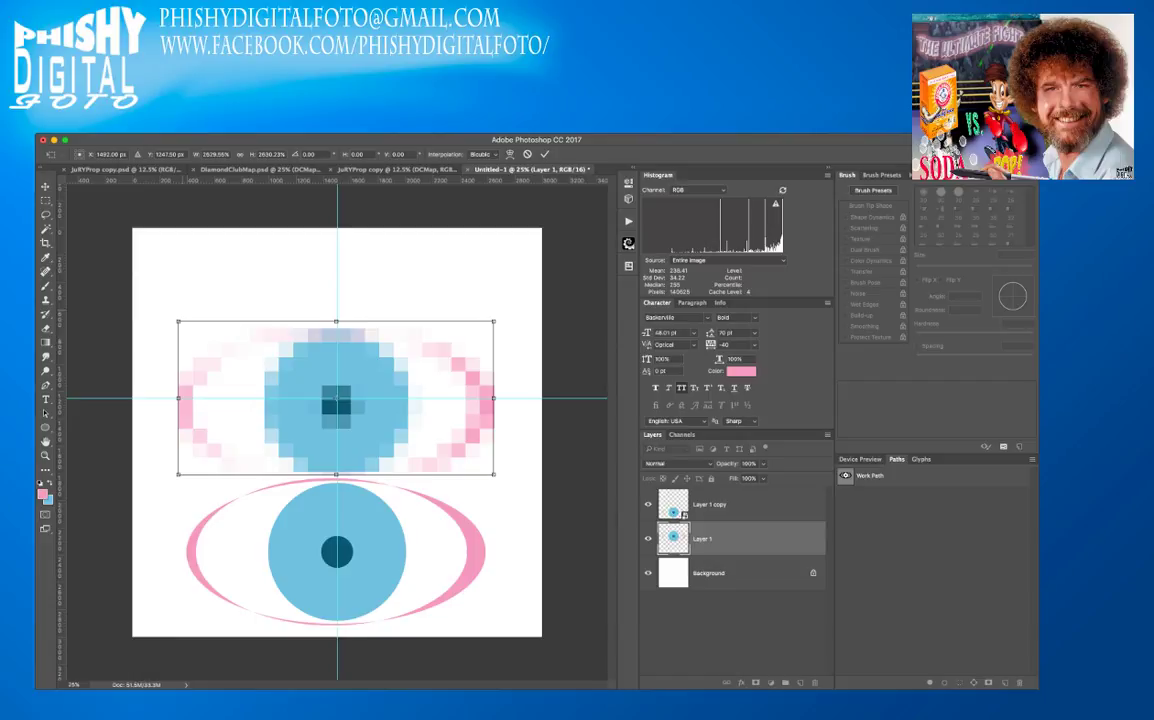
key("Return")
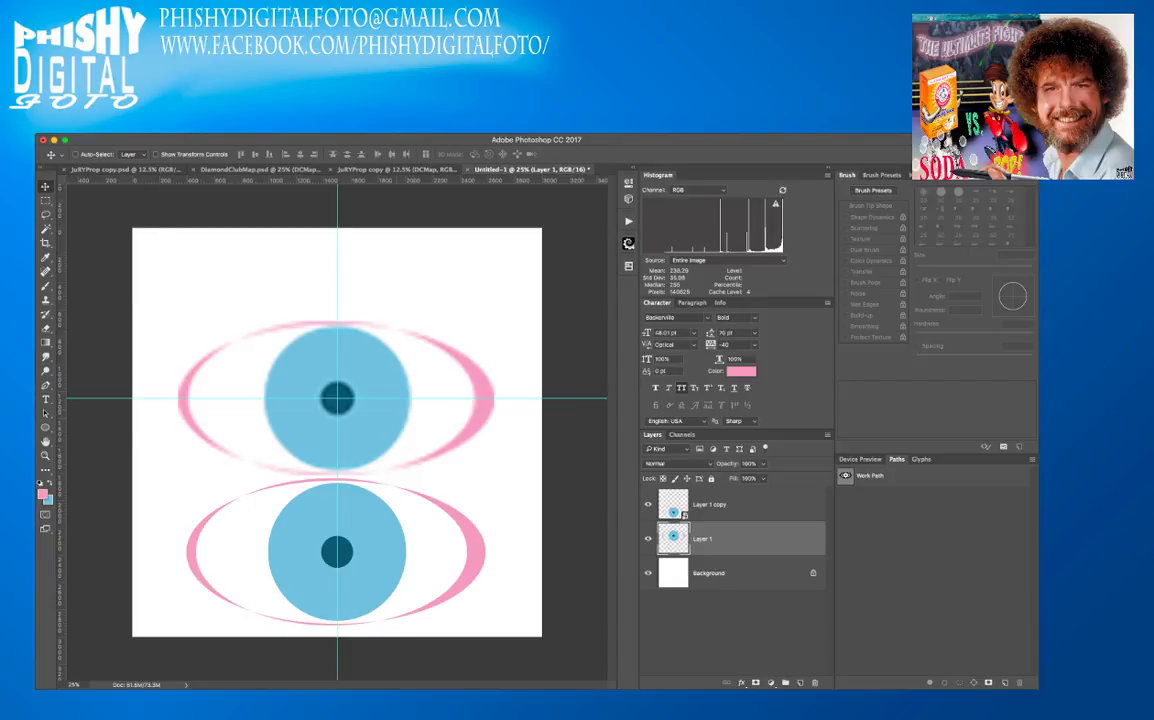
- Shrink the enlarged Layer 1 eye around its centre to a tiny dot a second time
key("ctrl+t")
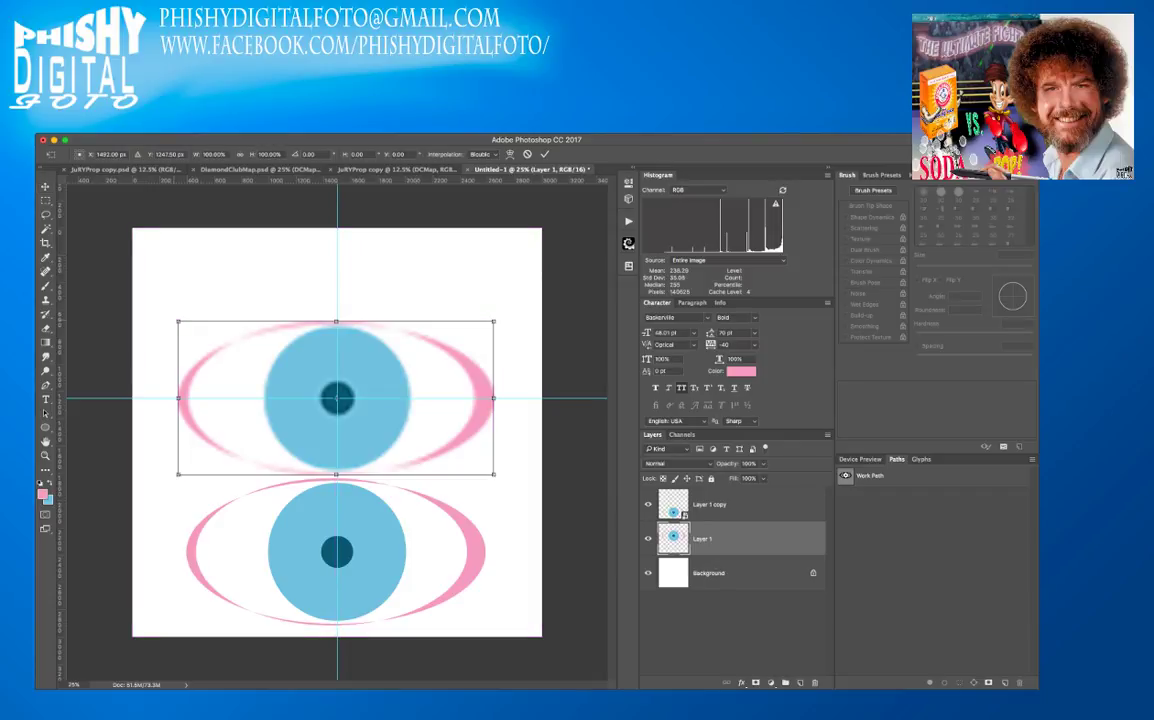
left_click_drag(178, 474, 336, 398)
key("Return")
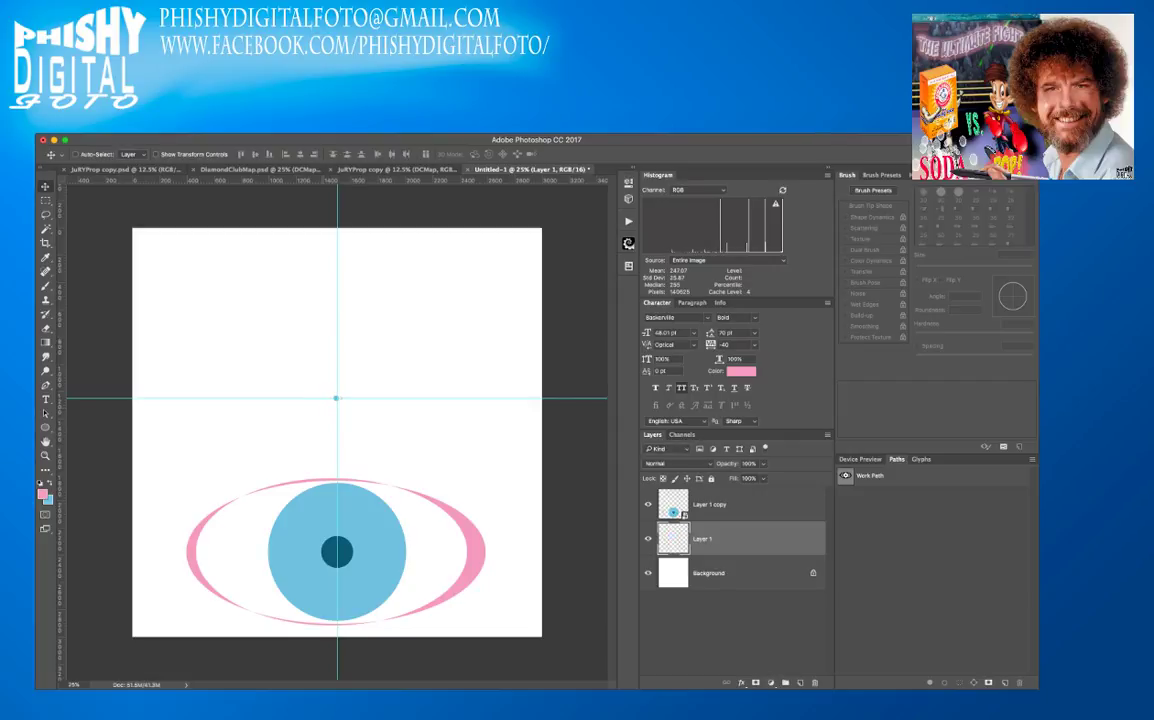
- Enlarge the tiny Layer 1 eye again until it is slightly wider than the smart object eye below it
key("super")
left_click_drag(336, 398, 336, 398)
key("ctrl+t")
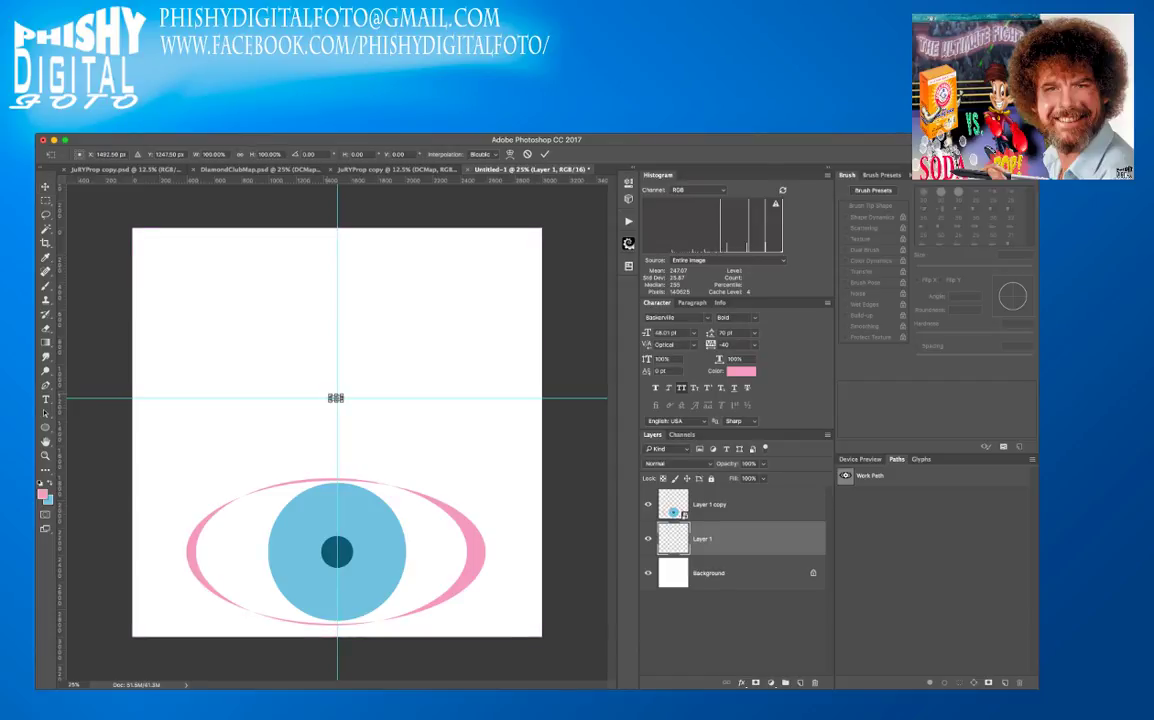
left_click_drag(343, 402, 500, 476)
key("Return")
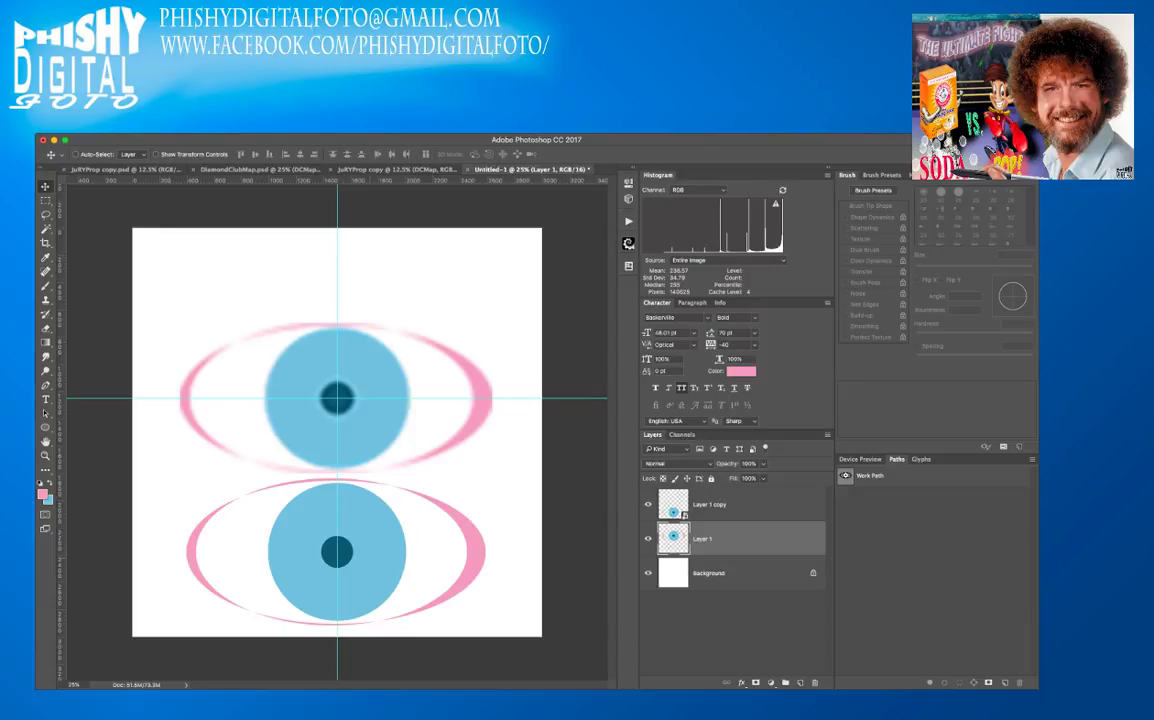
- Scale the smart object eye, Layer 1 copy, down around its centre to about 4%
left_click(730, 504)
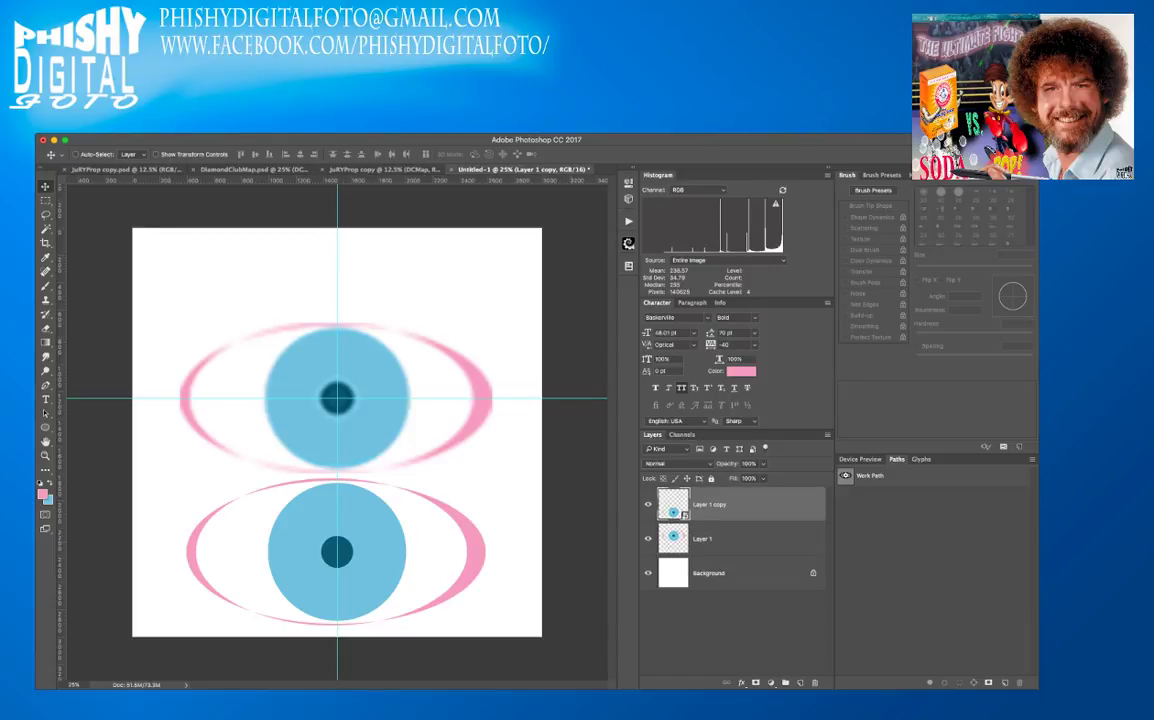
key("super+t")
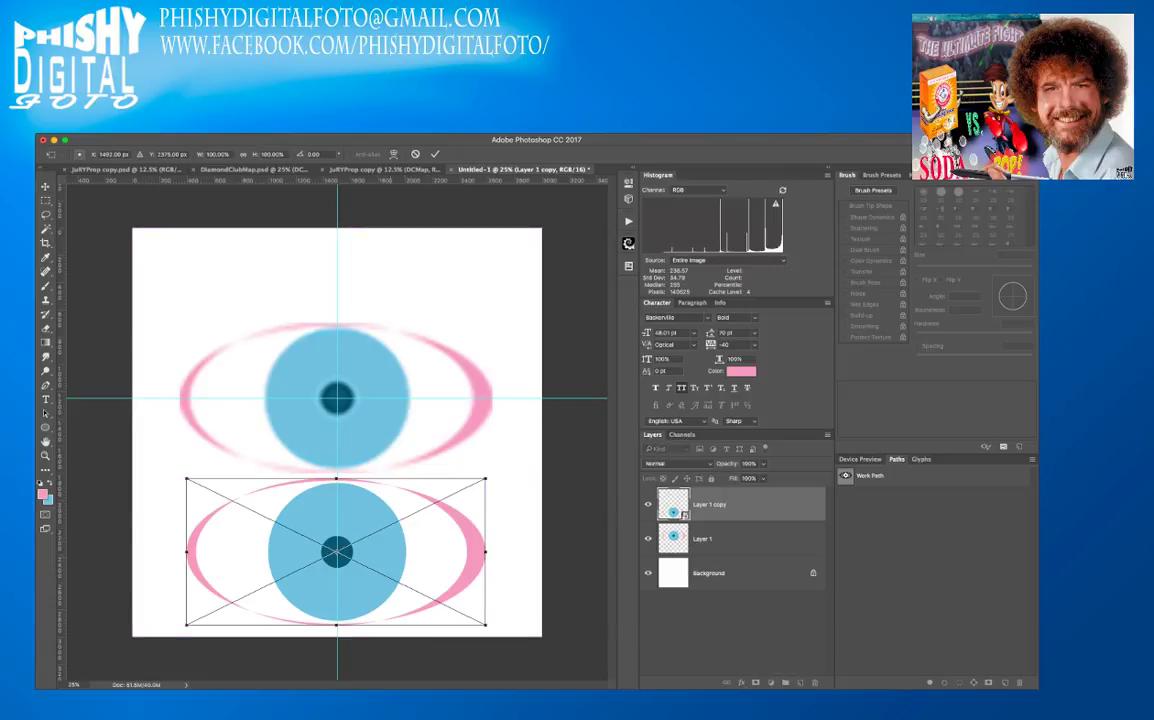
left_click_drag(485, 625, 343, 555)
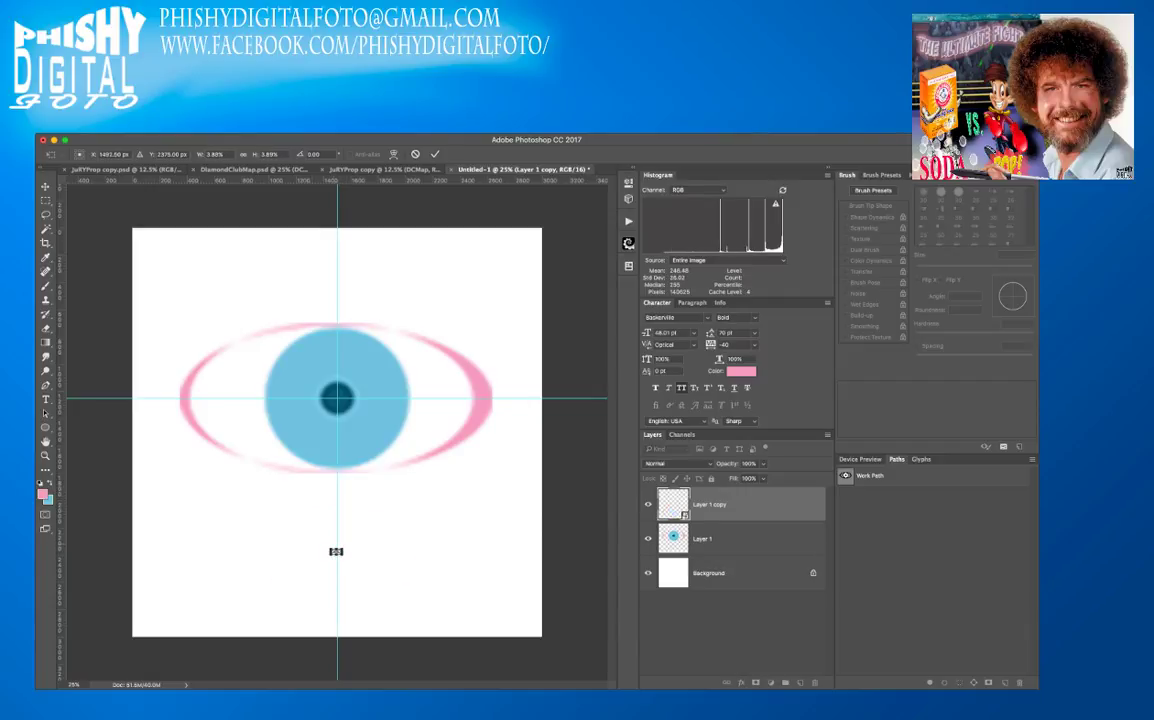
key("Return")
- Scale the smart object eye back up around its centre to about 105%
key("ctrl+t")
left_click_drag(342, 555, 493, 629)
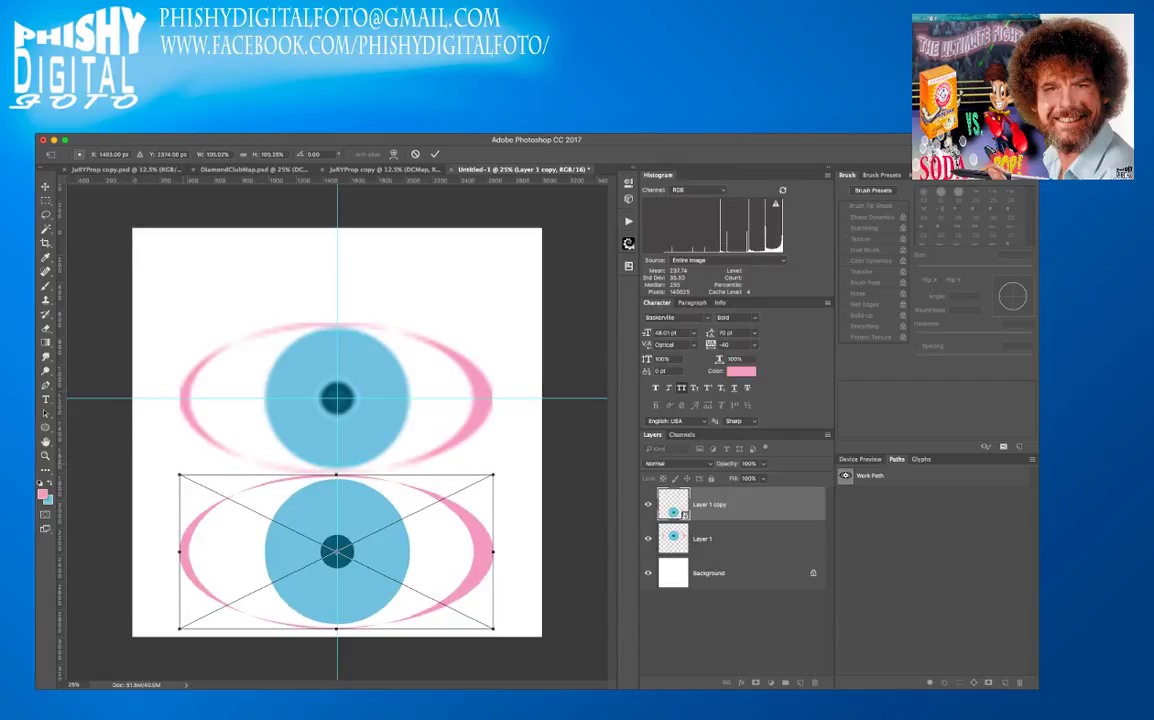
key("Return")
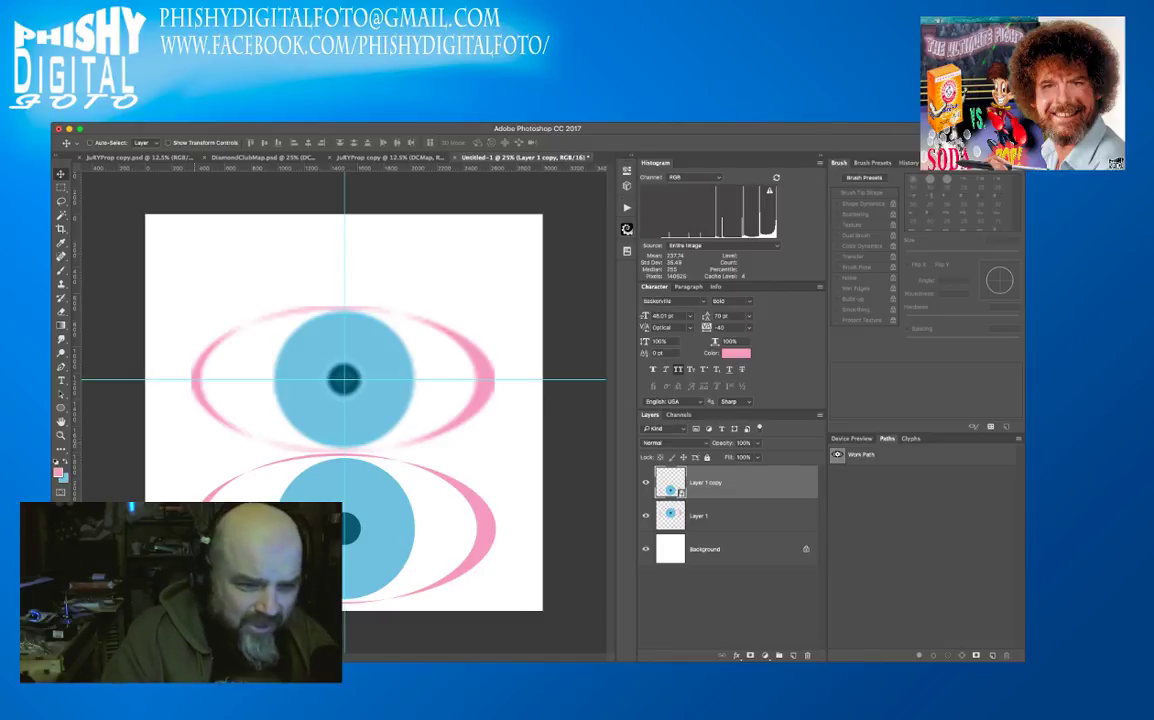
- Close the eye document and open the contents of the DCMap smart object from the banner
key("super")
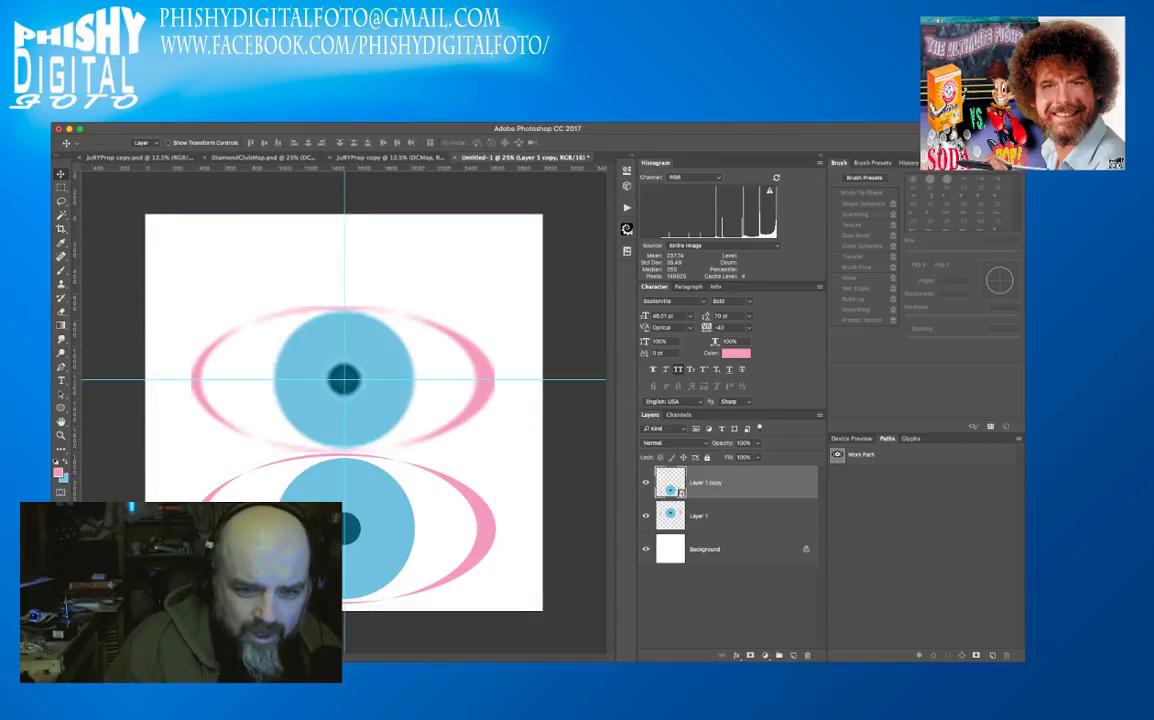
key("super+w")
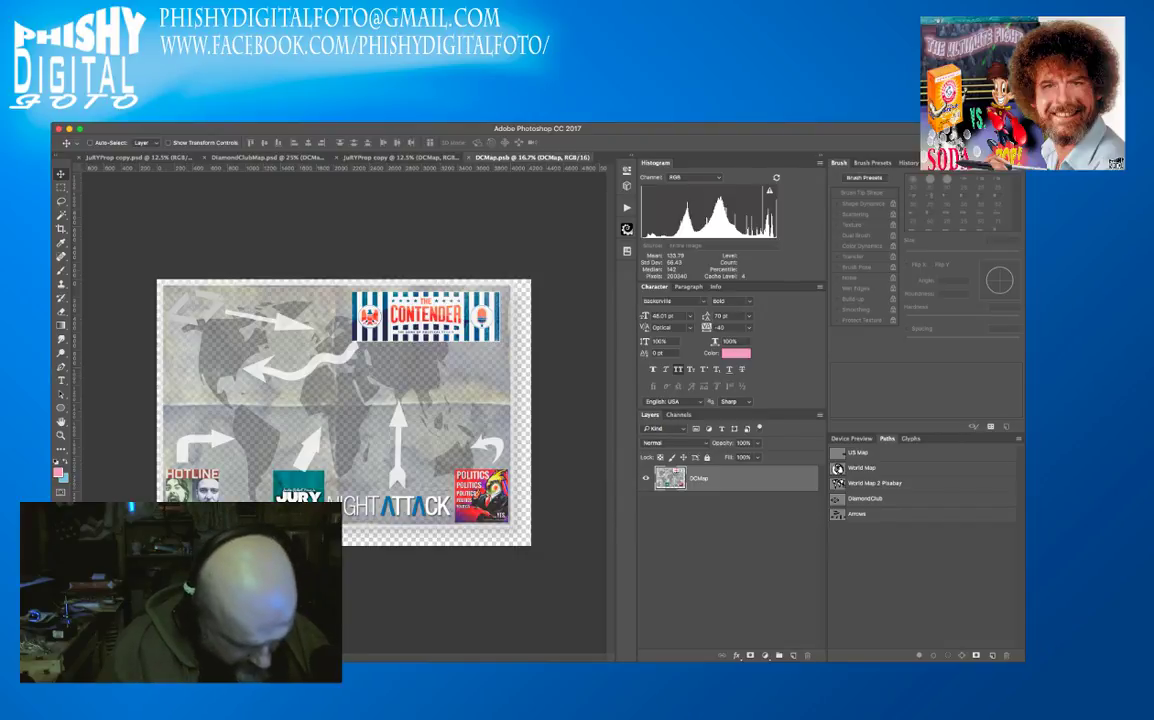
- Paint a straight, slightly rising pink band across the middle of DCMap.psb and save it to update the banner document
key("b")
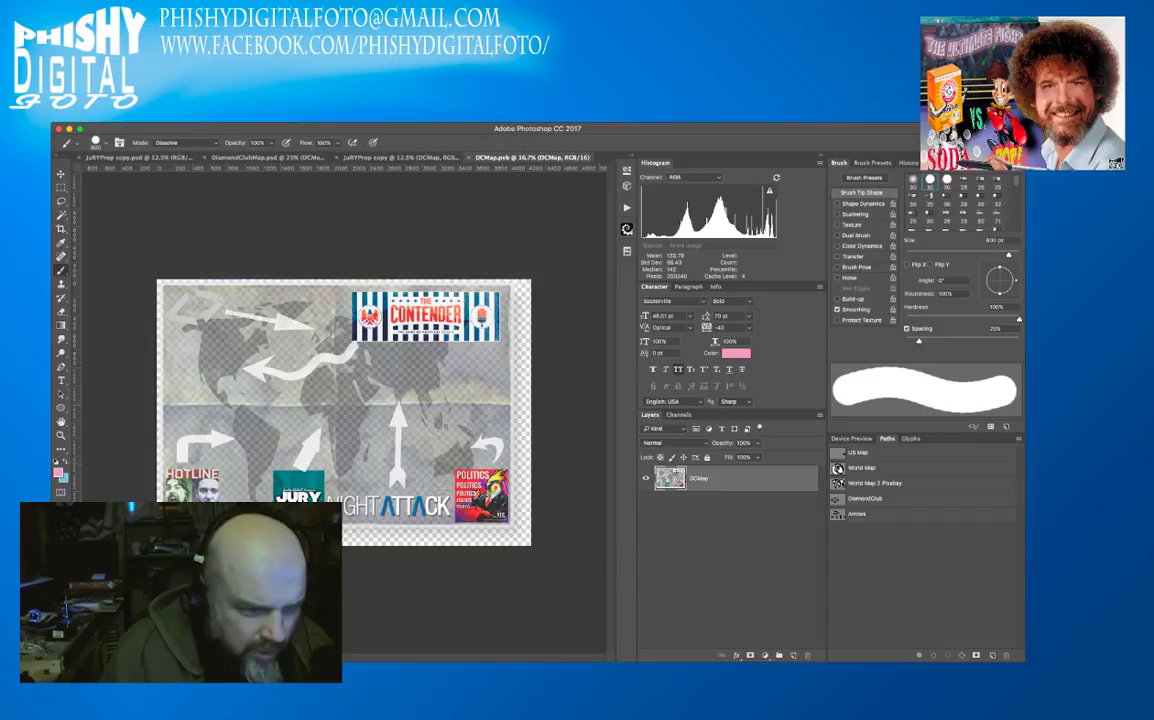
left_click(160, 405)
left_click(531, 372, "shift")
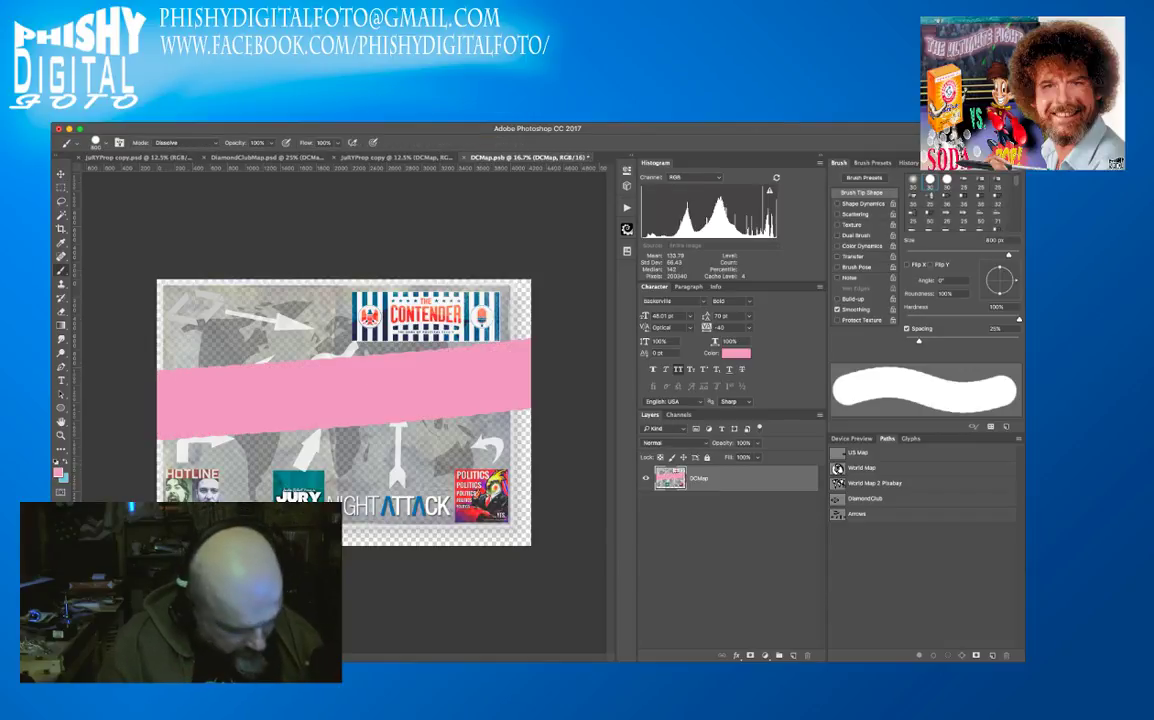
key("ctrl+s")
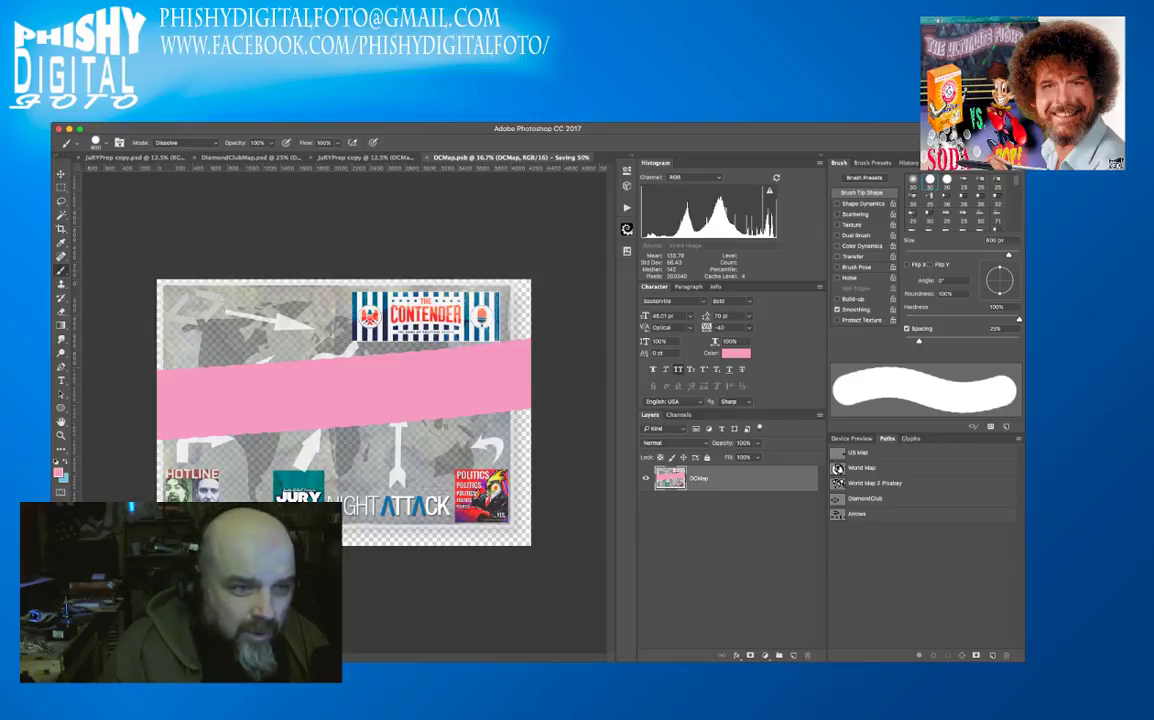
key("ctrl+shift+Tab")
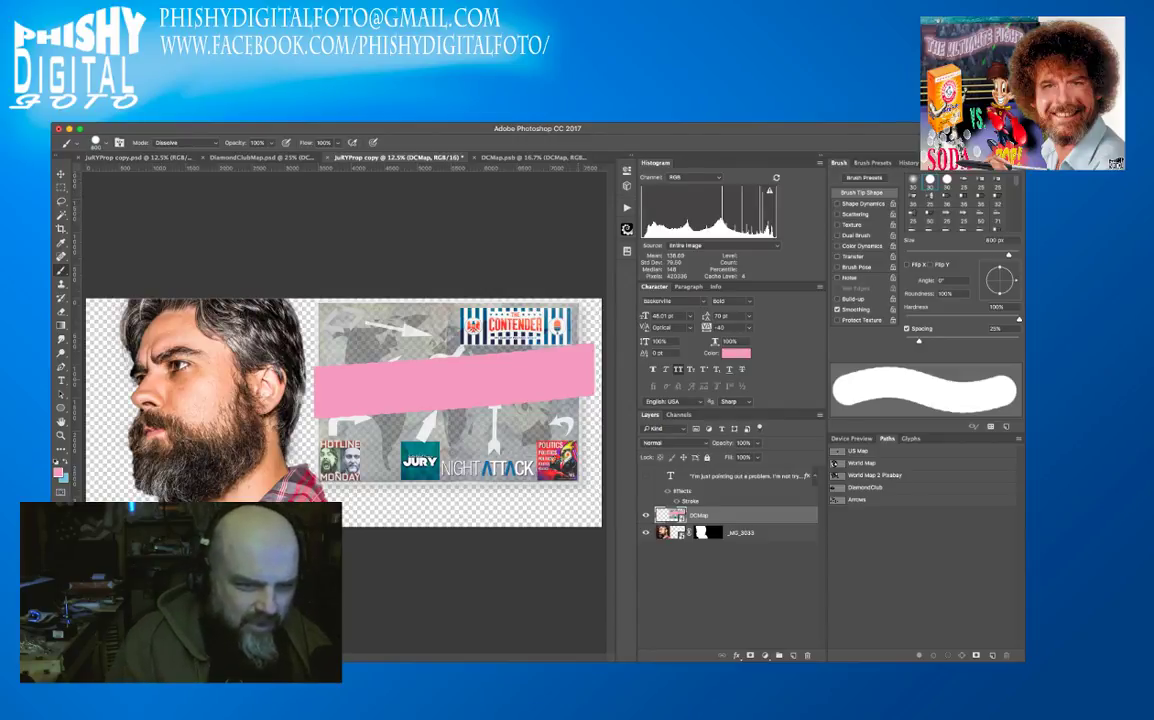
key("ctrl+Tab")
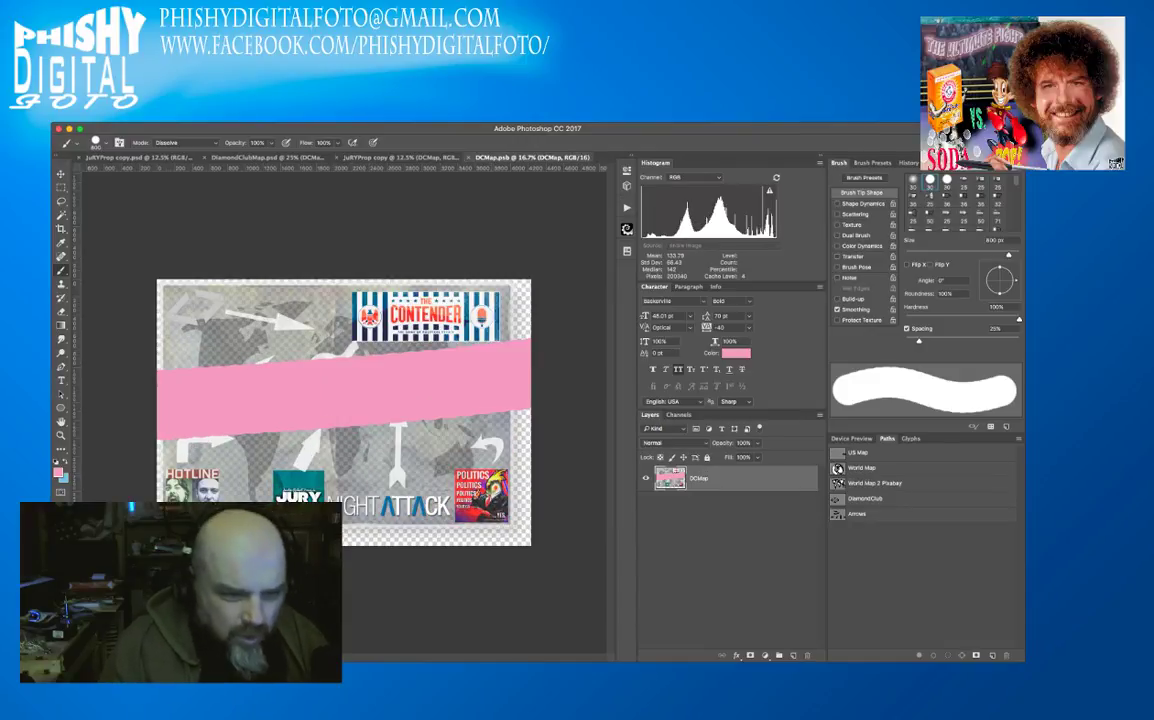
- Undo the pink band, select the whole DCMap canvas, and save the smart object contents
key("ctrl+z")
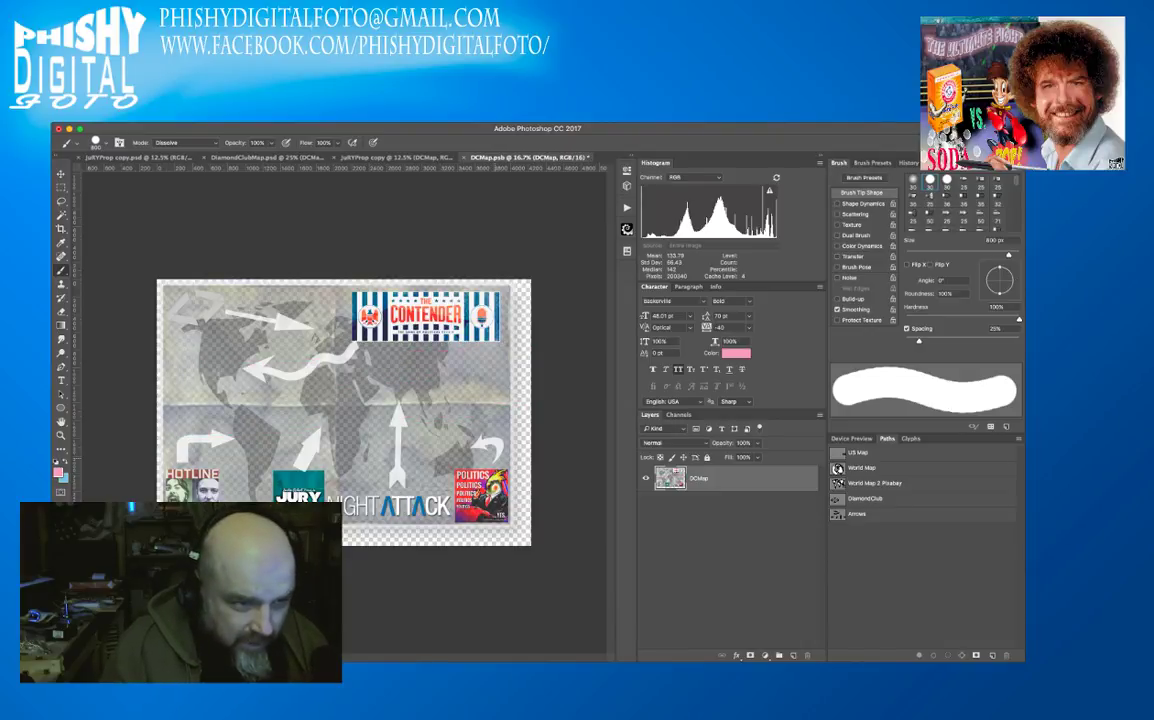
key("ctrl+a")
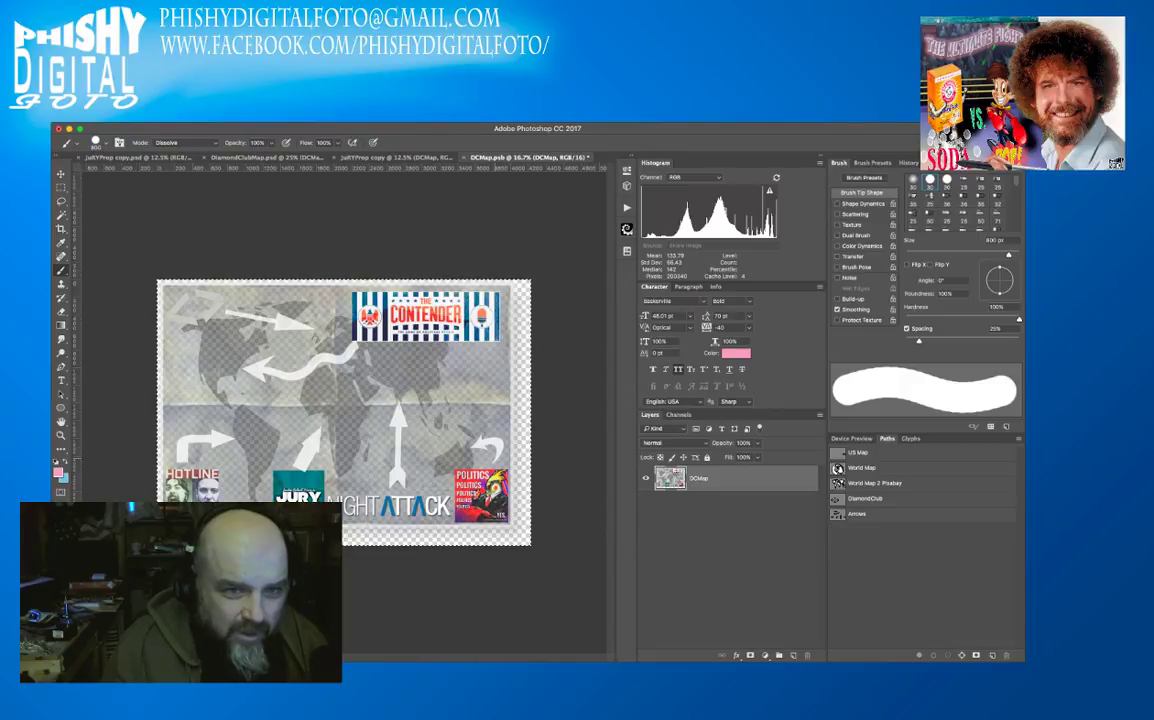
key("ctrl+s")
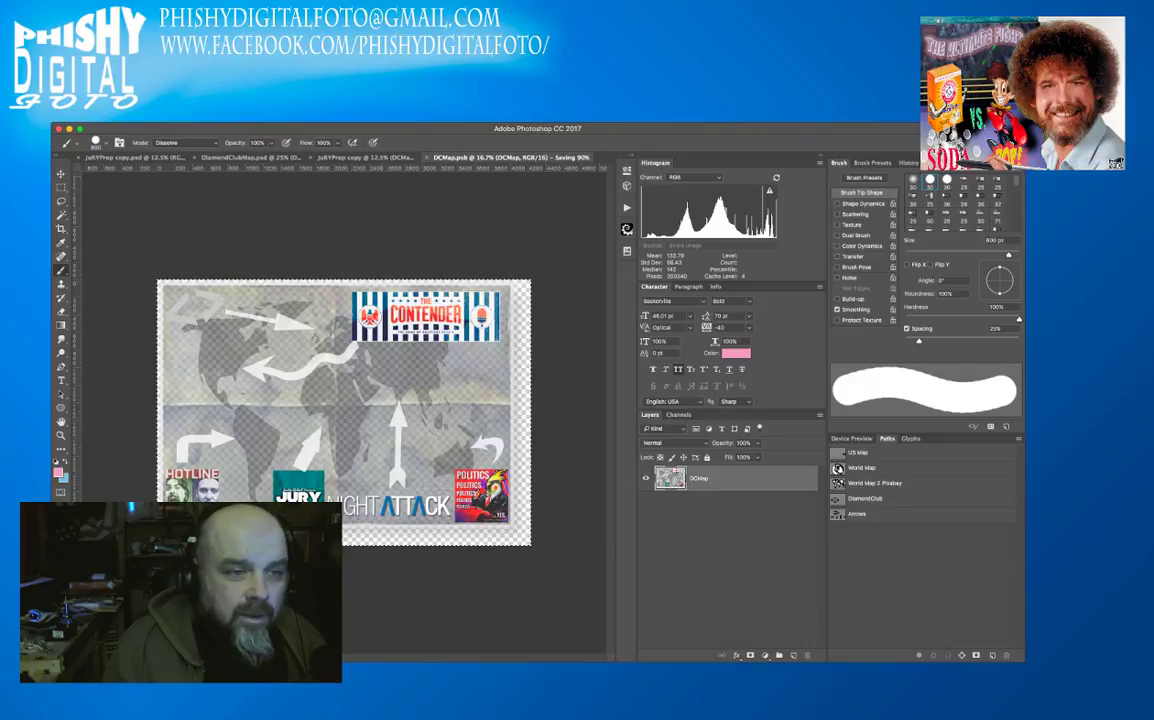
- Return to the JuRYProp copy banner and add a new empty layer beneath the _MG_3033 portrait layer
left_click(390, 157)
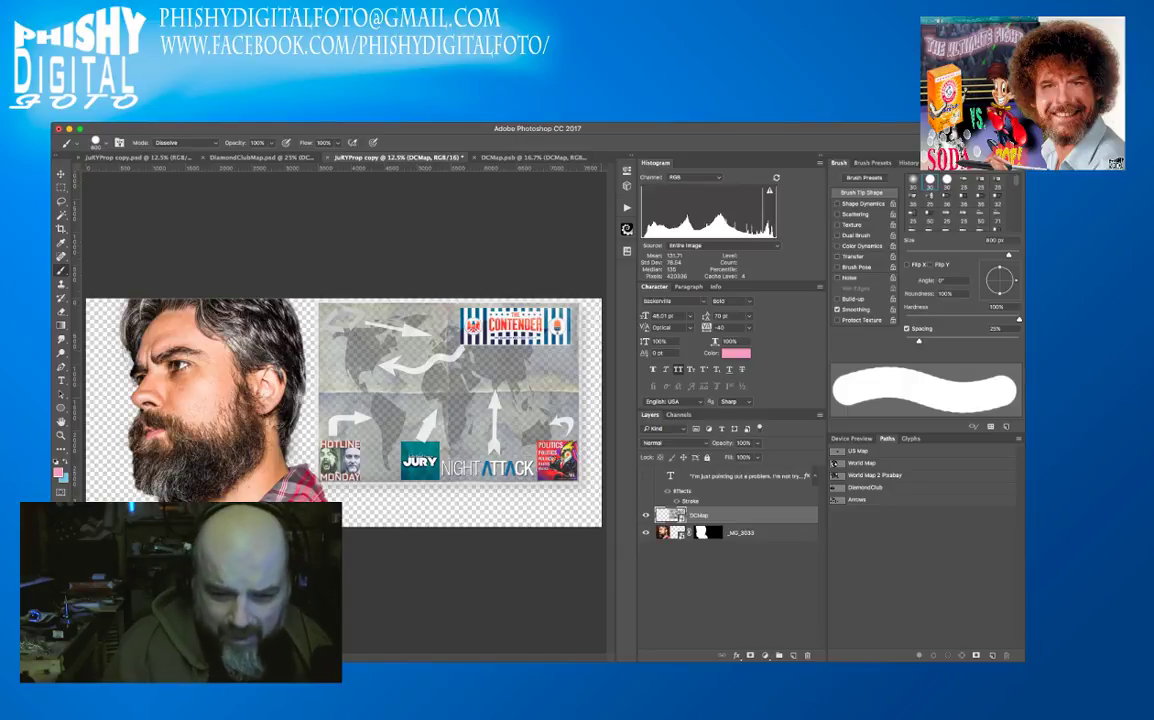
left_click(760, 532)
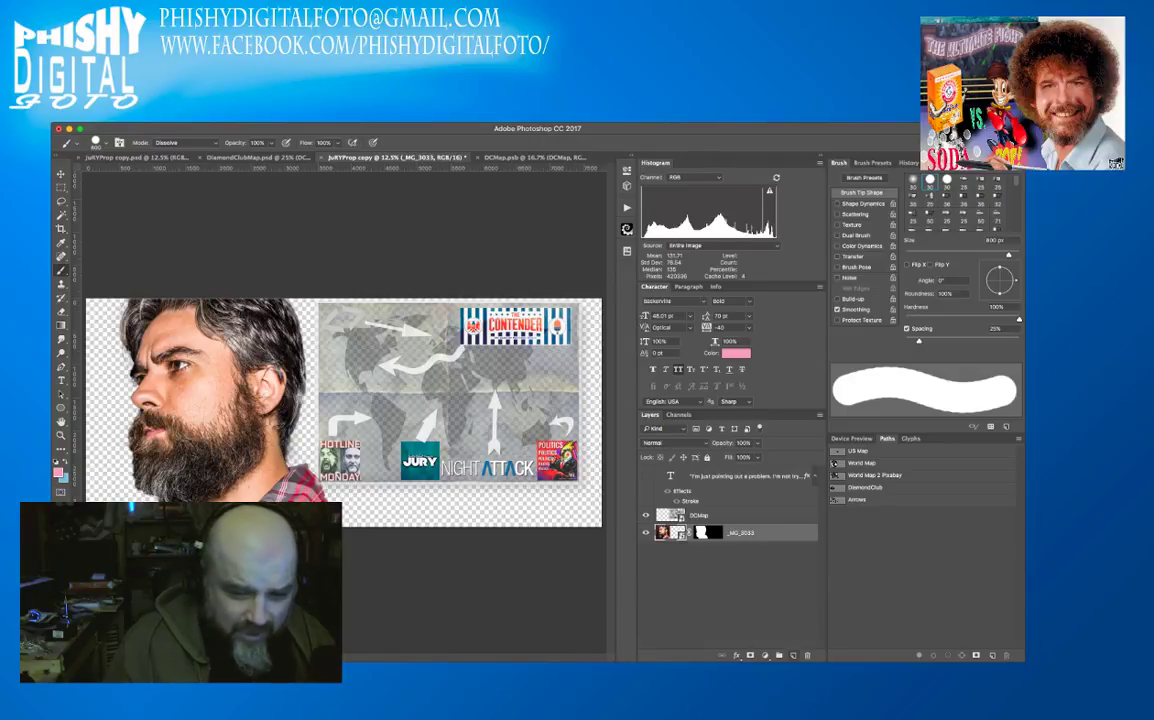
left_click(793, 655, "super")
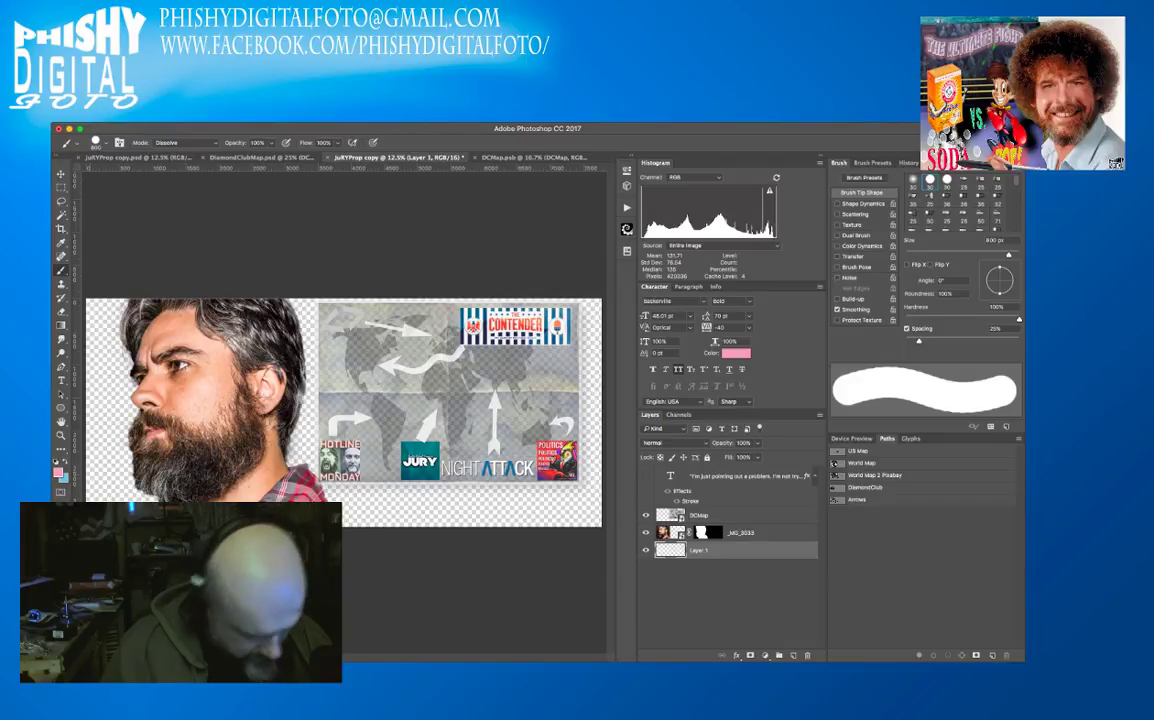
- Fill the empty layer beneath the _MG_3033 portrait with light blue
key("x")
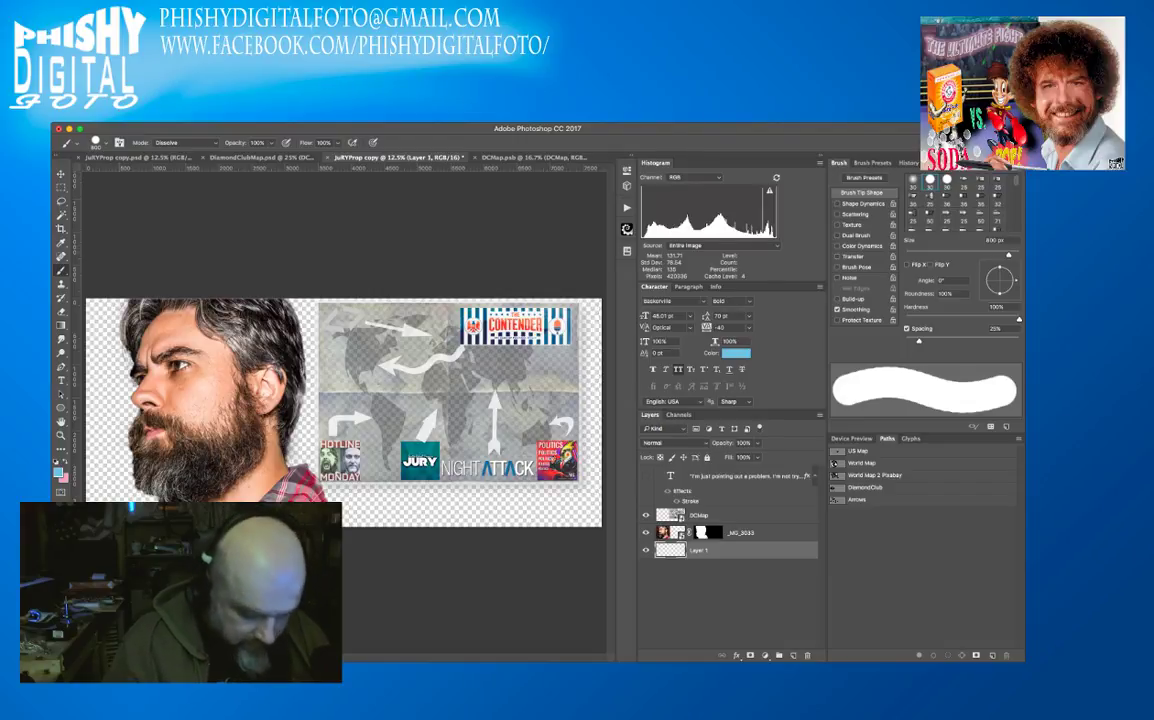
key("alt+BackSpace")
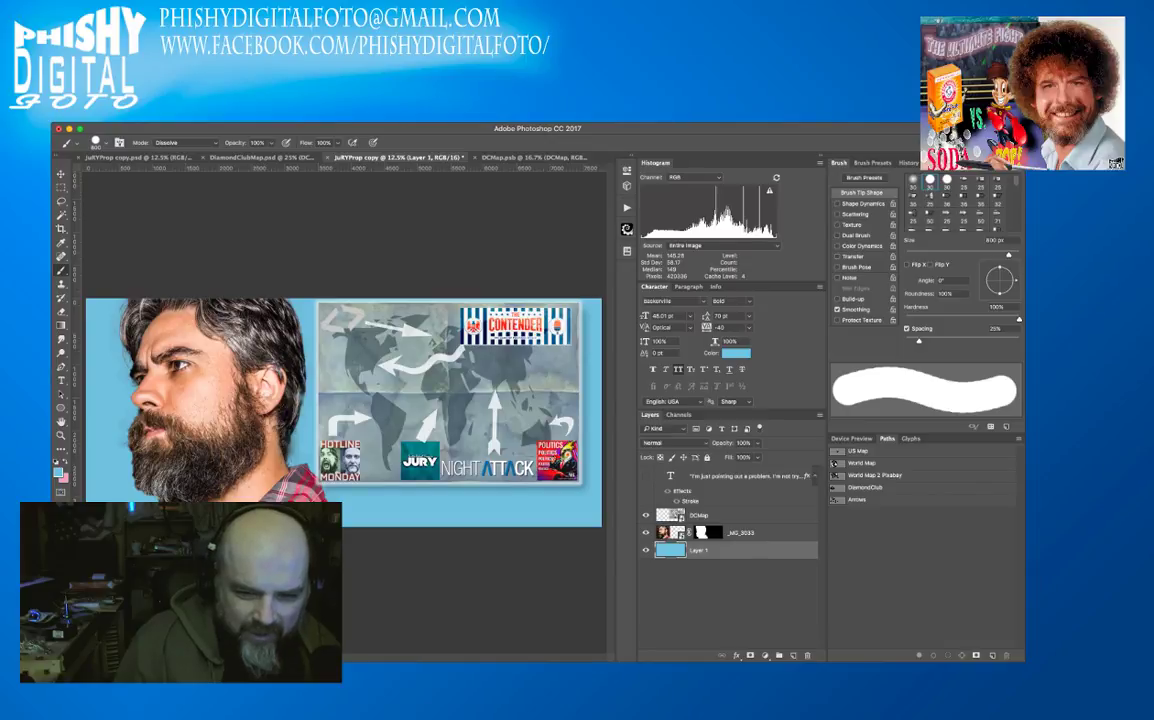
- Duplicate the _MG_3033 portrait layer and turn the copy into a plain pixel layer with its mask applied
left_click(760, 532)
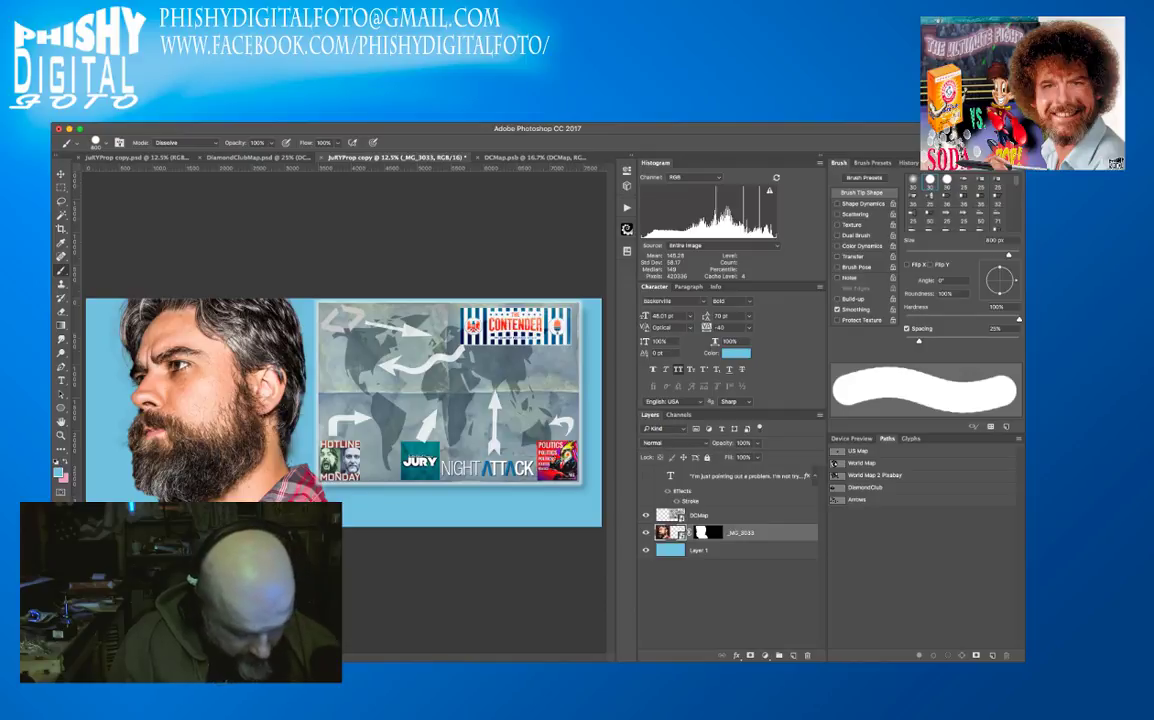
key("super+j")
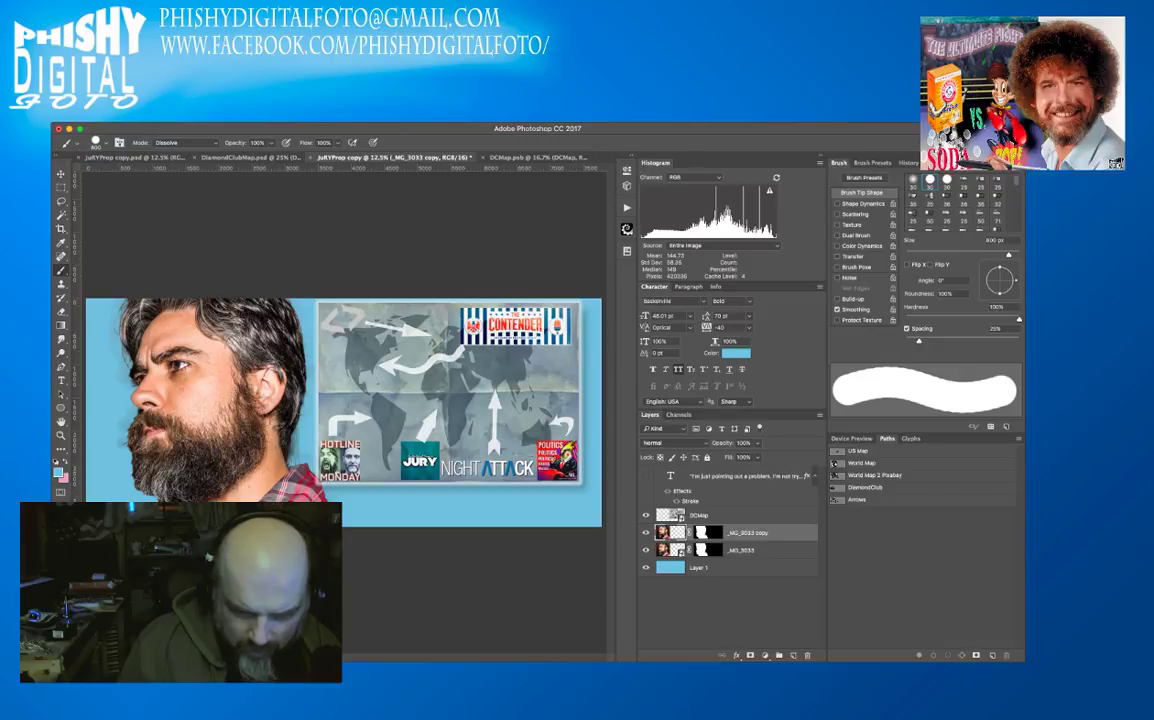
key("Delete")
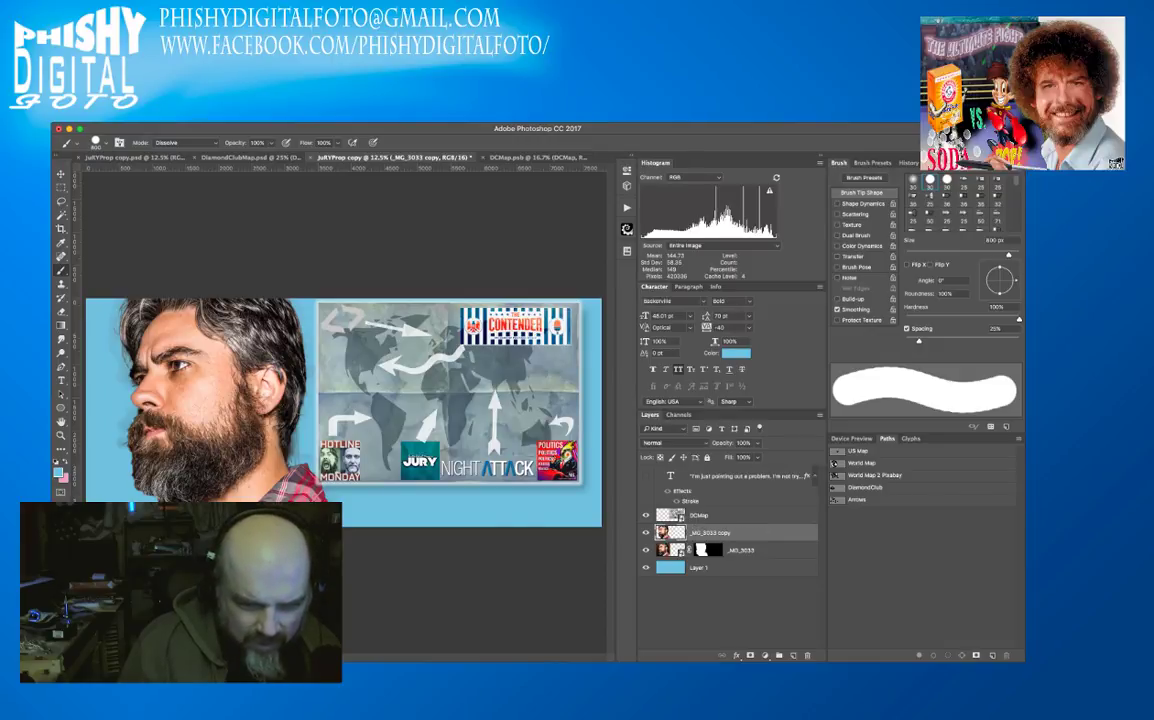
- Hide the original _MG_3033, blue Layer 1 and DCMap layers, and duplicate the rasterized portrait copy
left_click(646, 550)
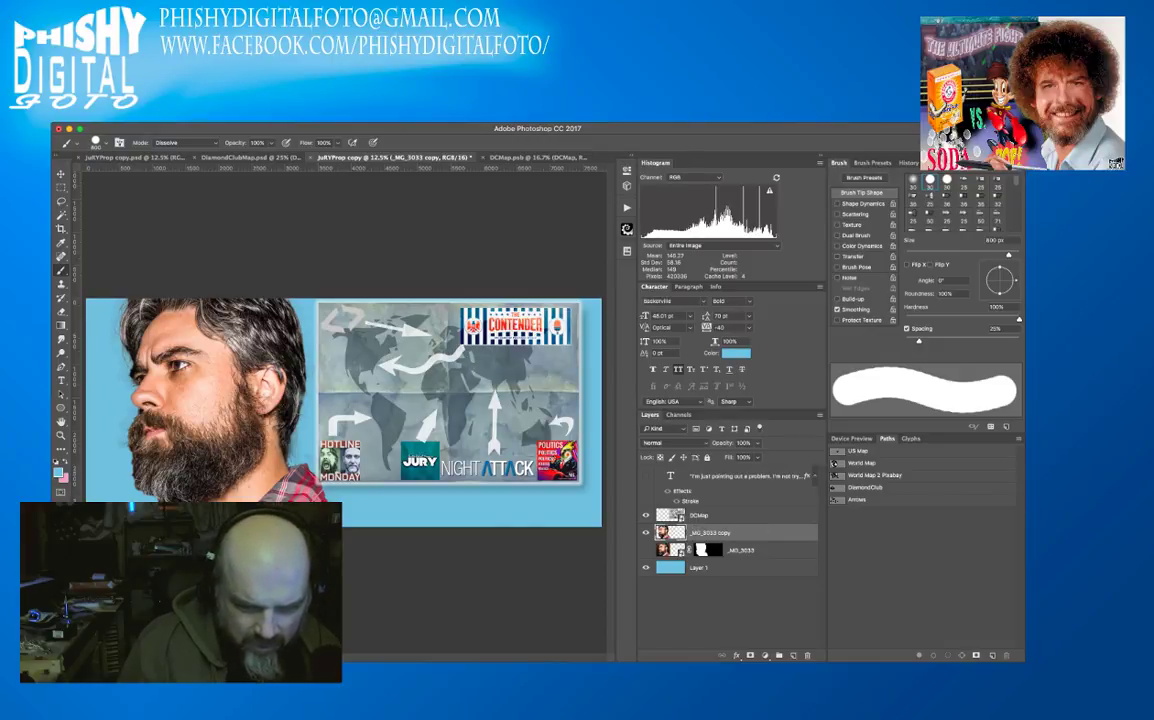
left_click(645, 567)
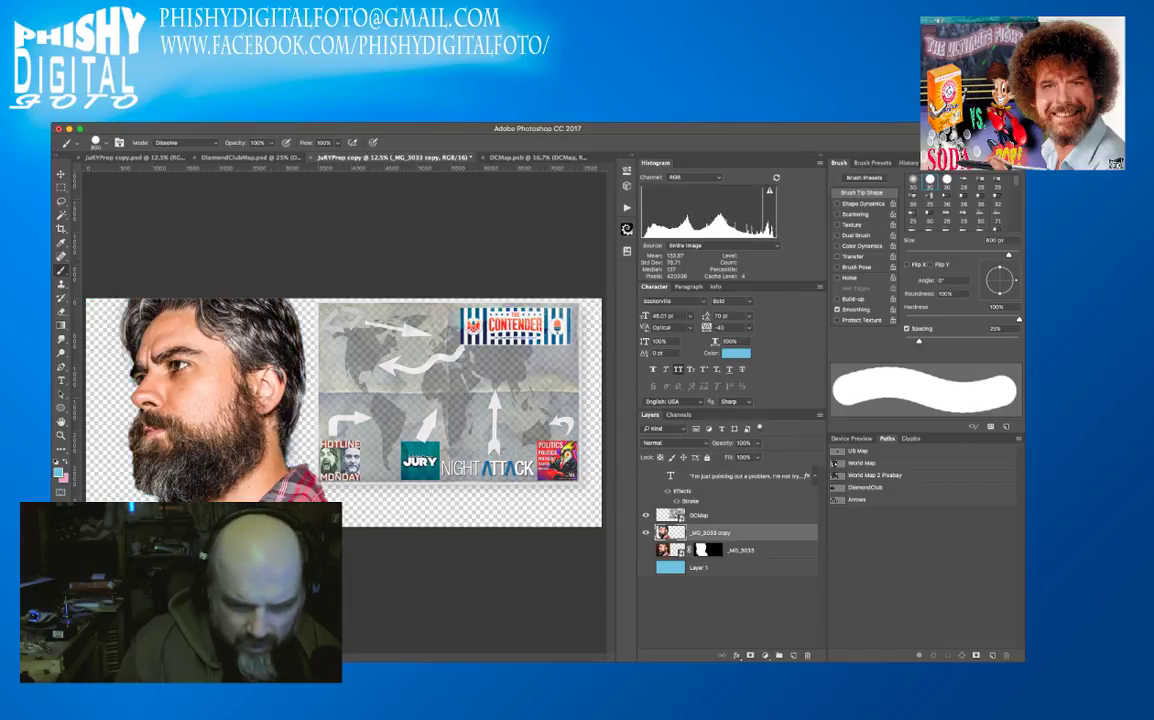
left_click(645, 515)
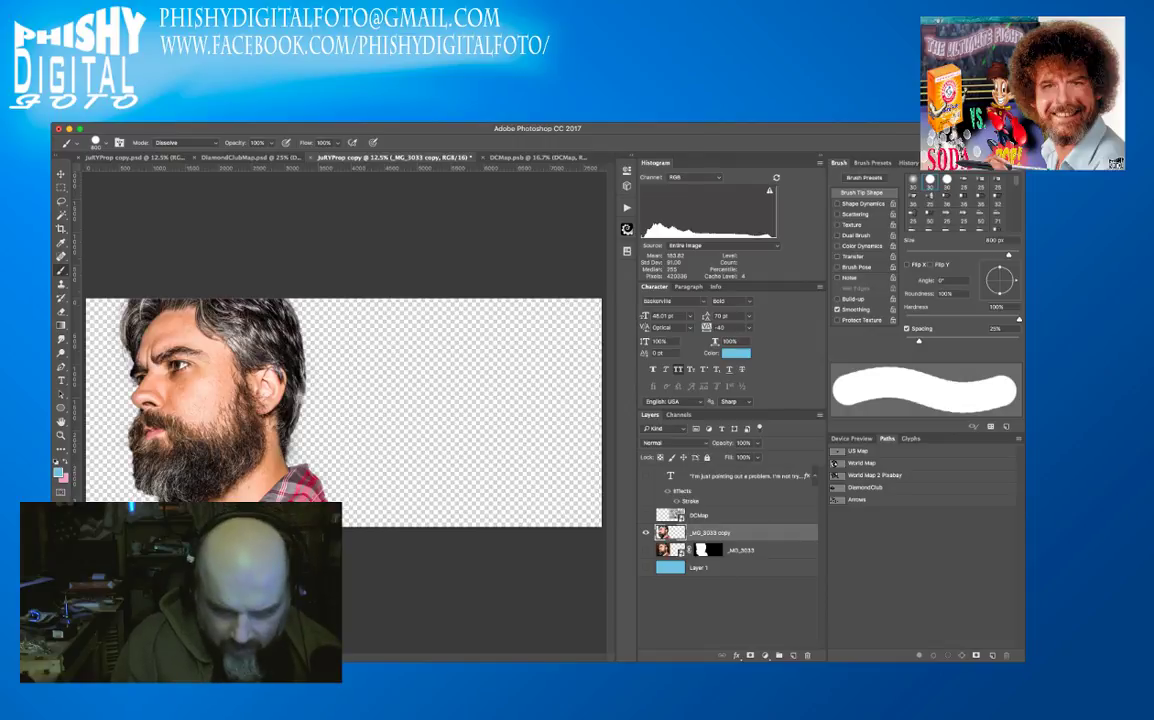
key("ctrl+j")
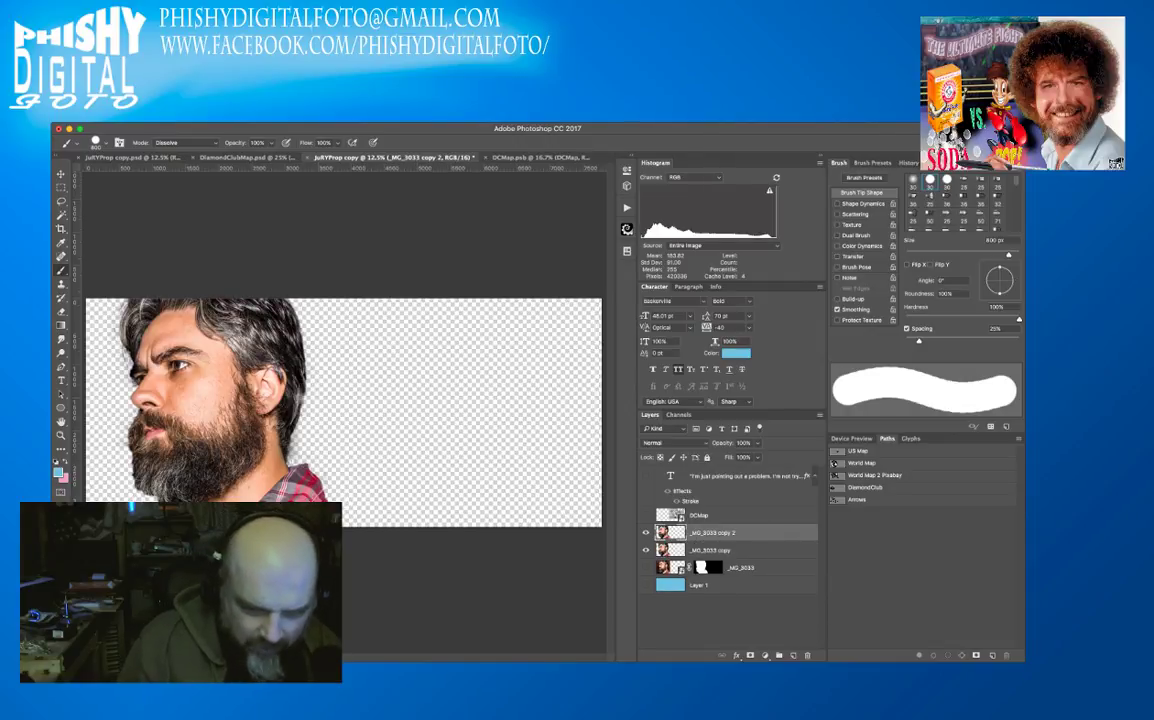
- Apply a High Pass filter to the lower _MG_3033 copy and hide the copy above it
left_click(738, 550)
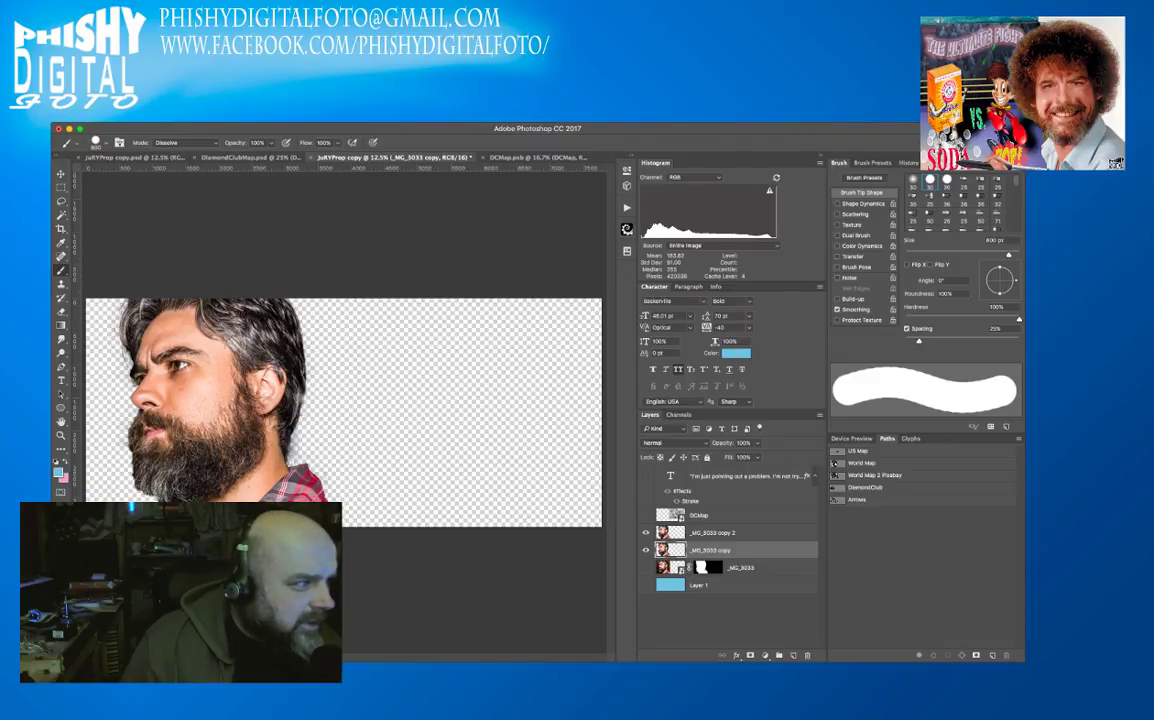
key("h")
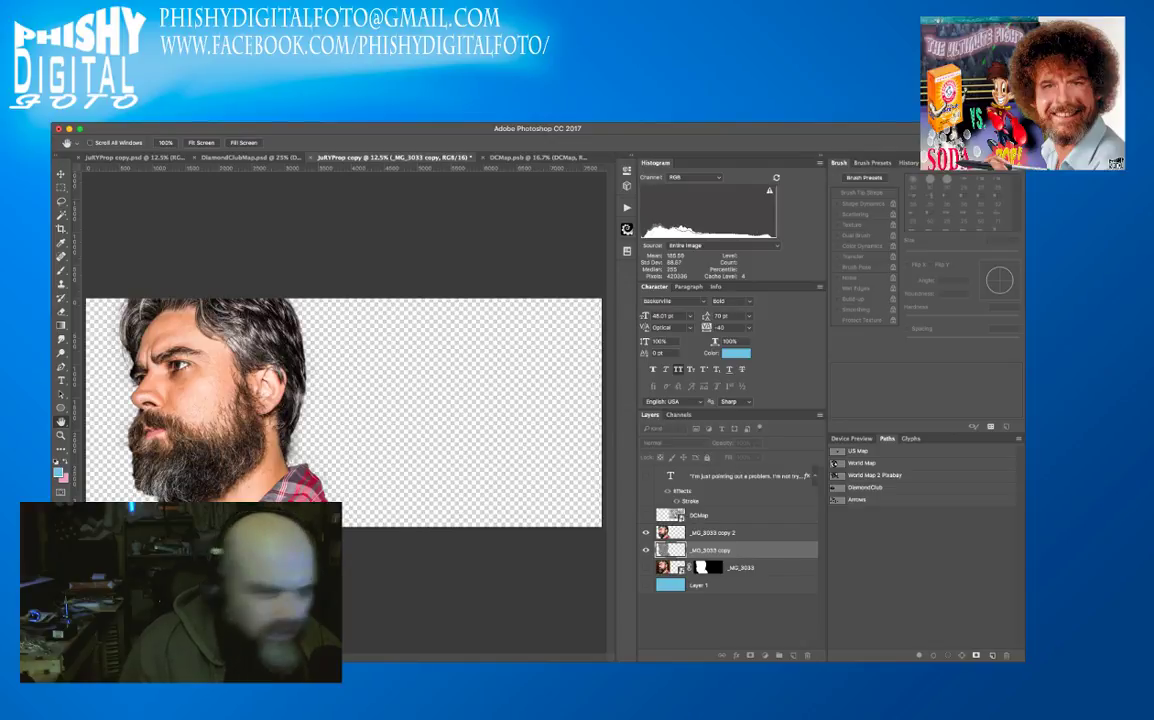
key("b")
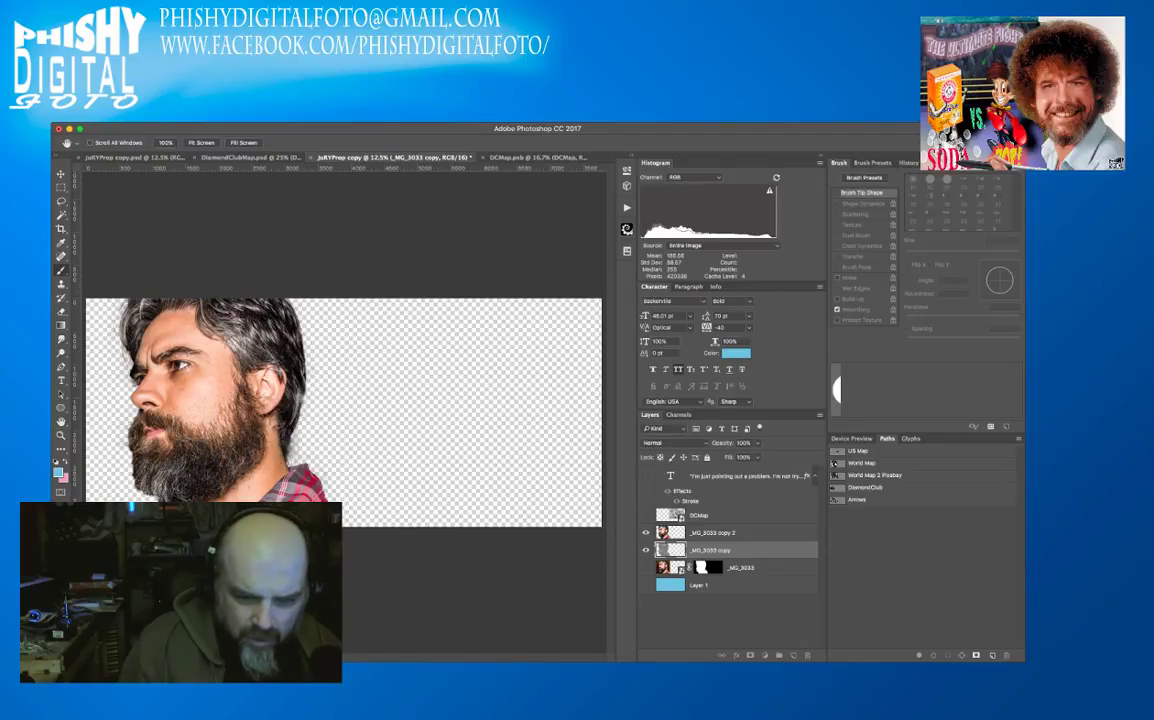
key("ctrl+i")
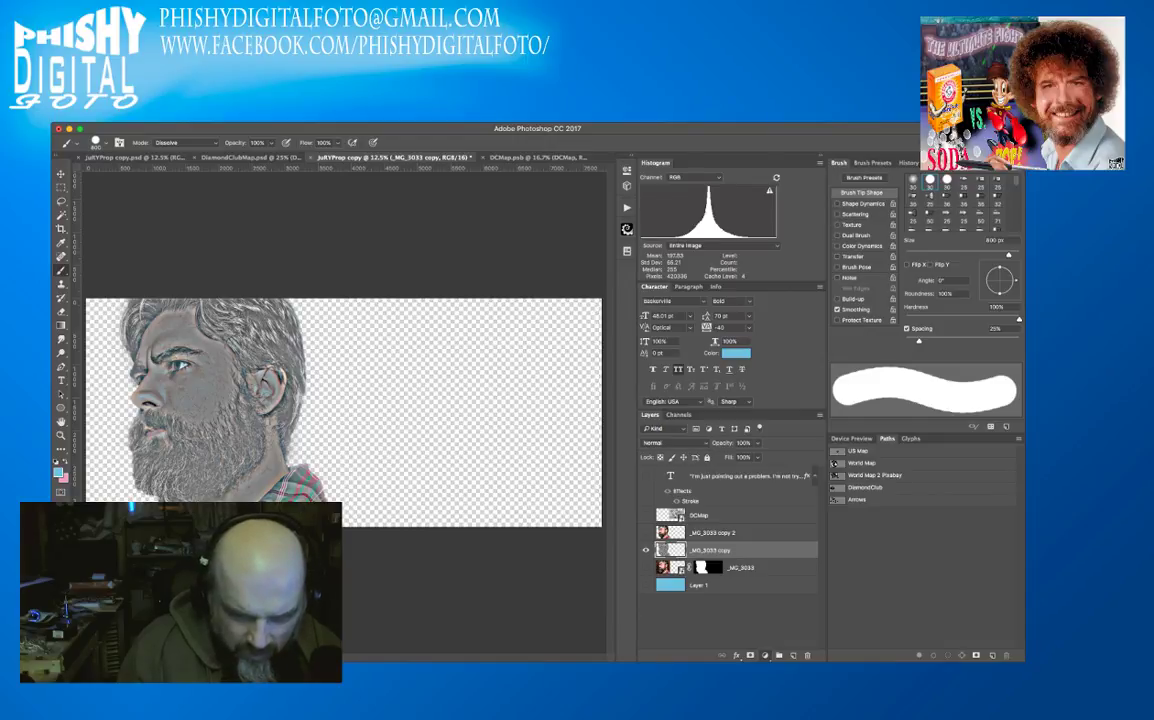
- Desaturate the high-pass copy with a clipped Hue/Saturation adjustment and blend it in Overlay mode over the visible original portrait
key("ctrl+u")
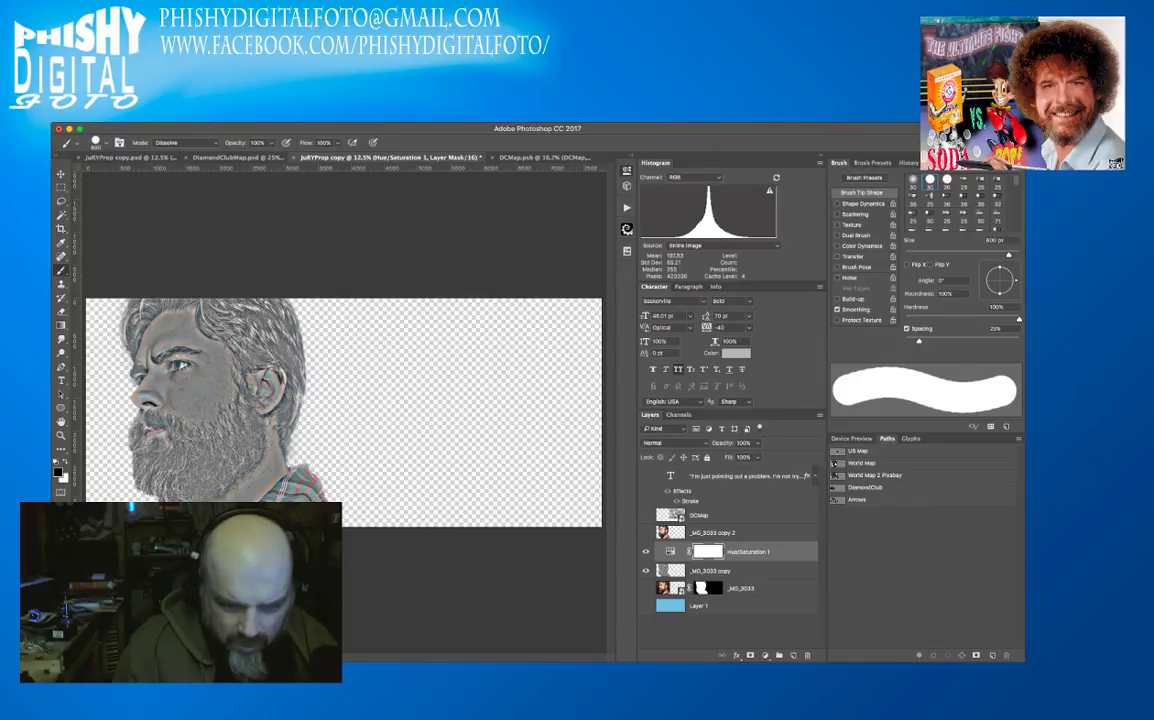
key("super+alt+g")
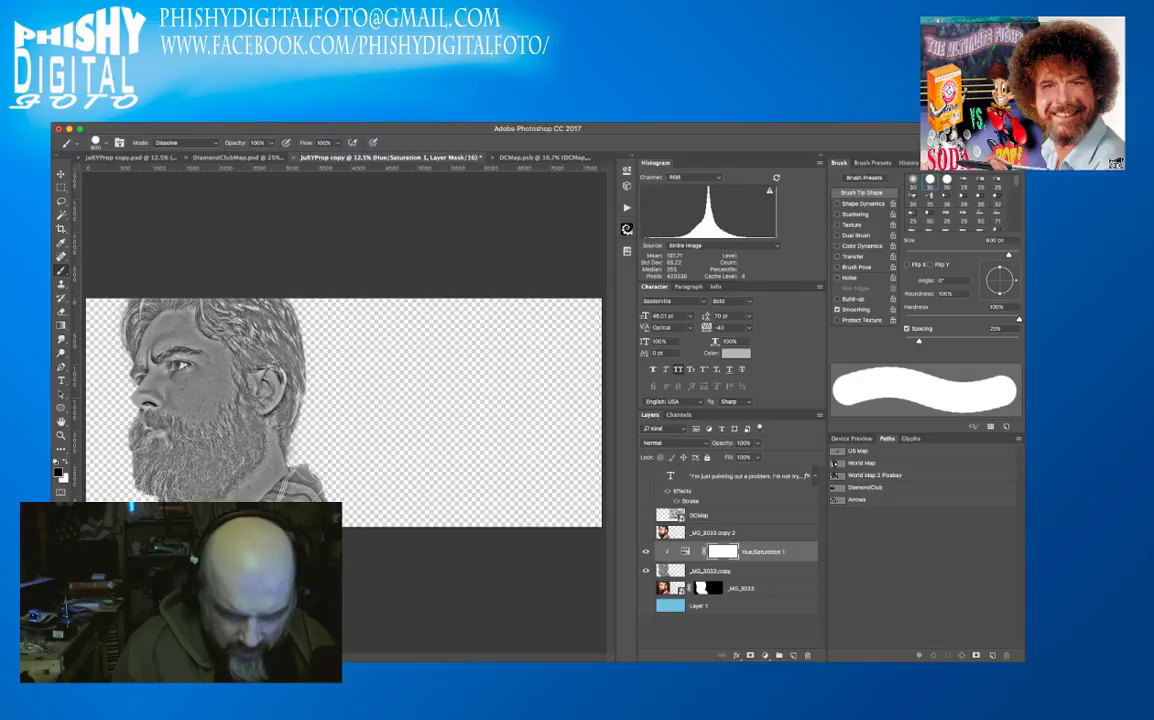
left_click(740, 570)
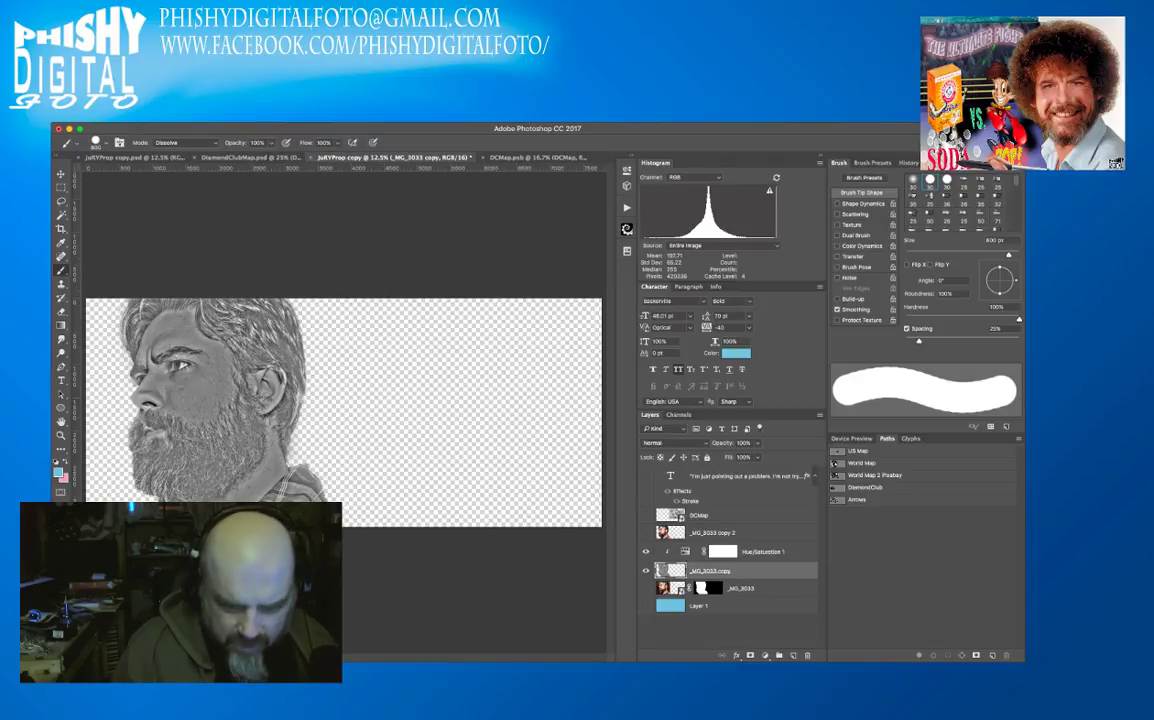
left_click(646, 588)
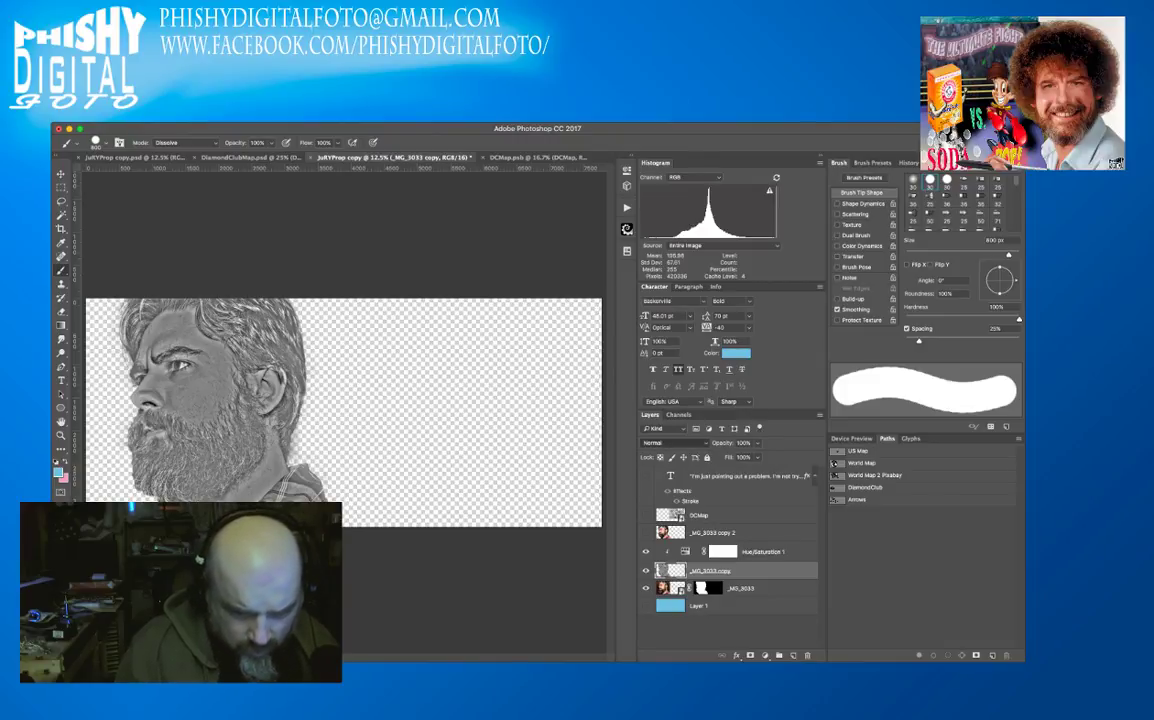
key("shift+alt+o")
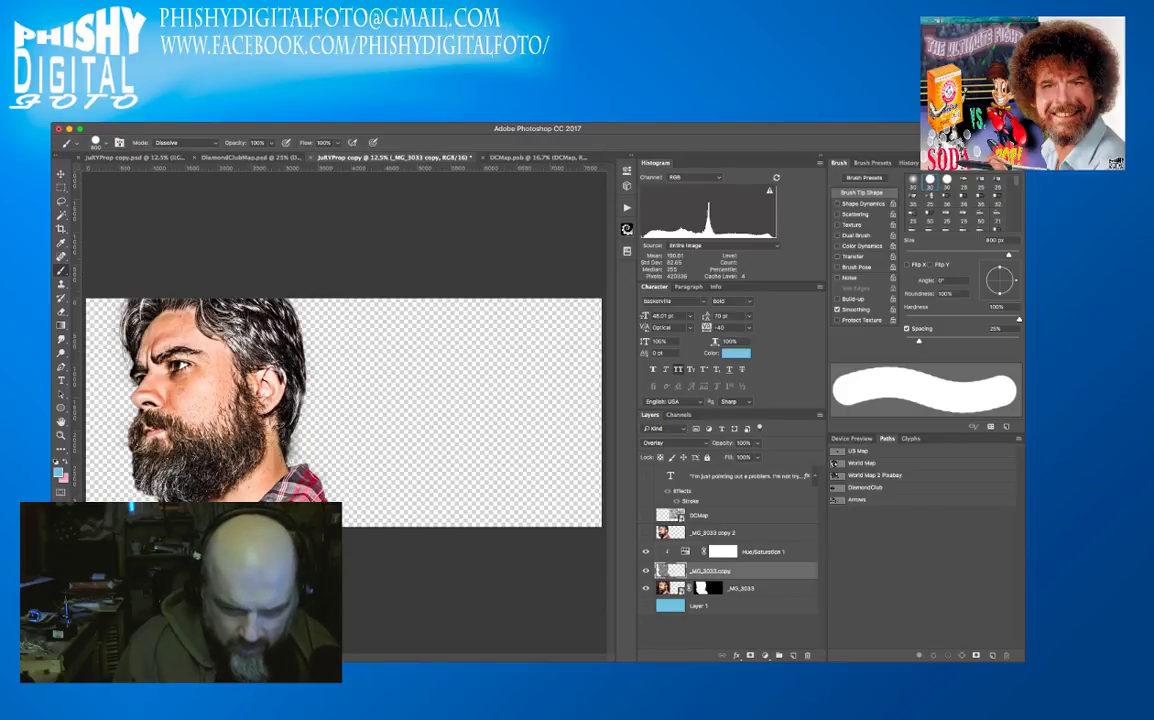
- Group the high-pass copy with its Hue/Saturation adjustment and expand the group to show its layers
key("alt+bracketright")
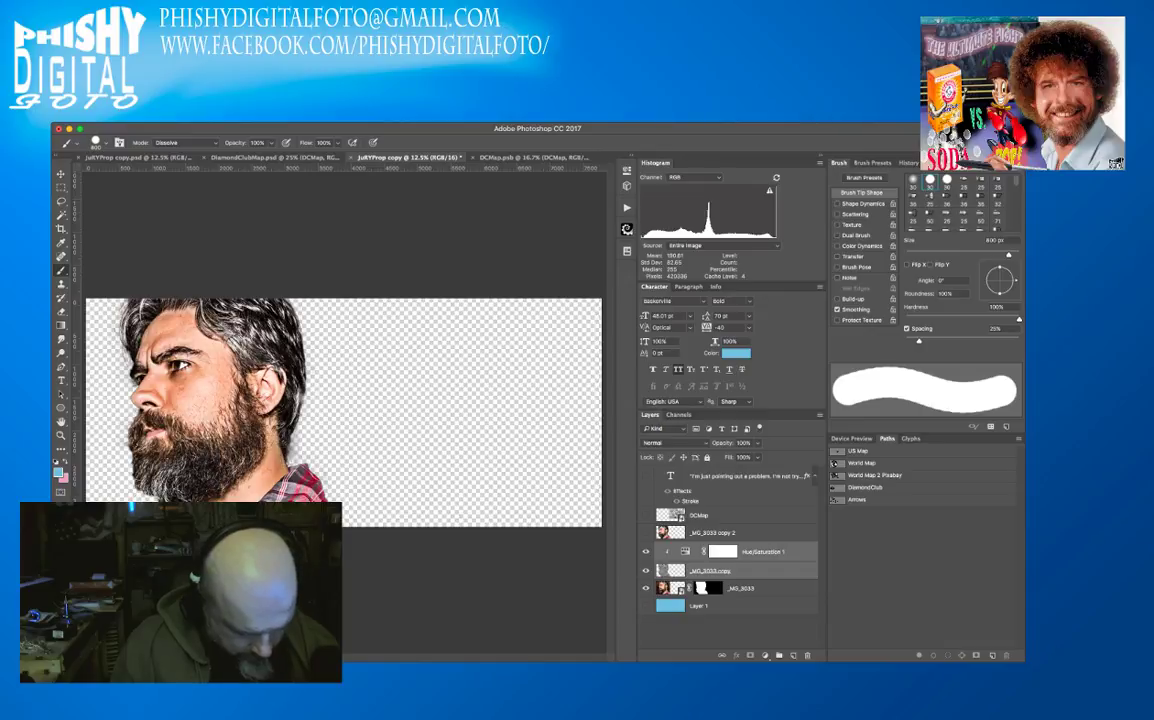
key("super+g")
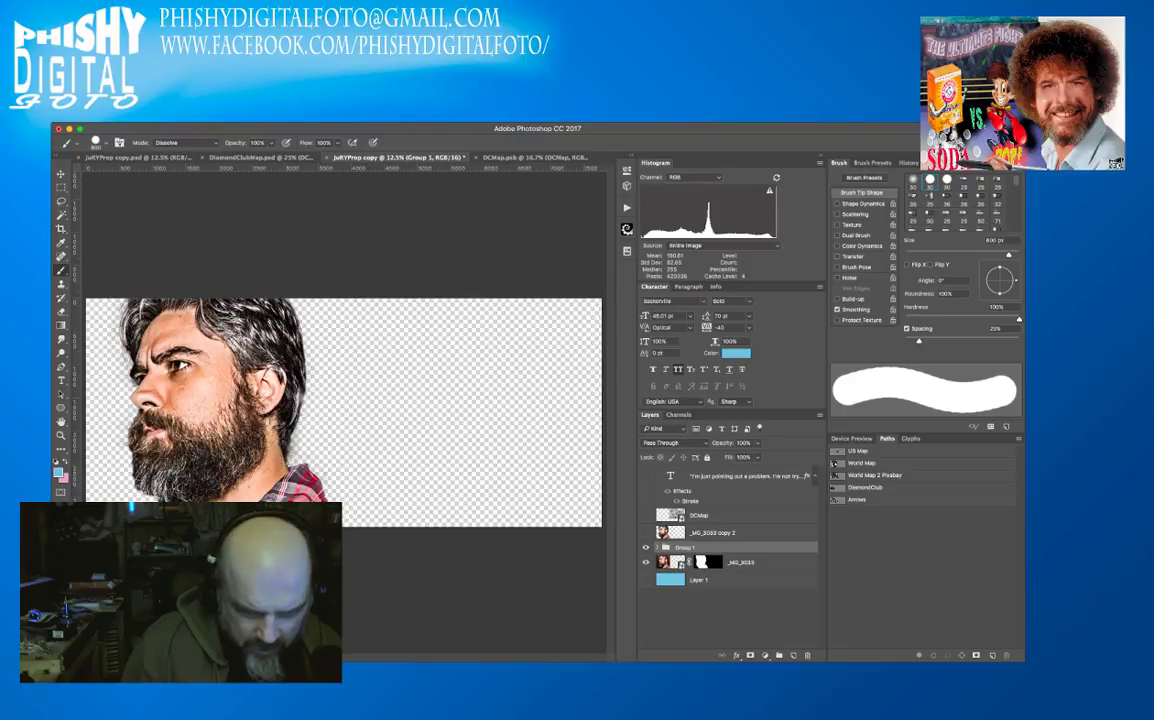
left_click(657, 547)
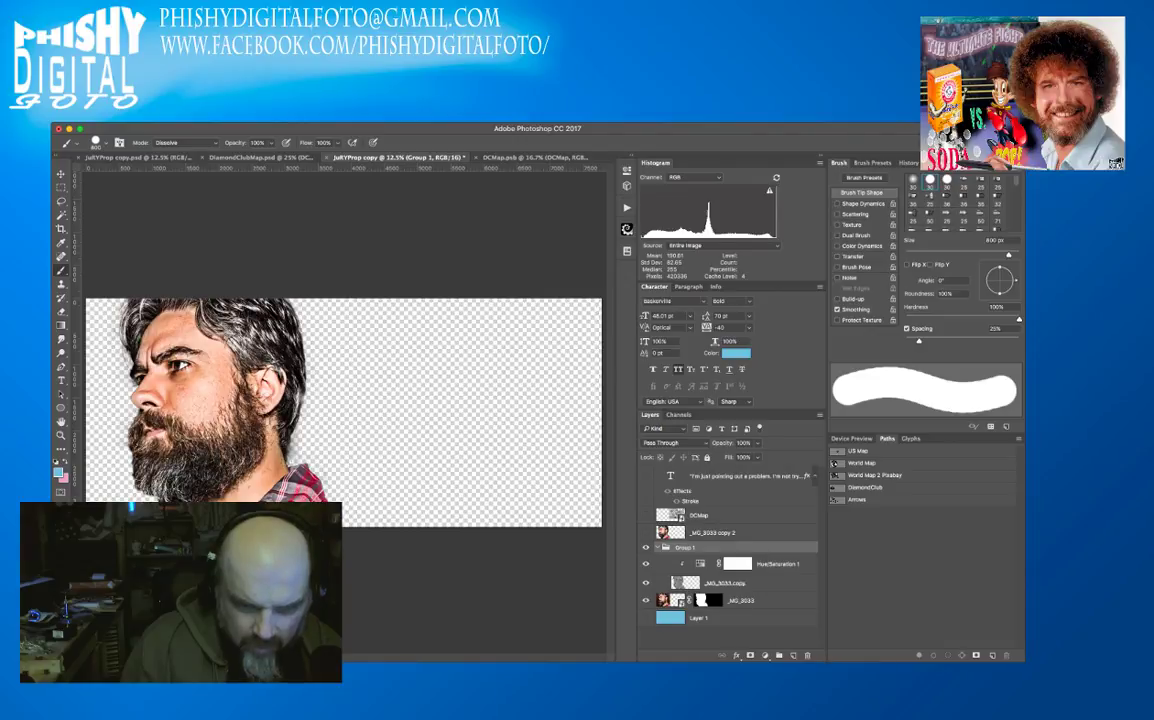
- Set the grouped high-pass copy to Vivid Light blending, then collapse and hide the group
left_click(725, 582)
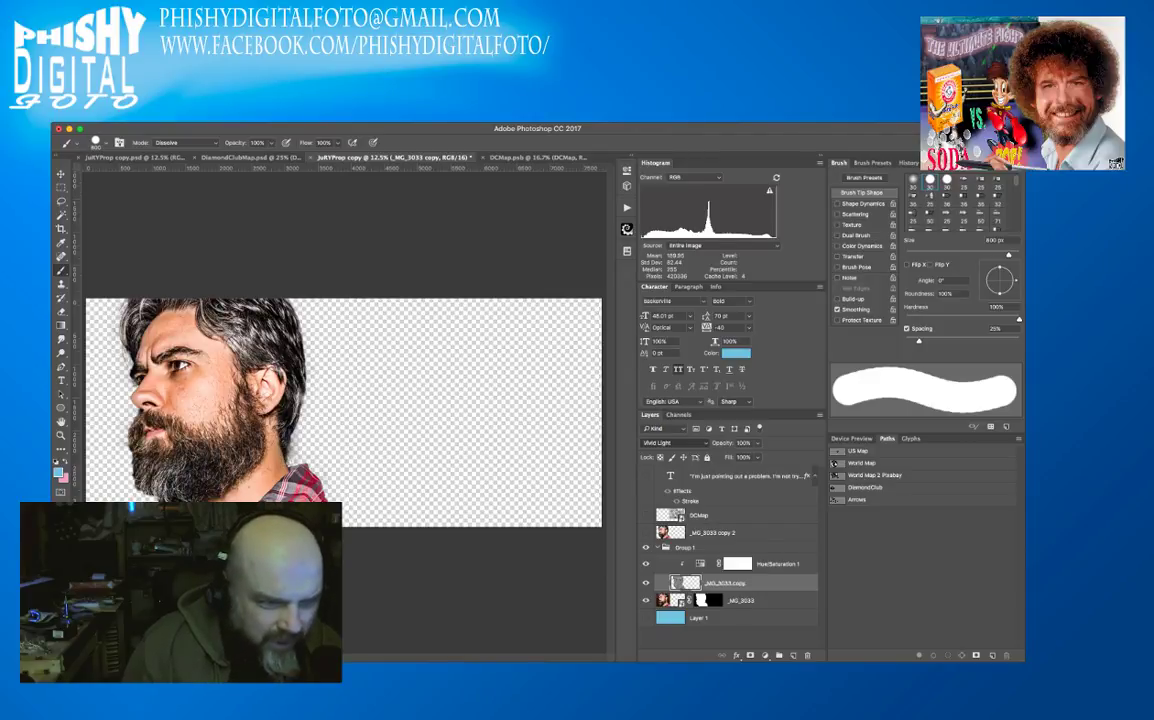
left_click(646, 582)
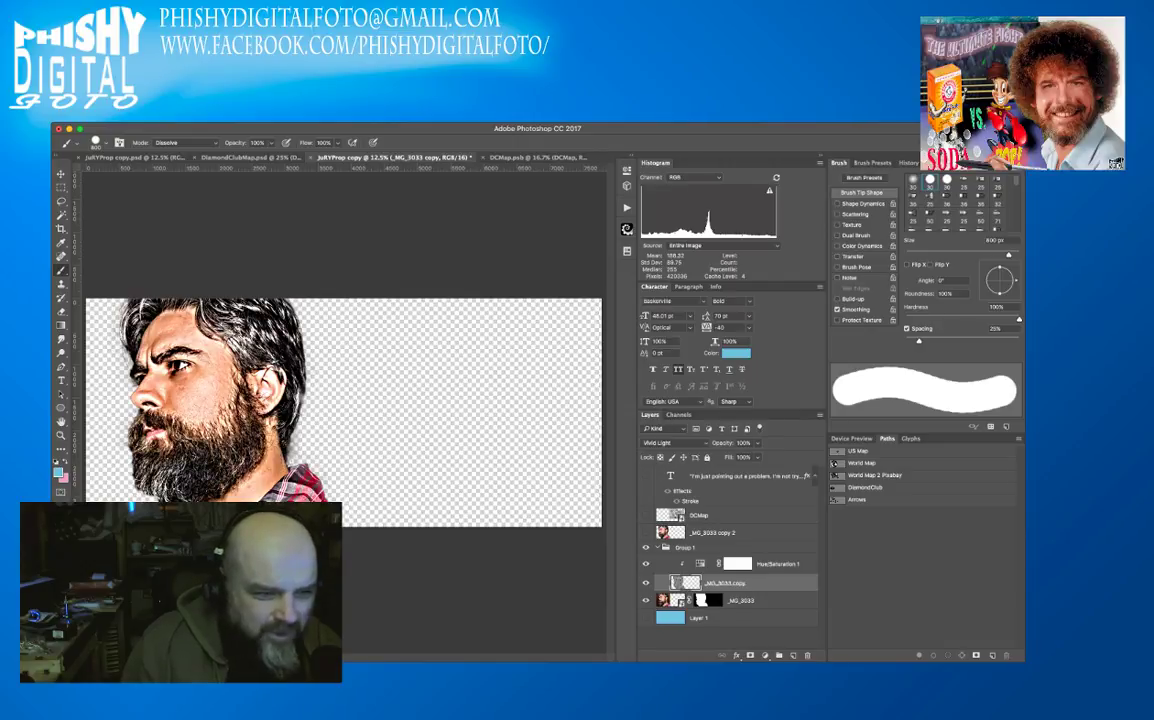
left_click(657, 547)
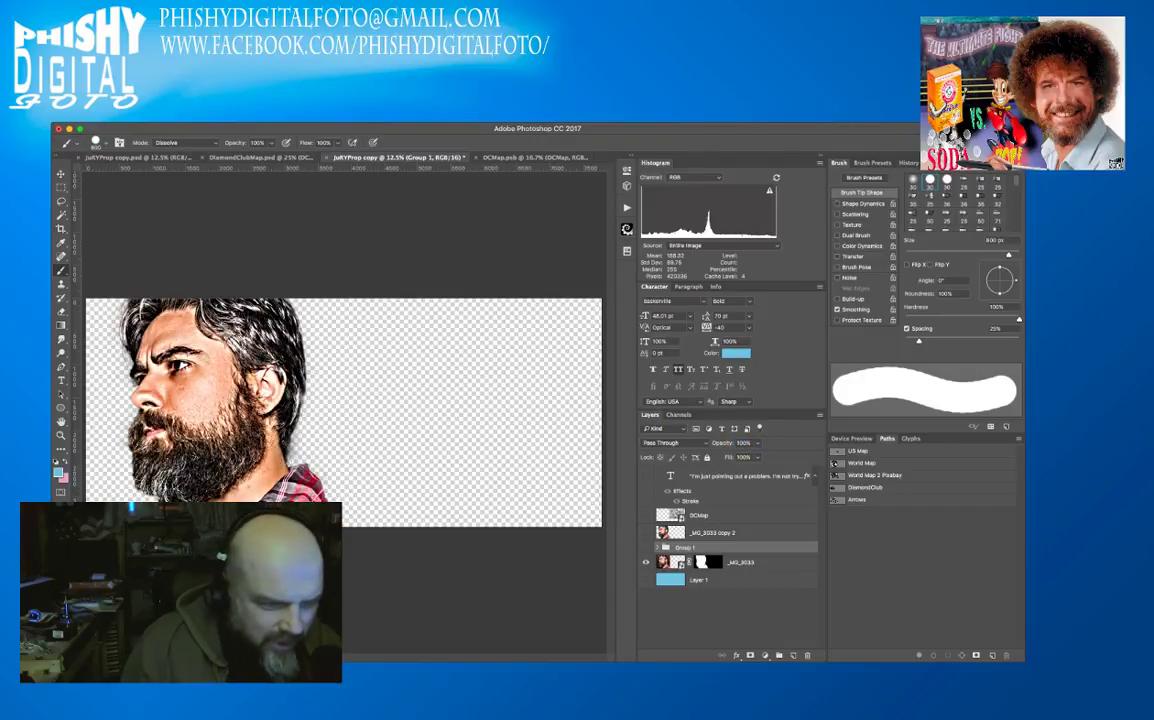
- Show the _MG_3033 copy 2 layer, duplicate it, and invert the duplicate's colors
key("ctrl+z")
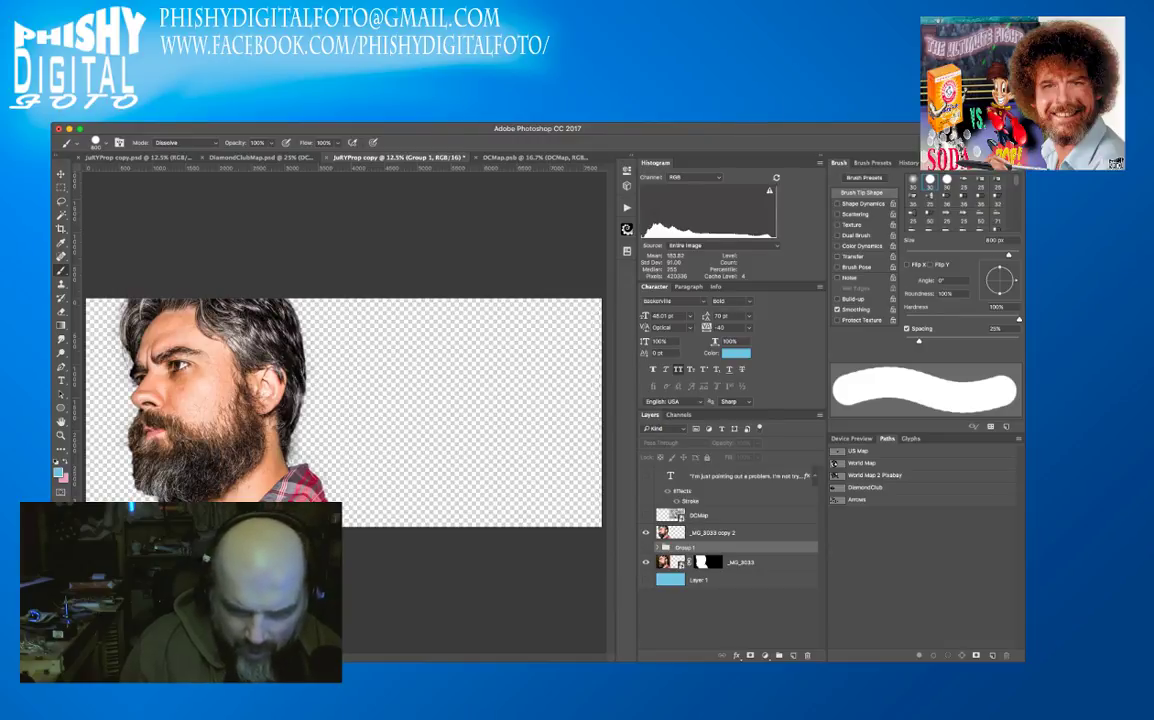
left_click(712, 532)
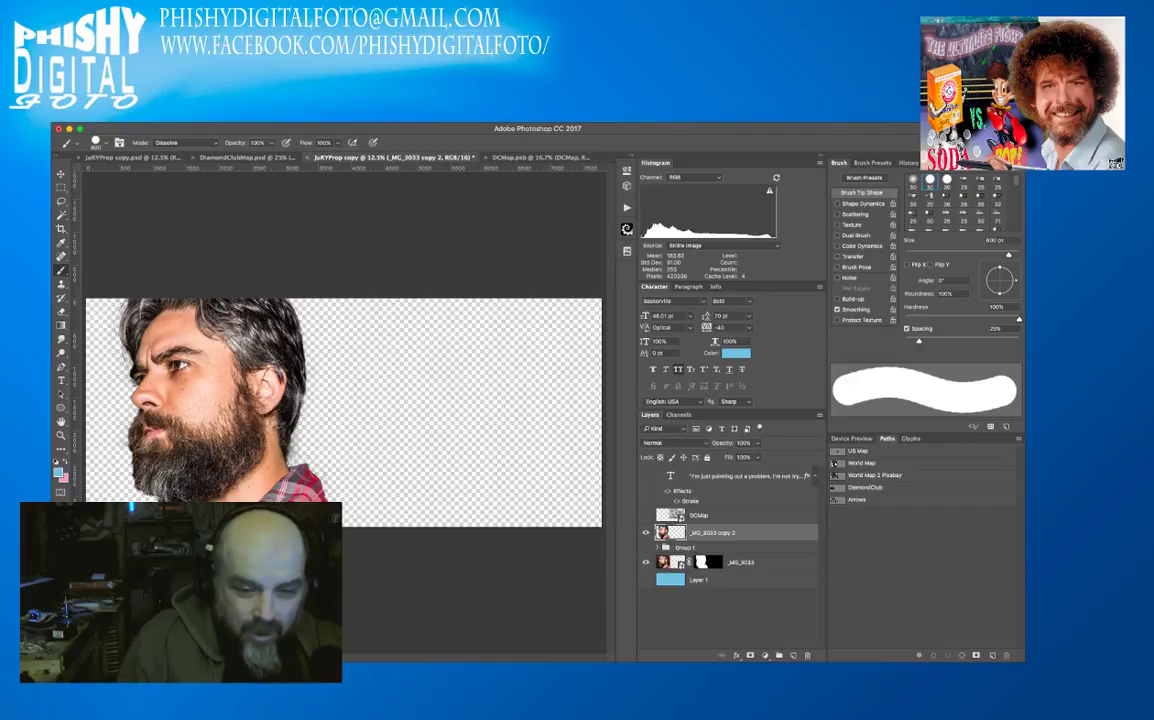
key("ctrl+j")
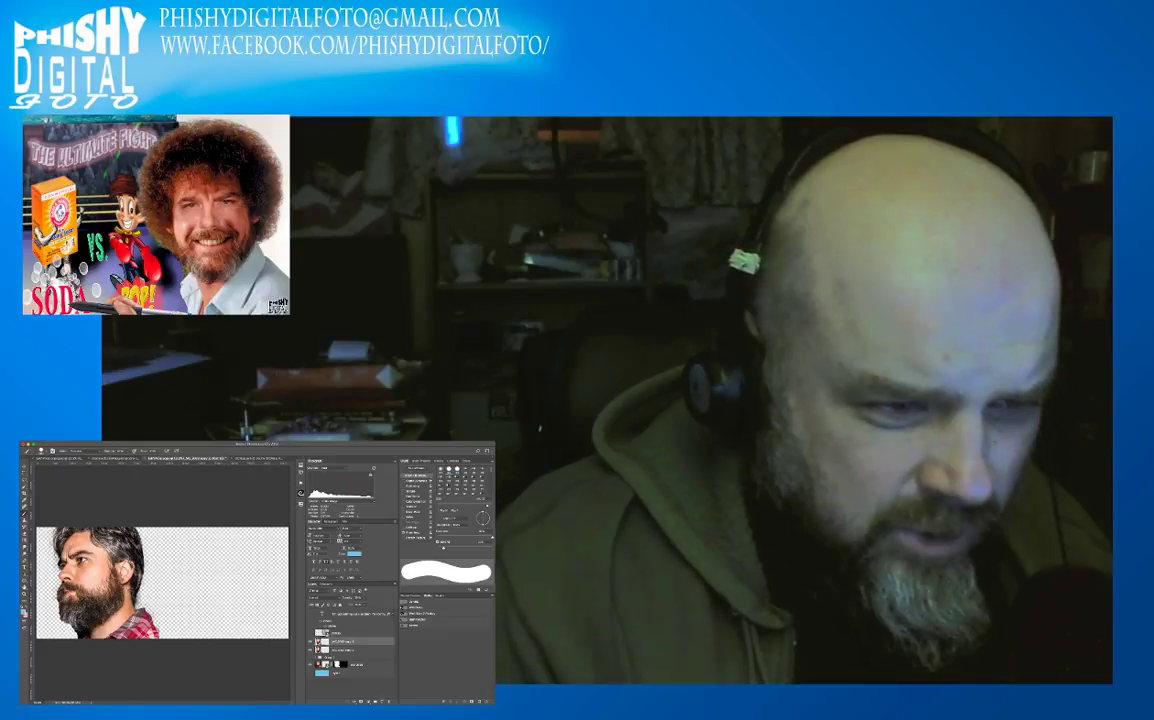
key("ctrl+i")
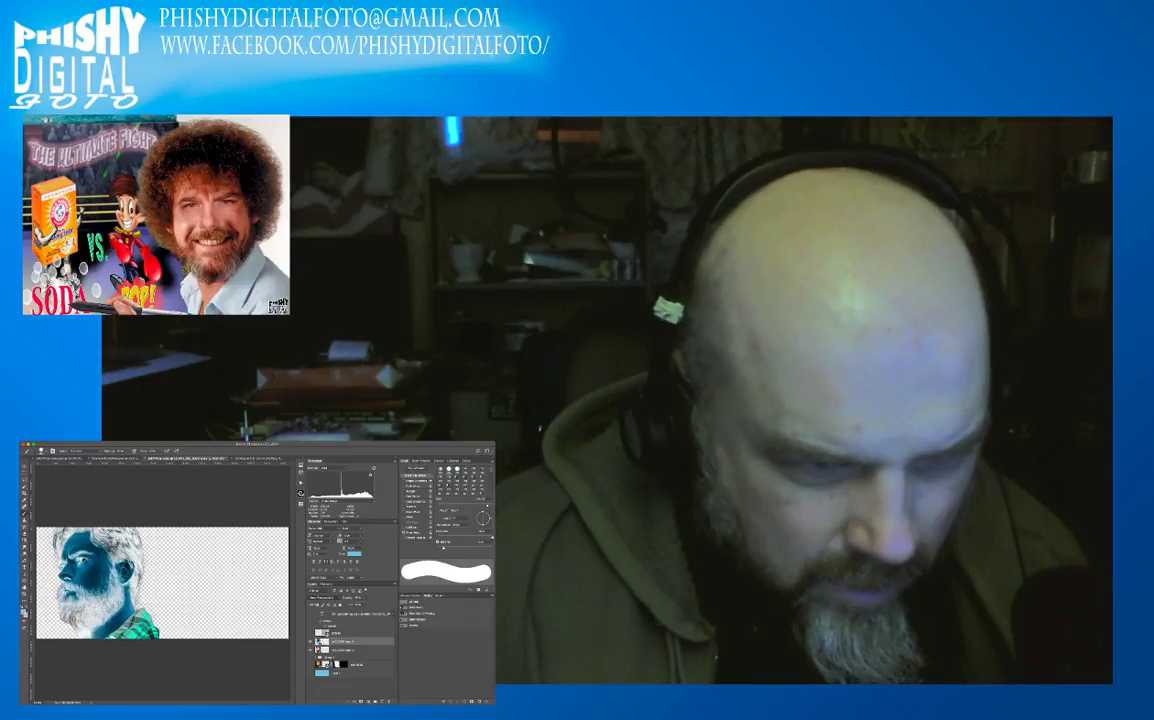
- Set the inverted portrait copy to Linear Dodge (Add) blending and blur it to create a pencil-sketch look
key("shift+alt+w")
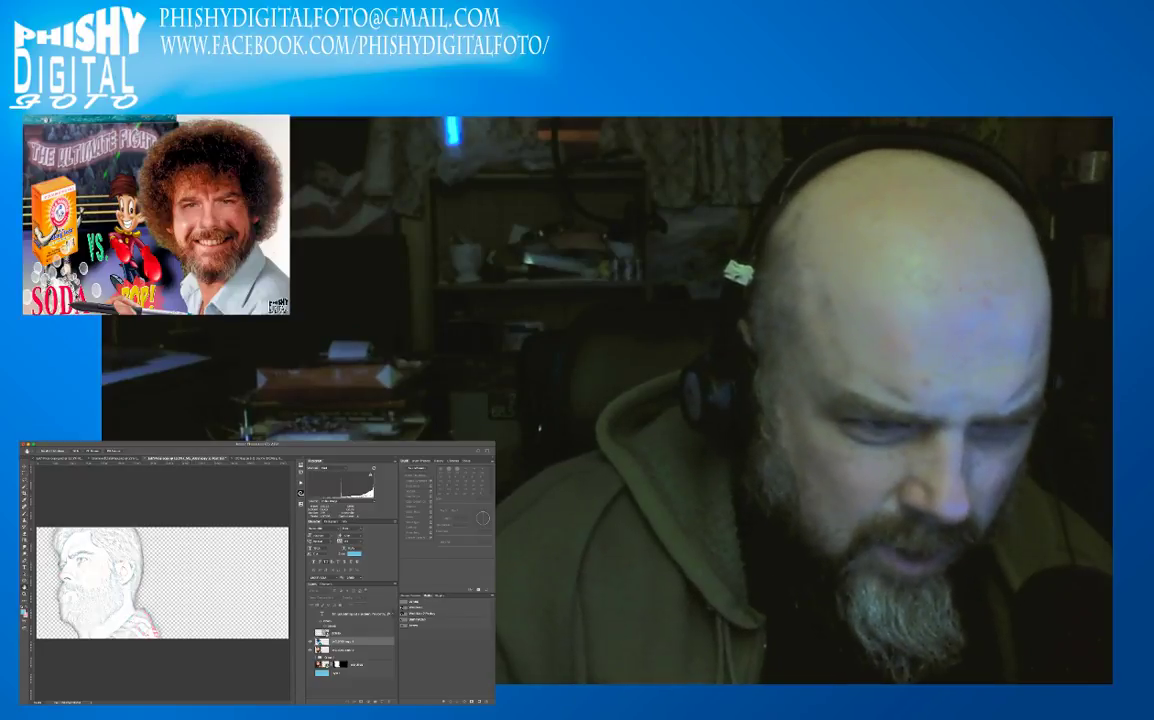
key("super+z")
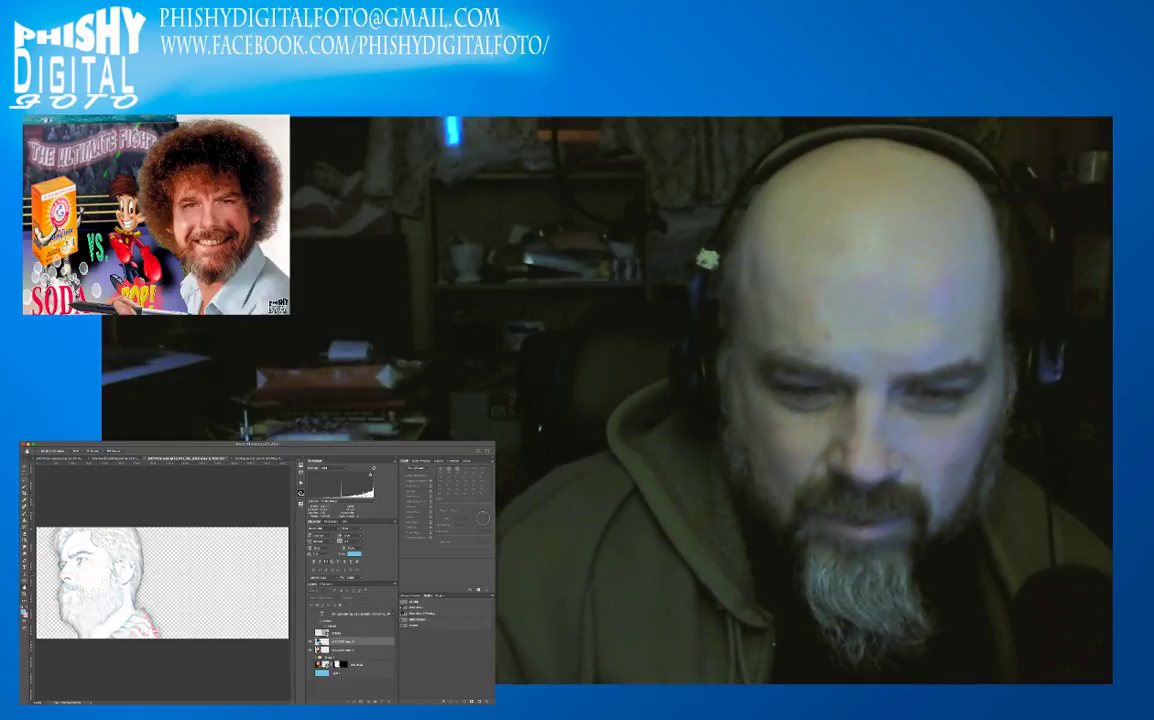
key("b")
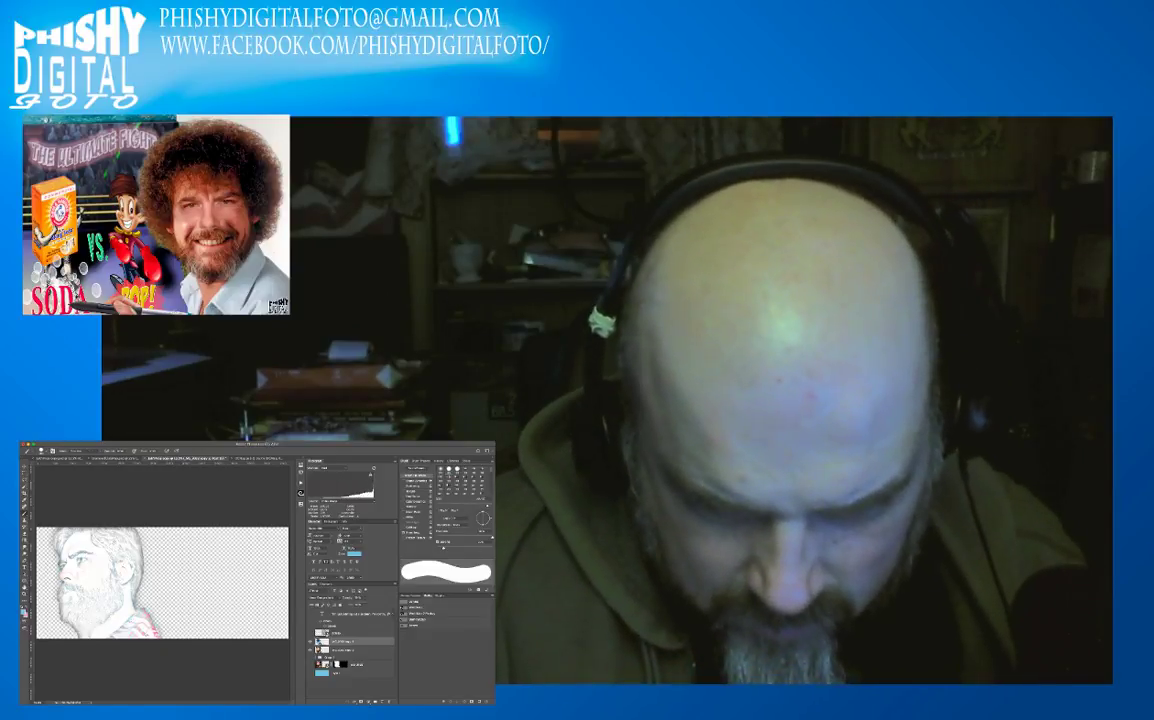
- Copy the group's Hue/Saturation adjustment above the inverted portrait copy and clip it to that layer
left_click(315, 657)
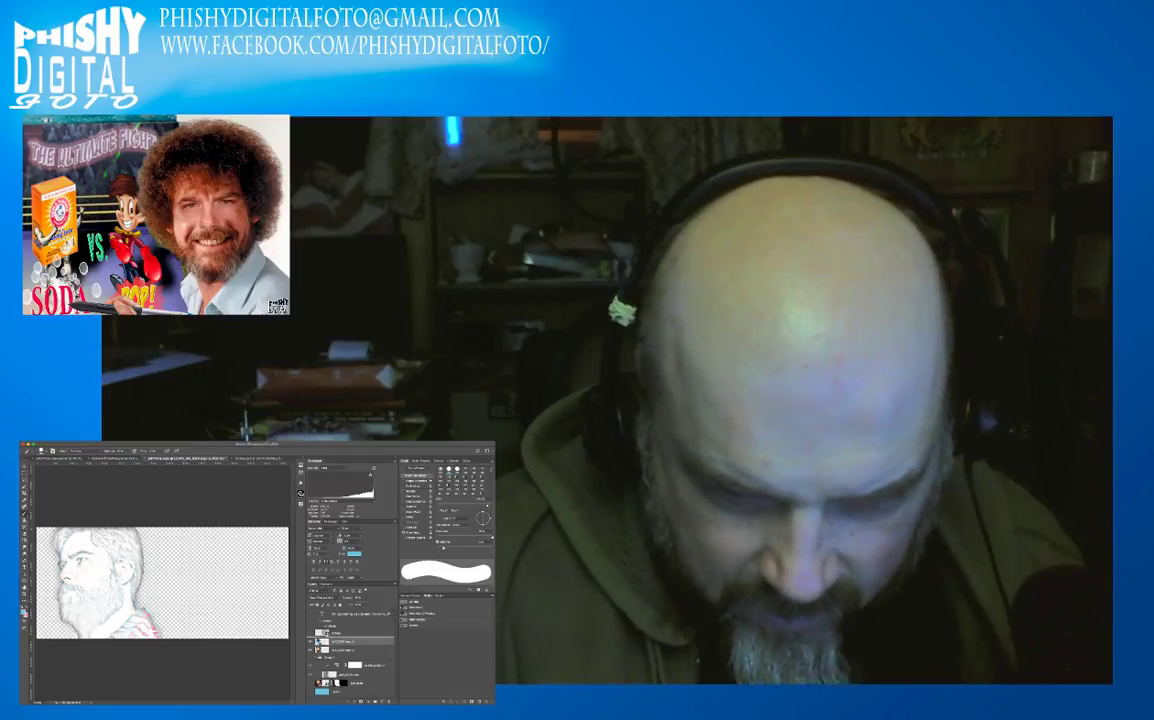
left_click_drag(372, 665, 362, 637)
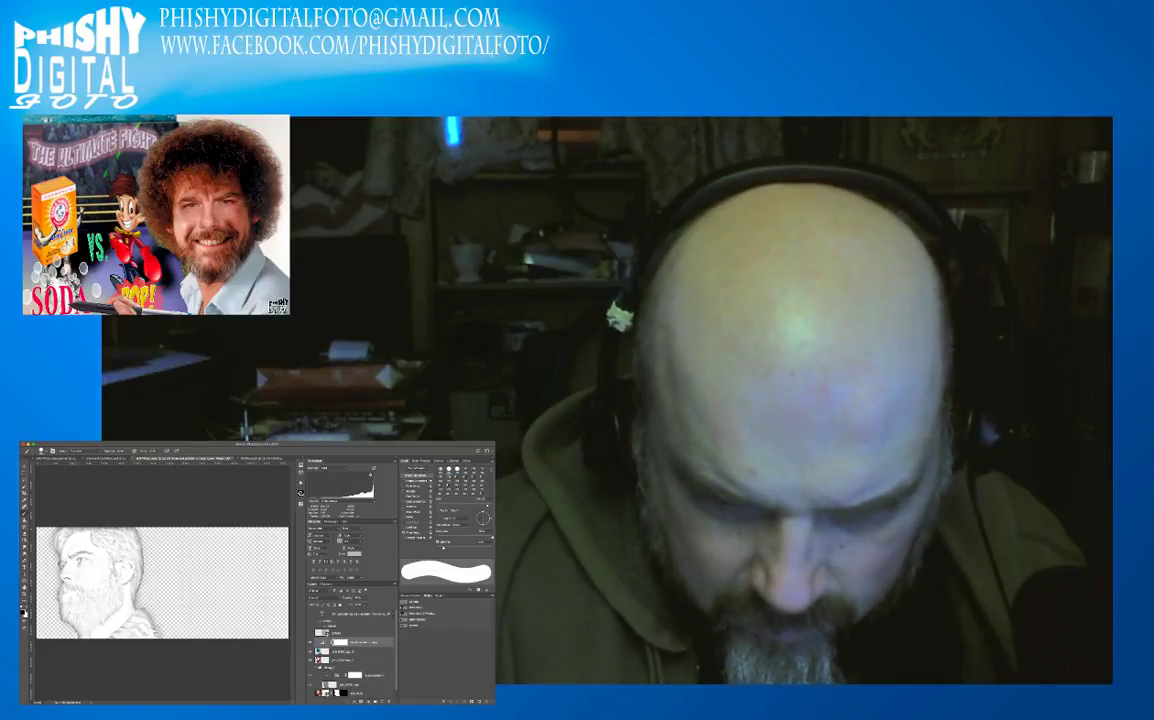
left_click(355, 667)
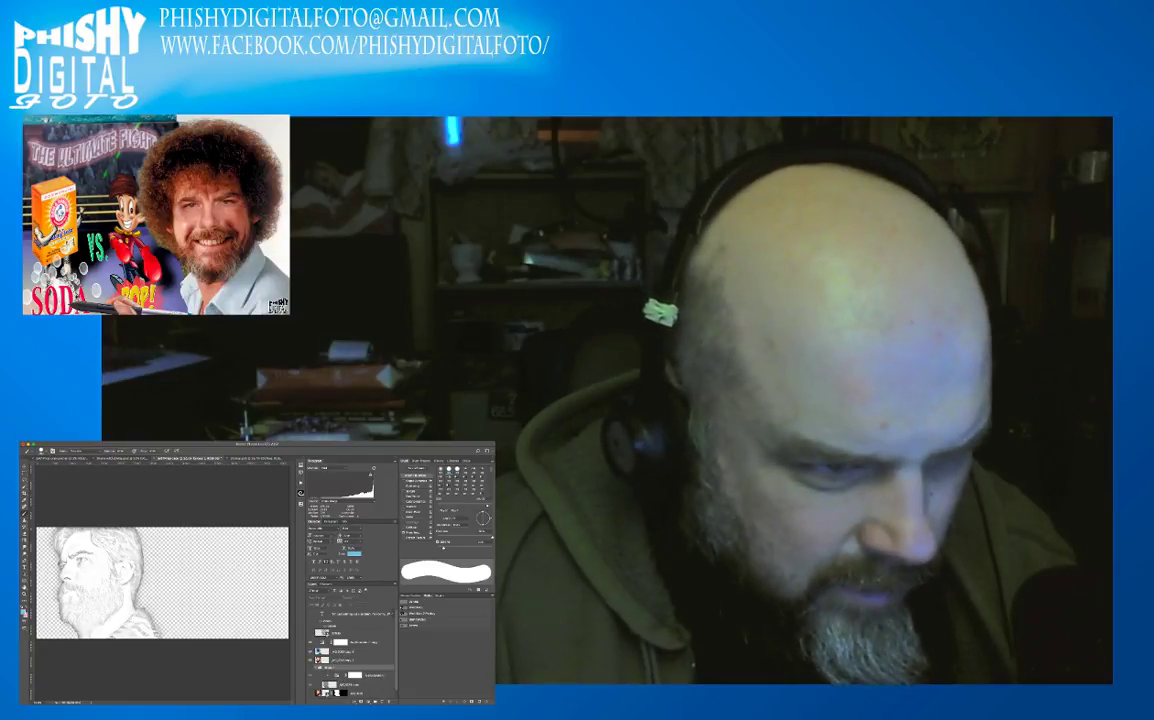
left_click(340, 647, "alt")
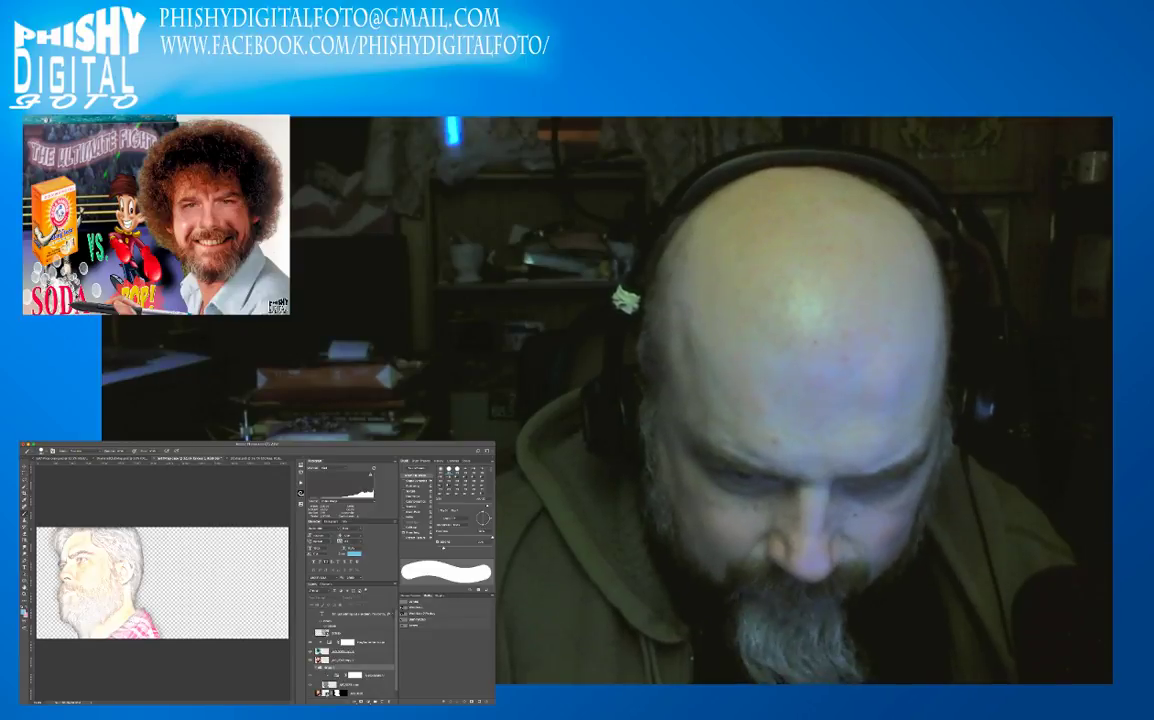
- Undo the last adjustment change, stamp the visible sketch onto a new layer above _MG_3033 copy 3, and hide the two source copies
key("super+z")
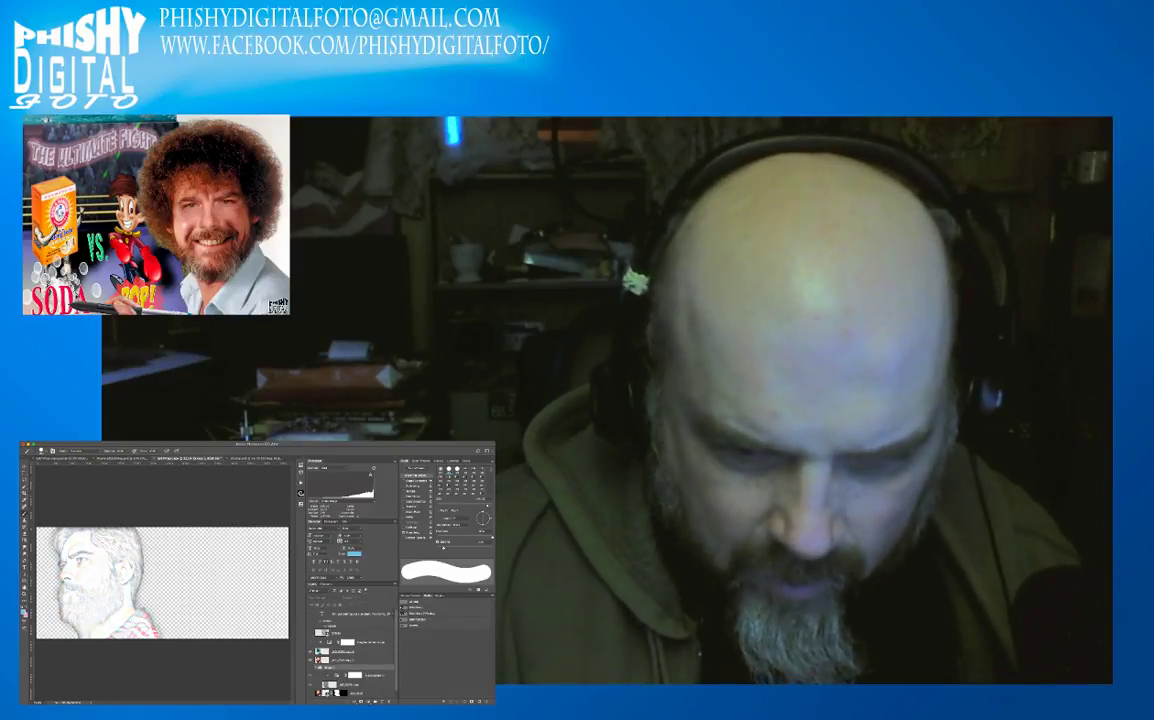
left_click(350, 651)
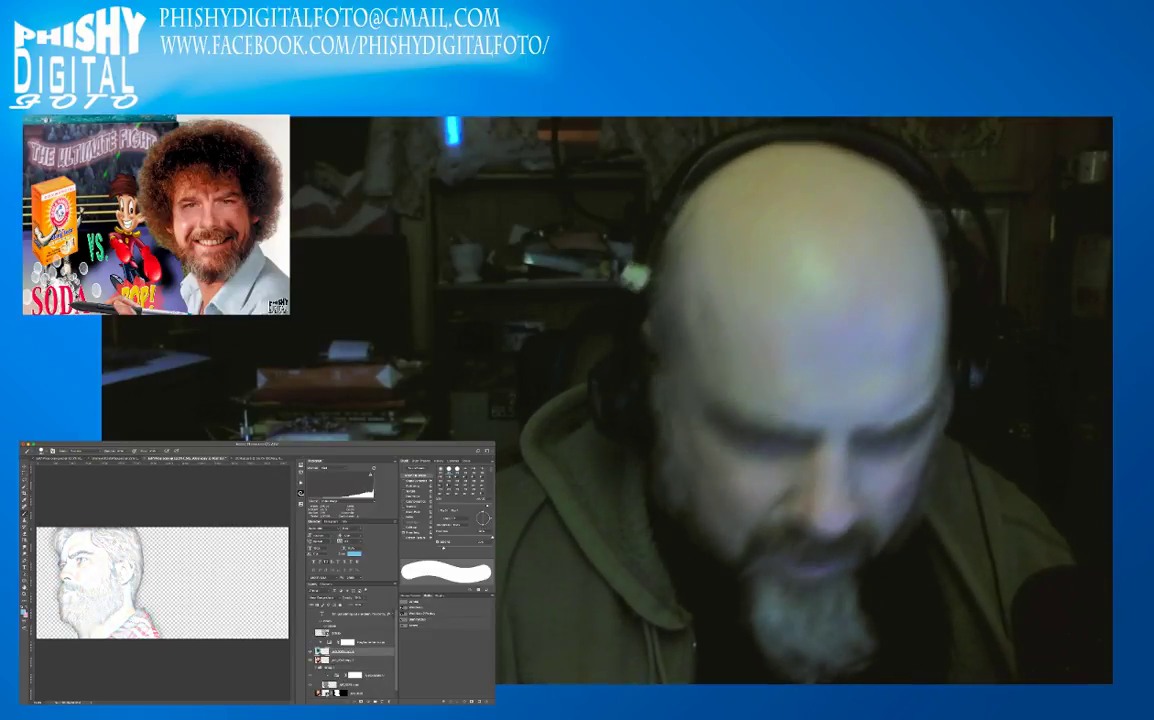
left_click(350, 660)
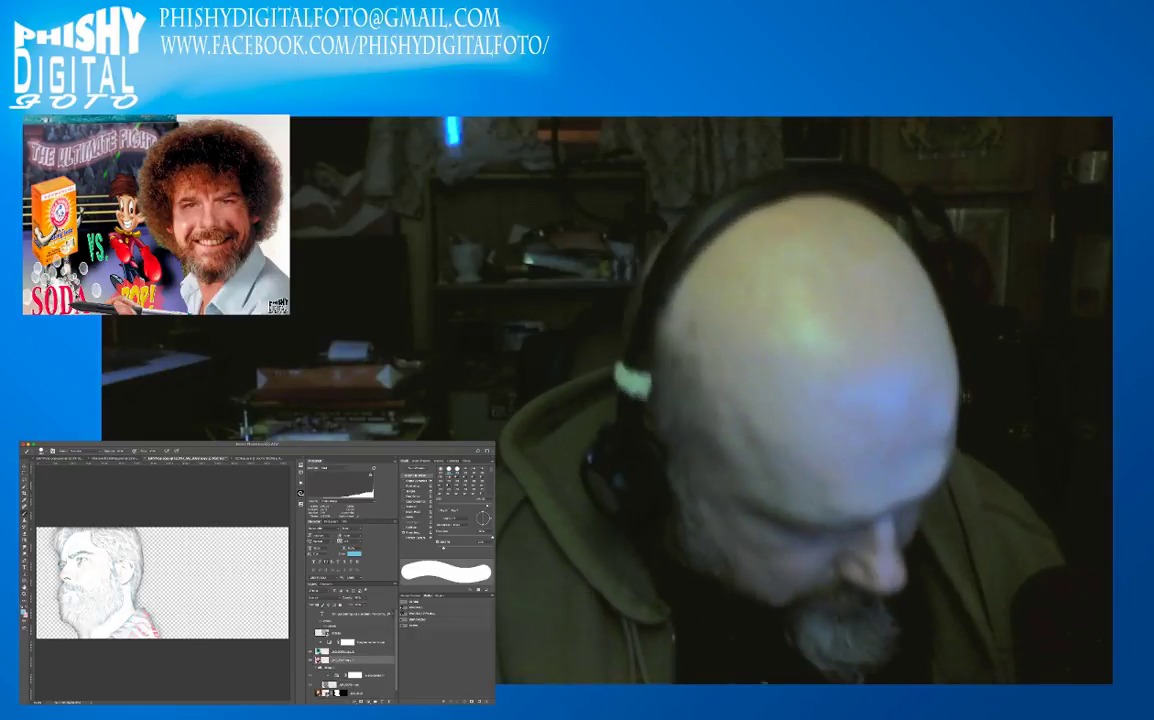
left_click(350, 651, "shift")
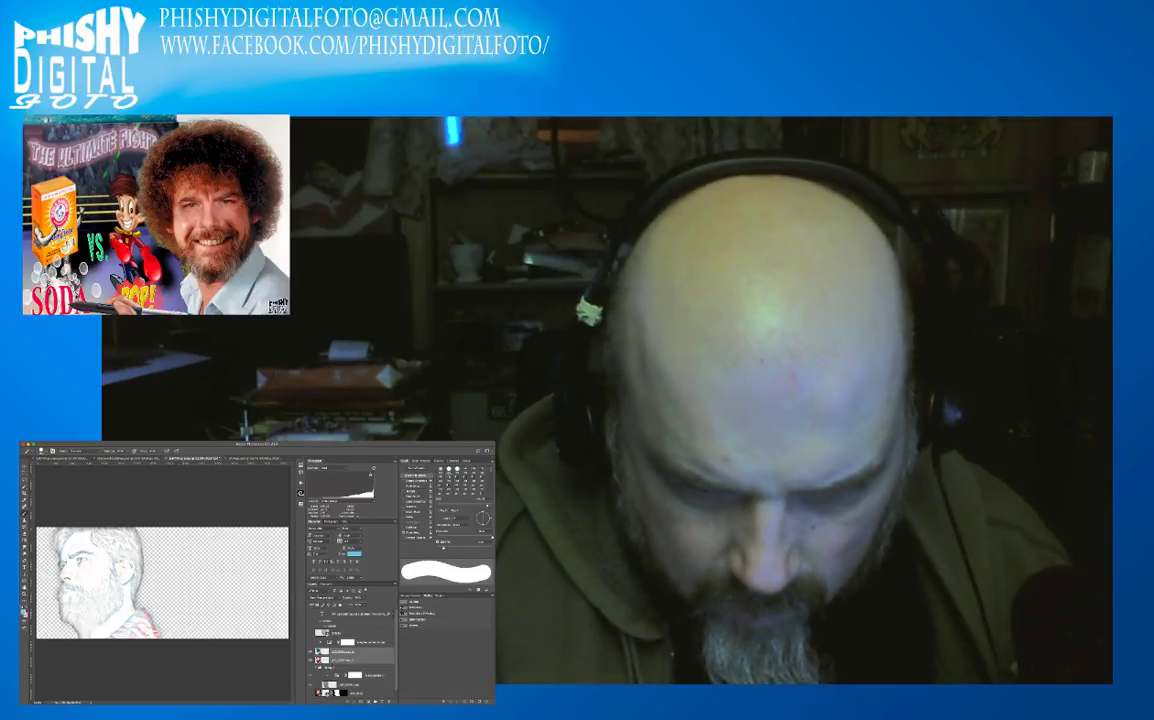
scroll(350, 655, "down", 1)
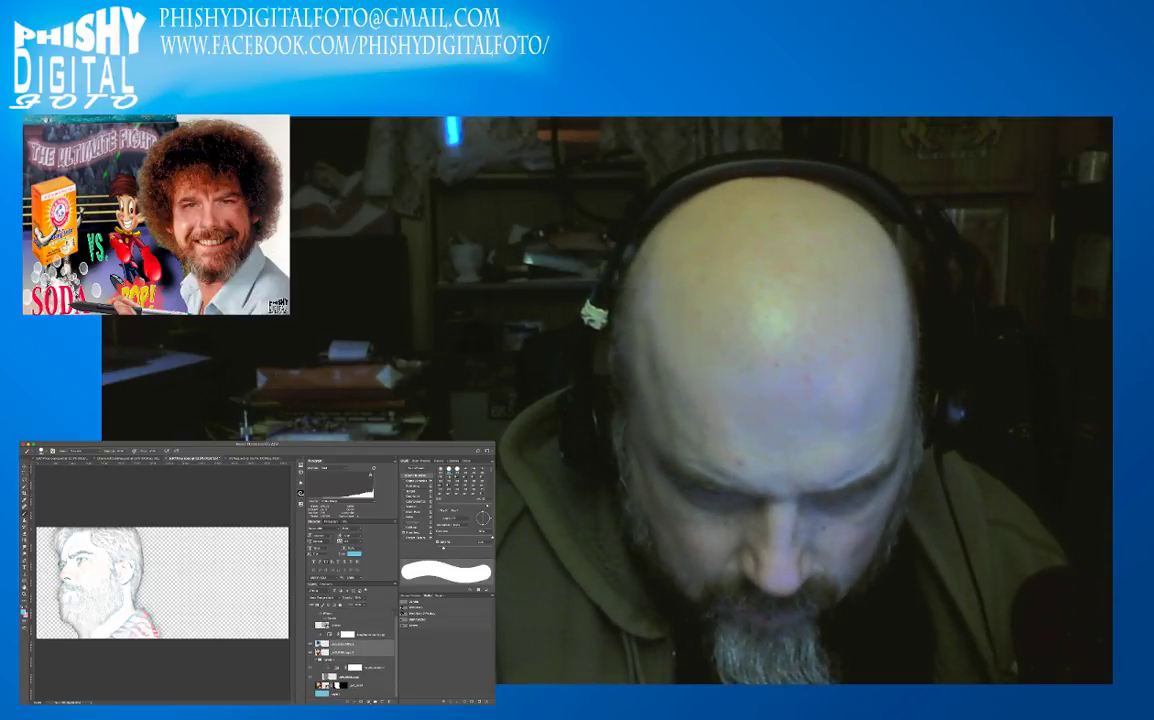
scroll(350, 655, "up", 1)
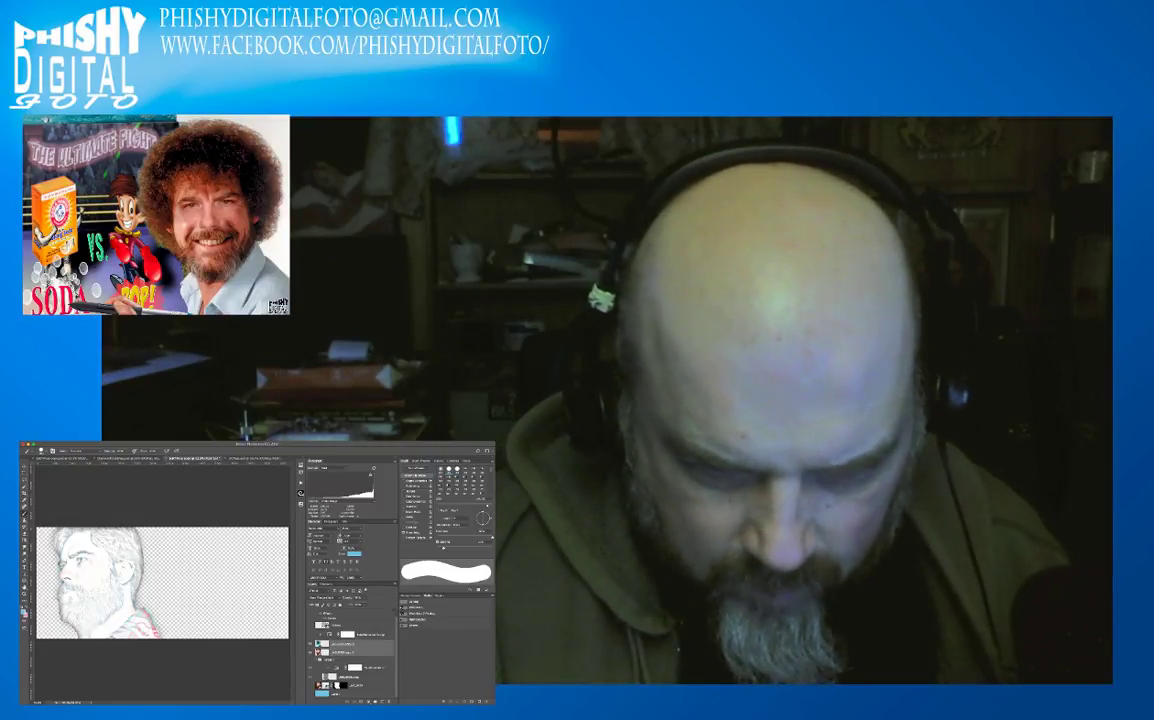
key("super+shift+alt+e")
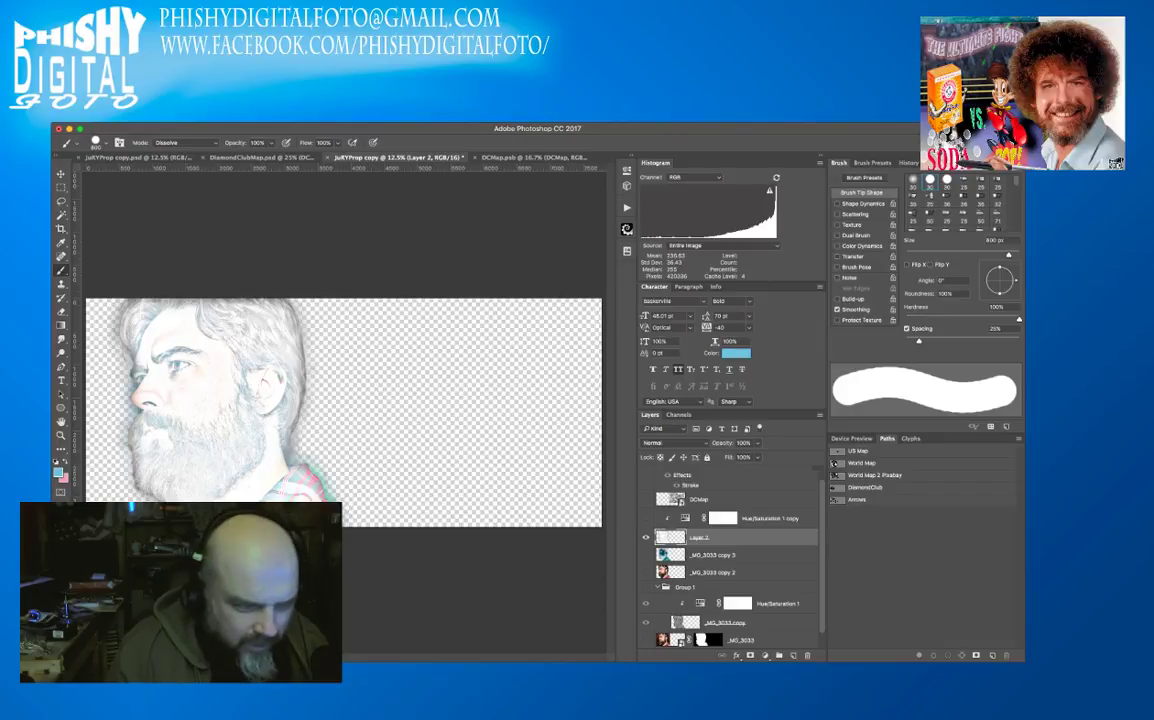
left_click(646, 537, "alt")
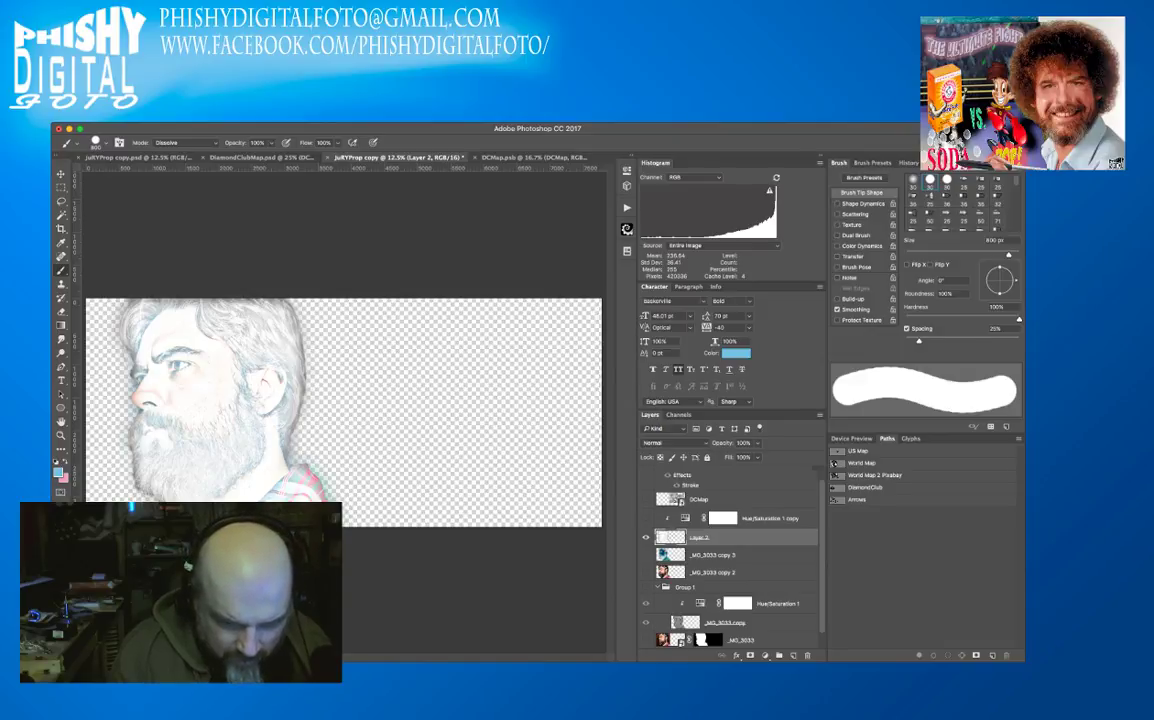
- Show the Hue/Saturation 1 copy adjustment and clip it to the stamped sketch layer
left_click(646, 518)
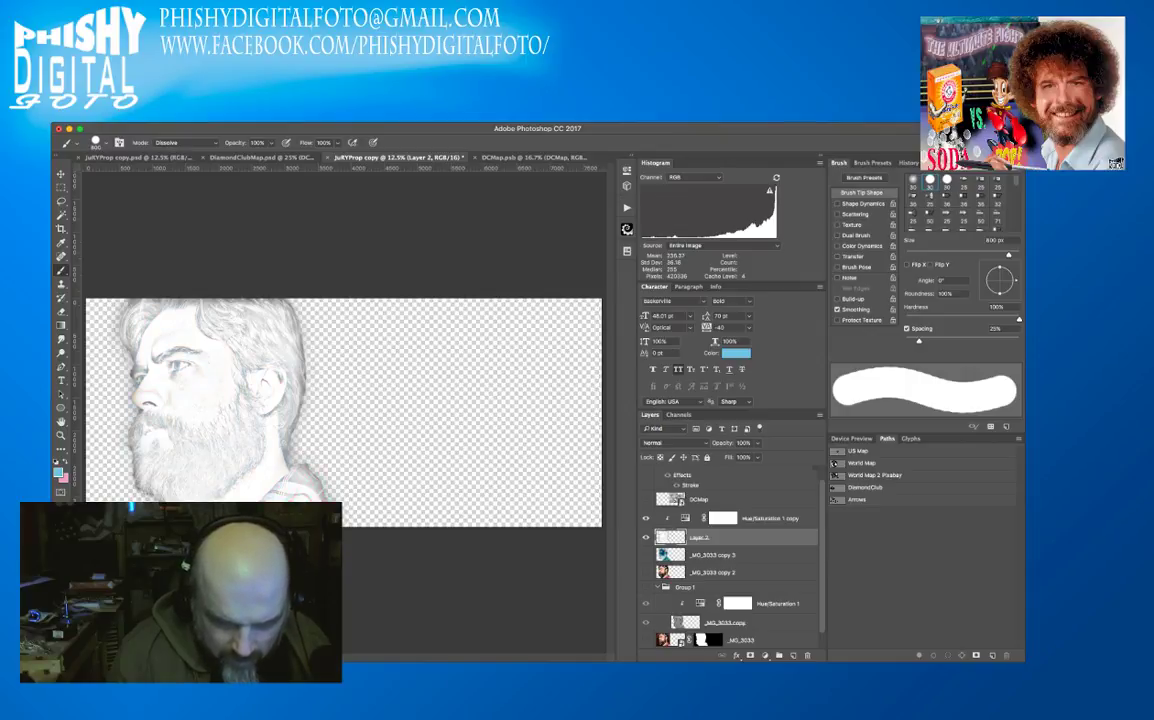
key("super+z")
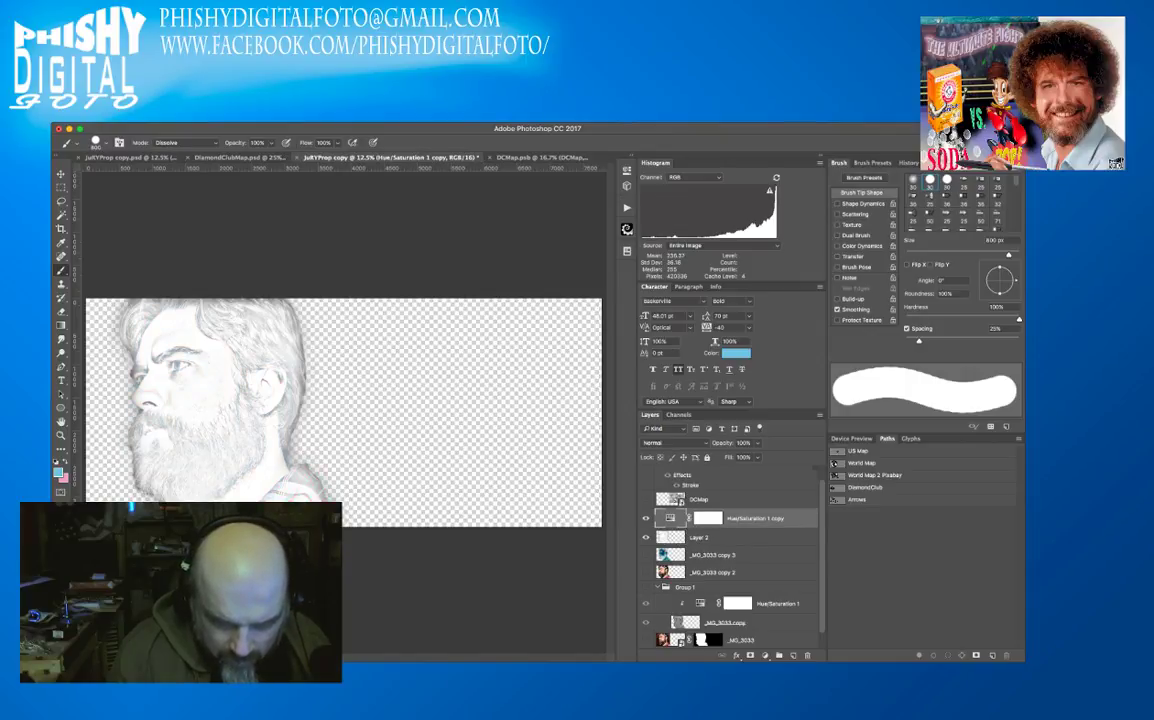
key("super+alt+g")
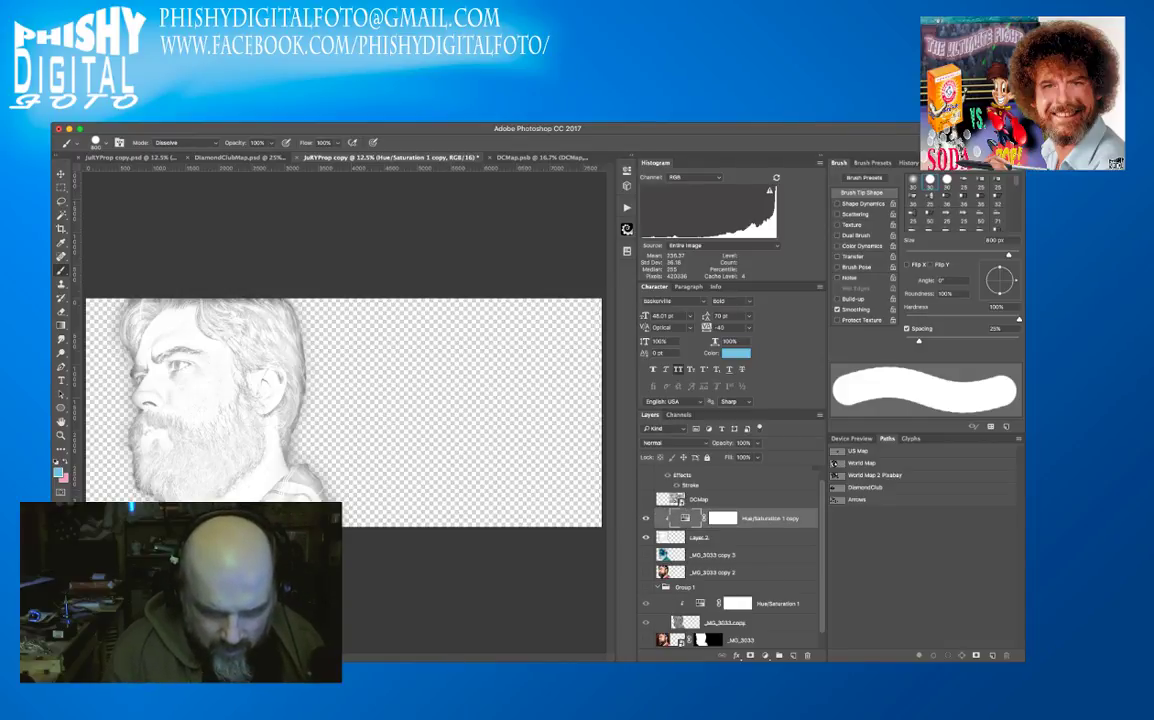
- Set the stamped sketch layer to Soft Light blending at 100% opacity over the _MG_3033 portrait, toggling its visibility to compare
left_click(740, 537)
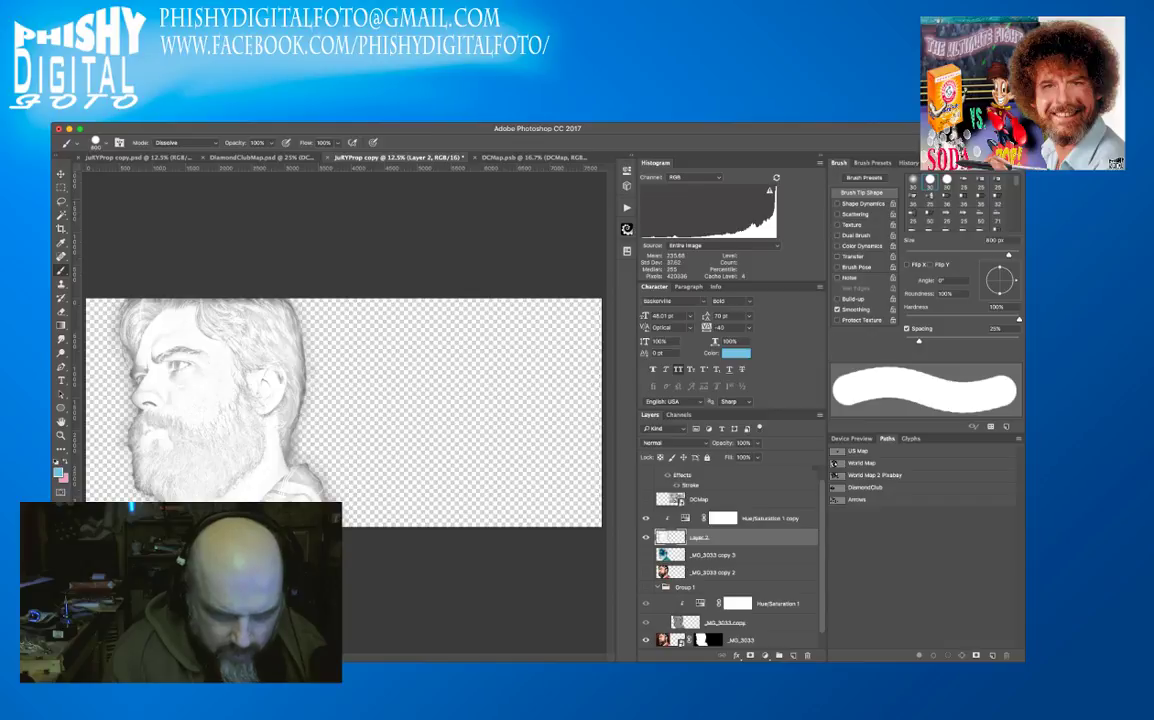
left_click(646, 537)
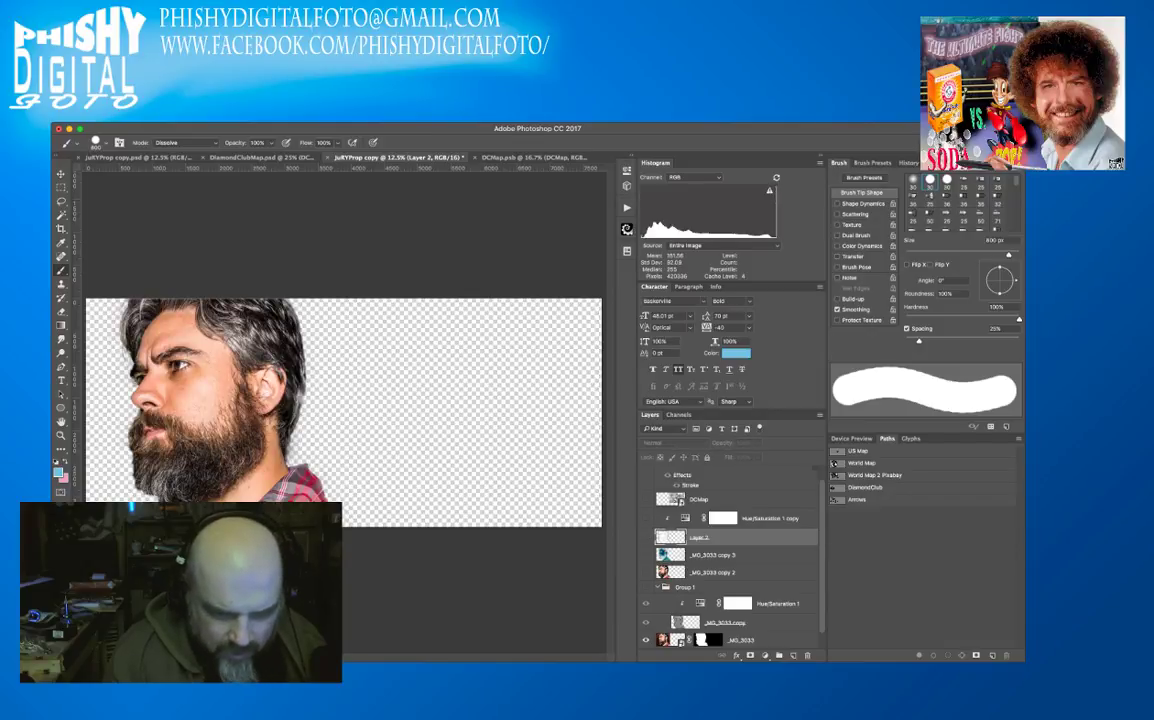
key("super+comma")
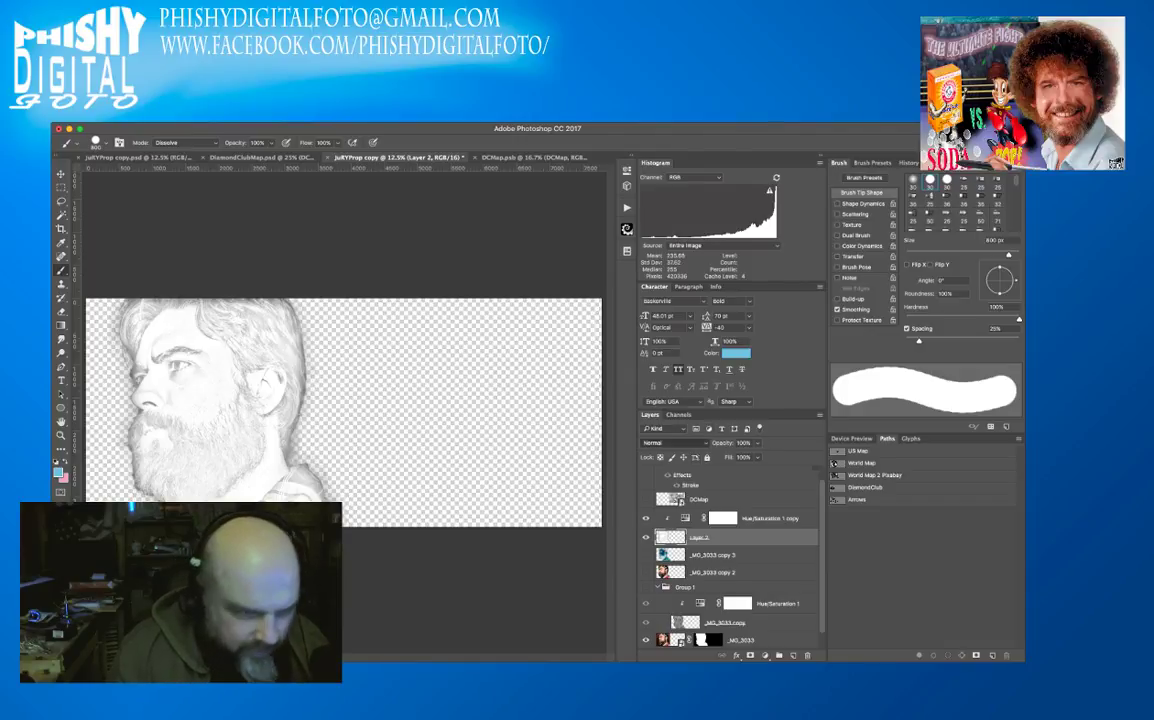
key("alt+shift+f")
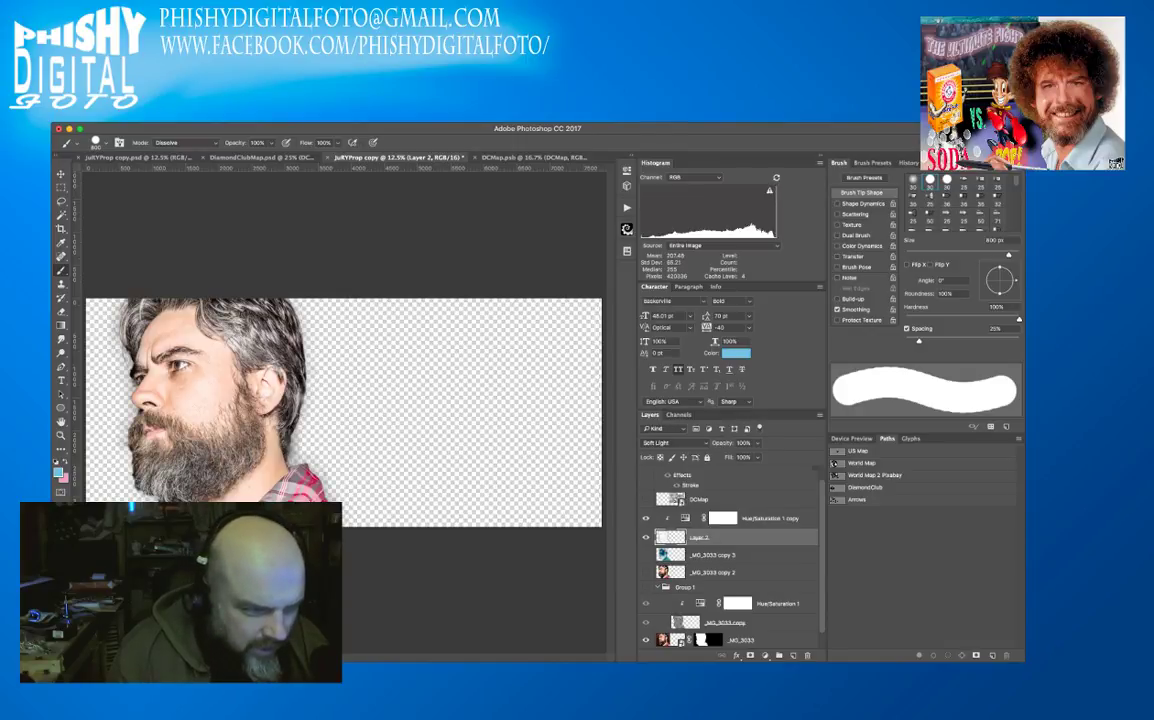
key("super+comma")
key("alt+shift+f")
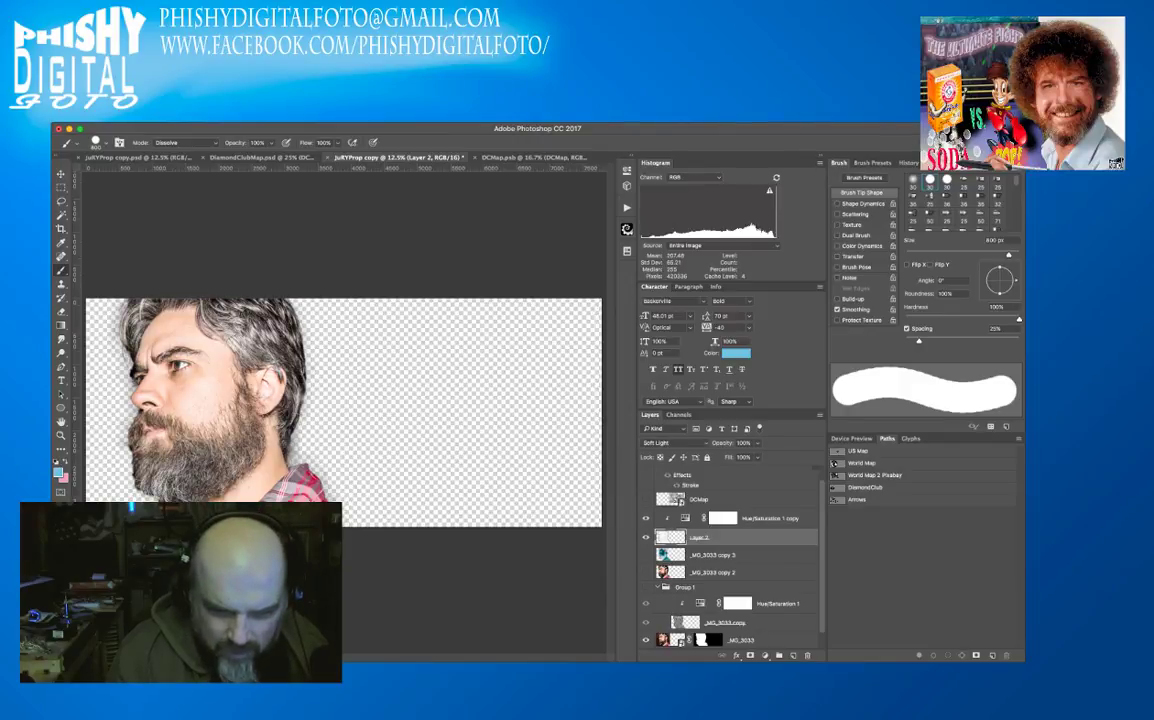
left_click_drag(724, 443, 697, 455)
key("0")
key("Return")
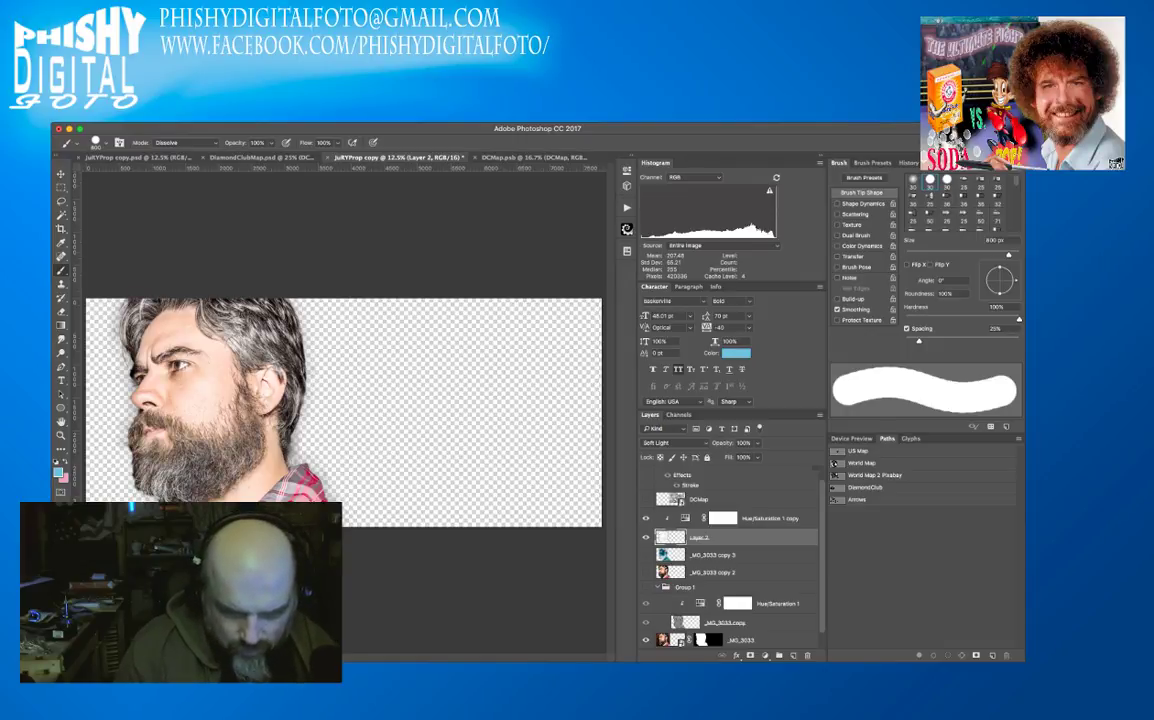
- Delete the Hue/Saturation 1 copy adjustment layer and hide the _MG_3033 portrait layer to isolate the sketch
left_click(722, 518)
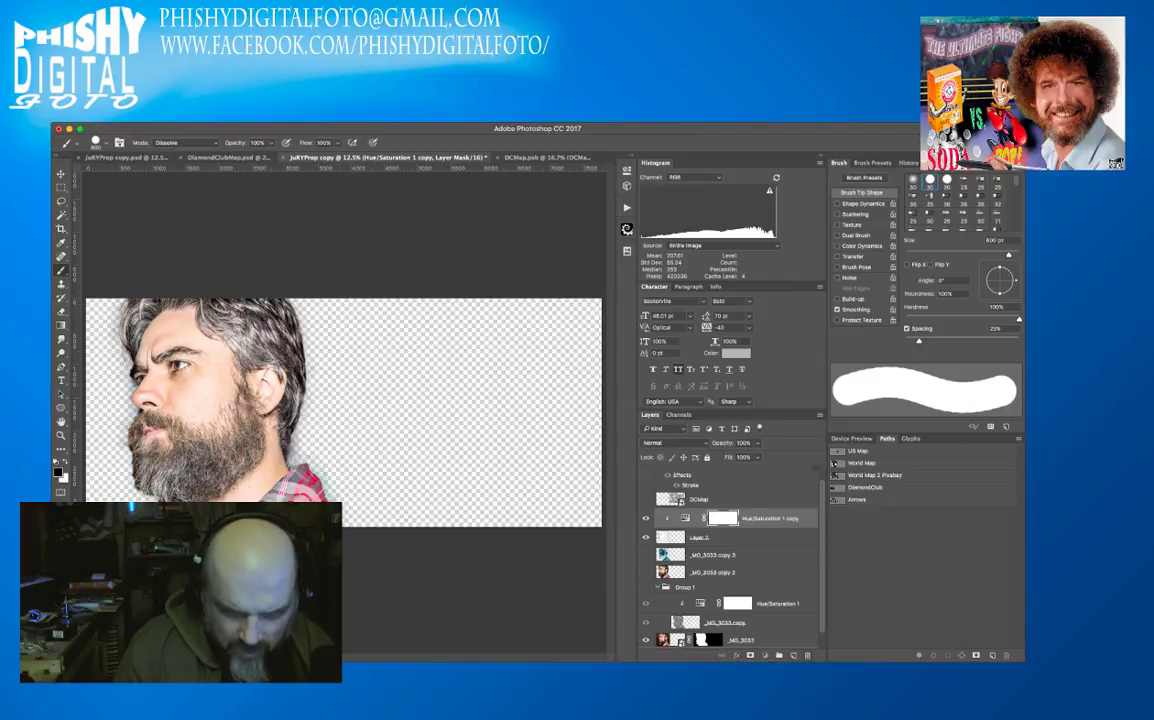
key("Delete")
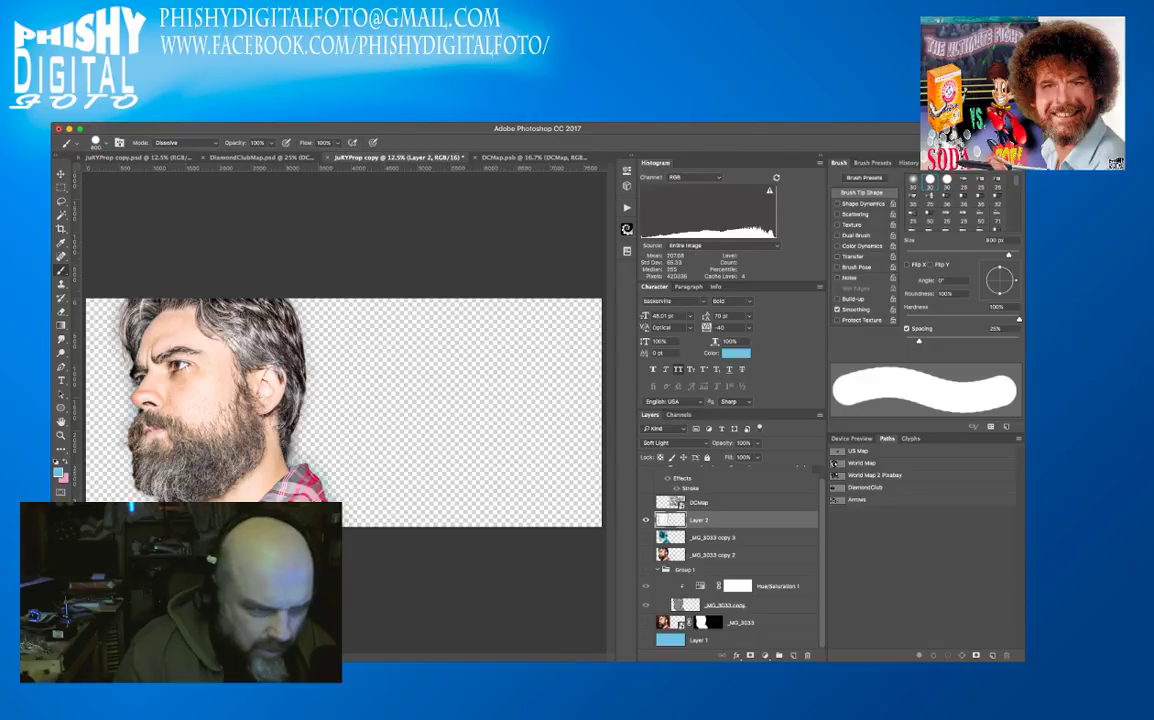
key("super+alt+z")
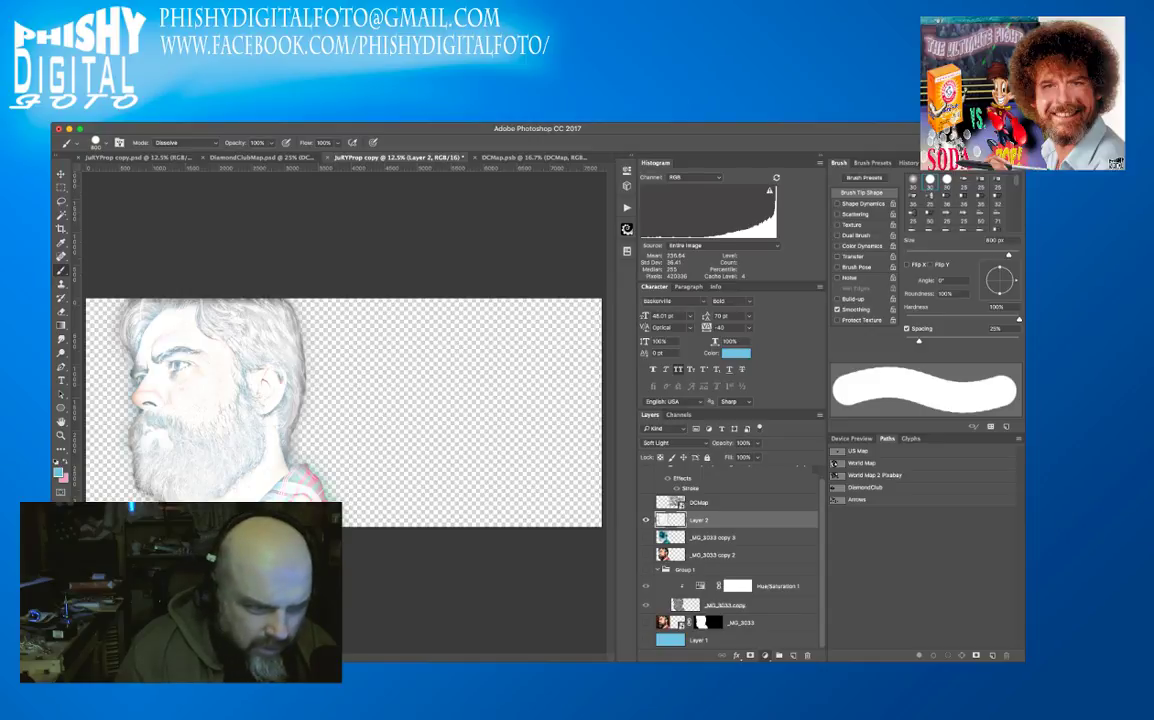
- Add a Black & White adjustment clipped to the stamped sketch layer, and show the _MG_3033 portrait again
key("ctrl+alt+shift+b")
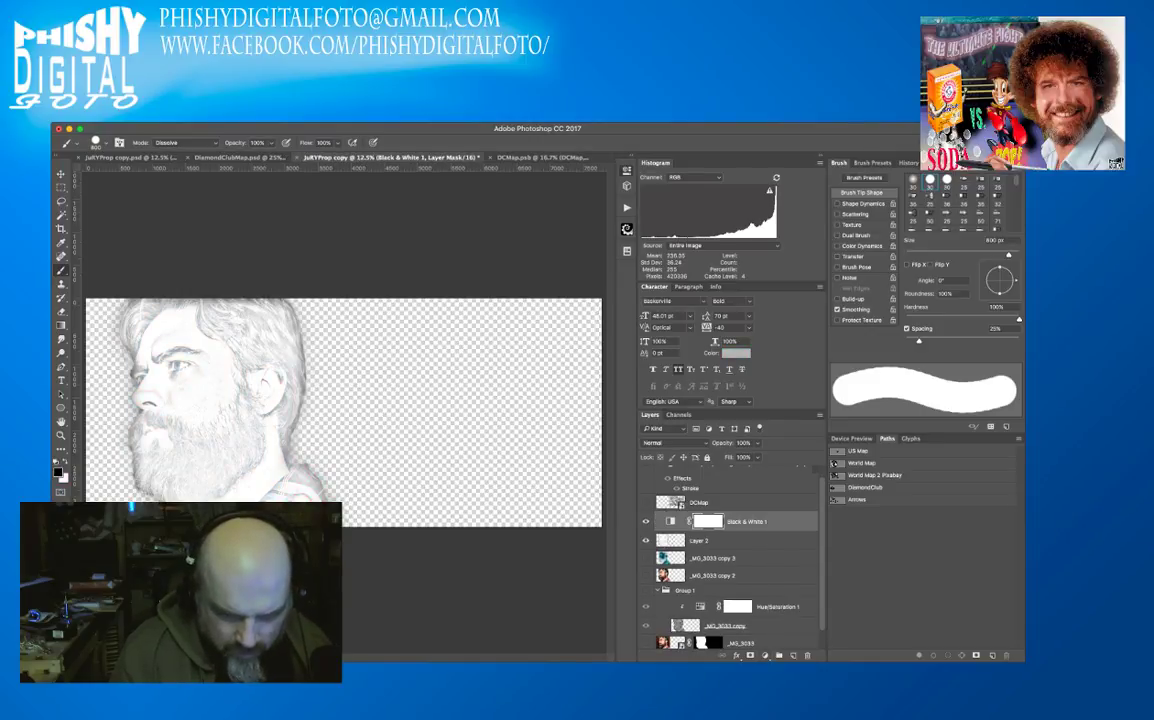
key("ctrl+alt+g")
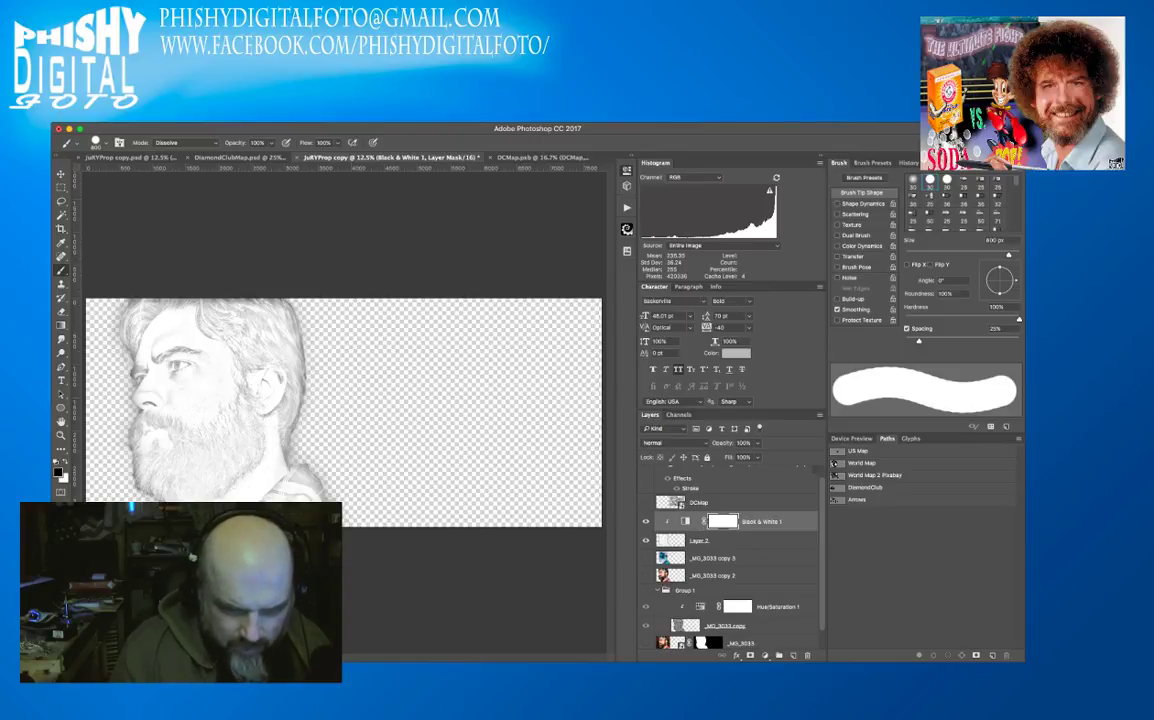
key("alt+[")
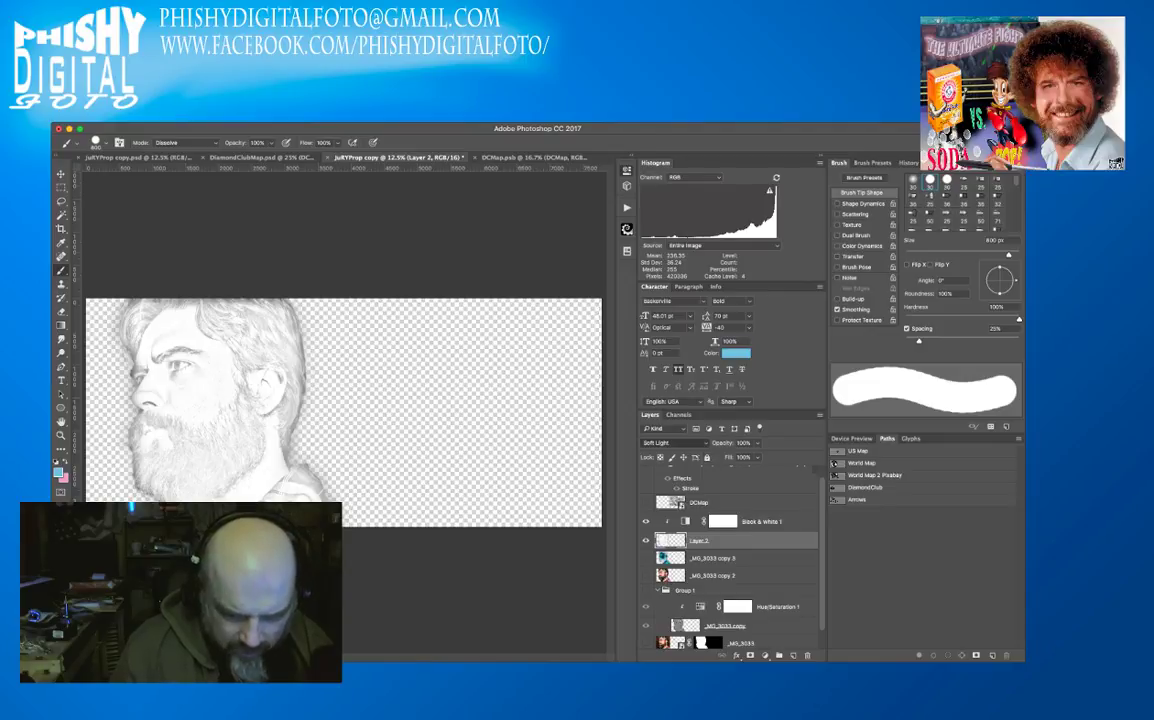
left_click(645, 643)
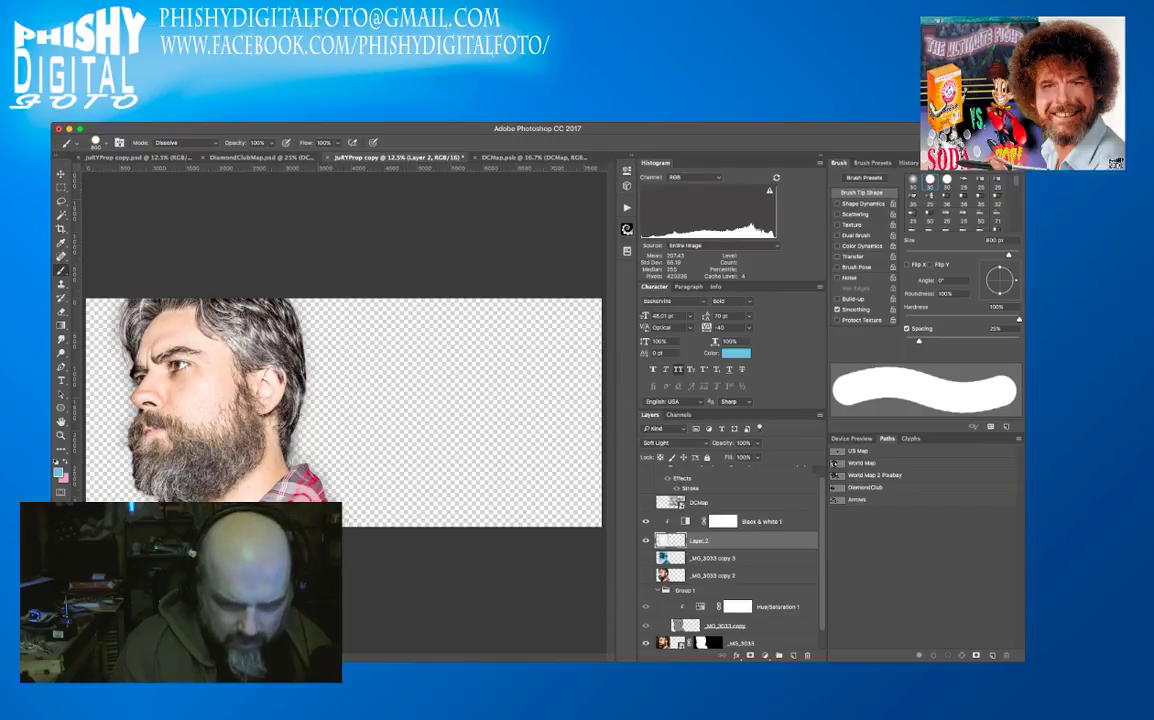
- Group the hidden _MG_3033 copy 3 and _MG_3033 copy 2 layers
scroll(730, 560, "down", 1)
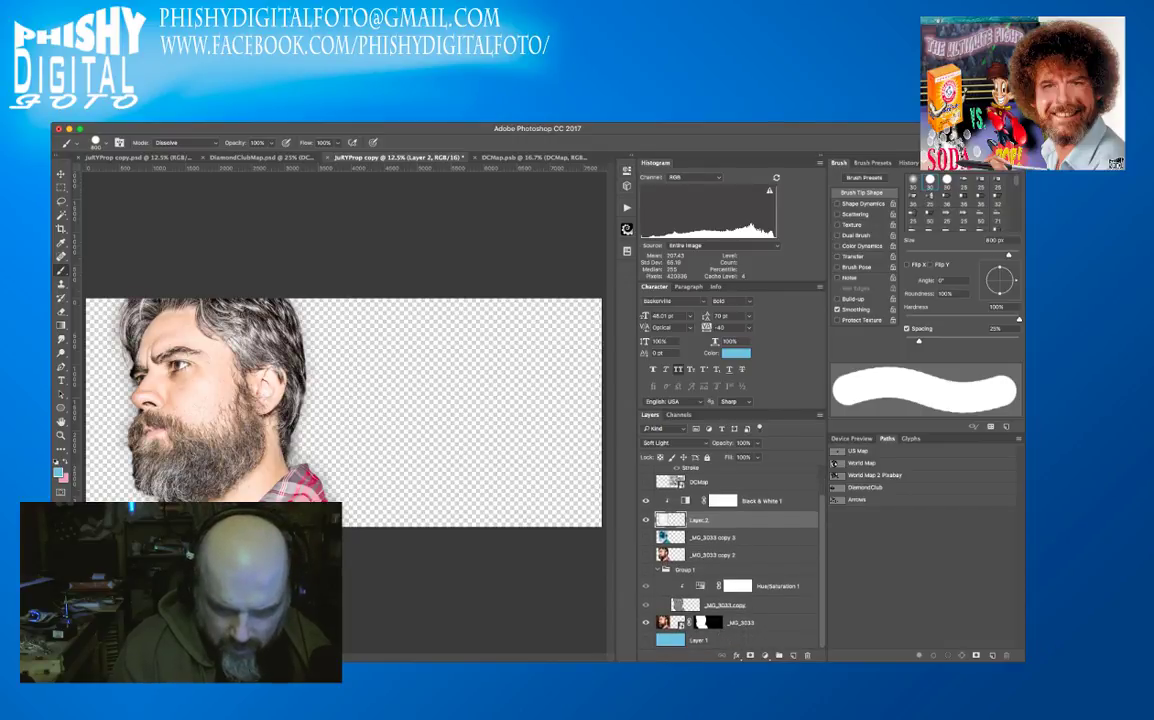
left_click(740, 537, "shift")
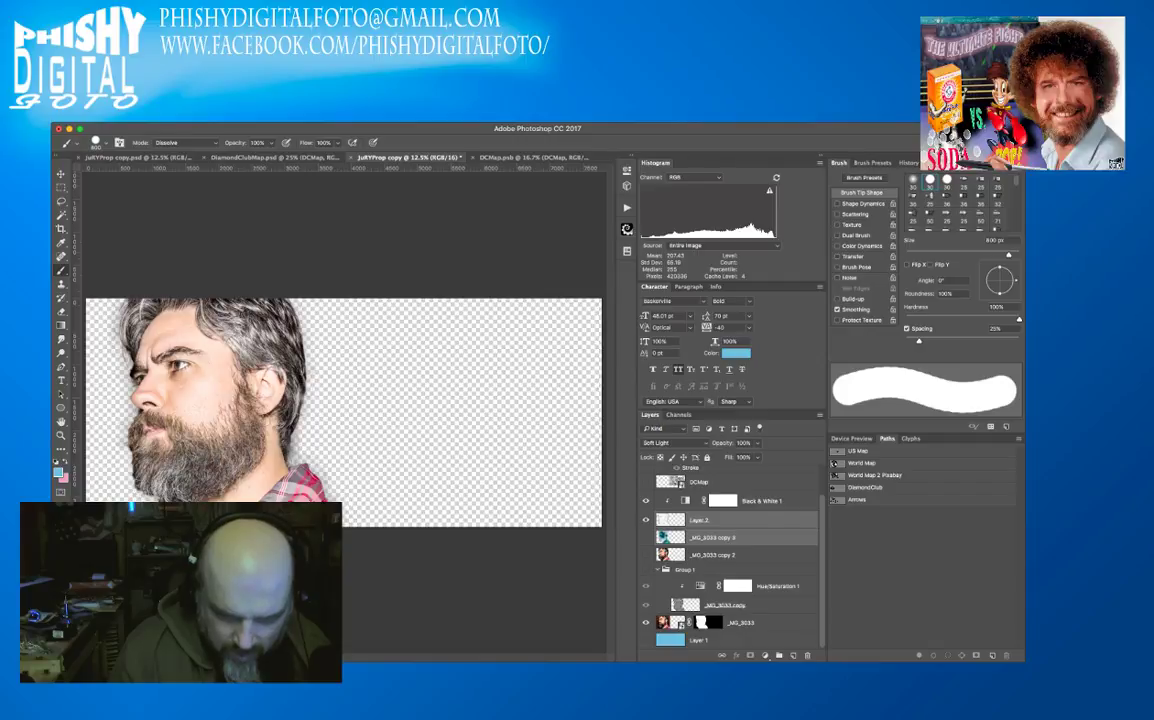
left_click(740, 537)
left_click(740, 555, "shift")
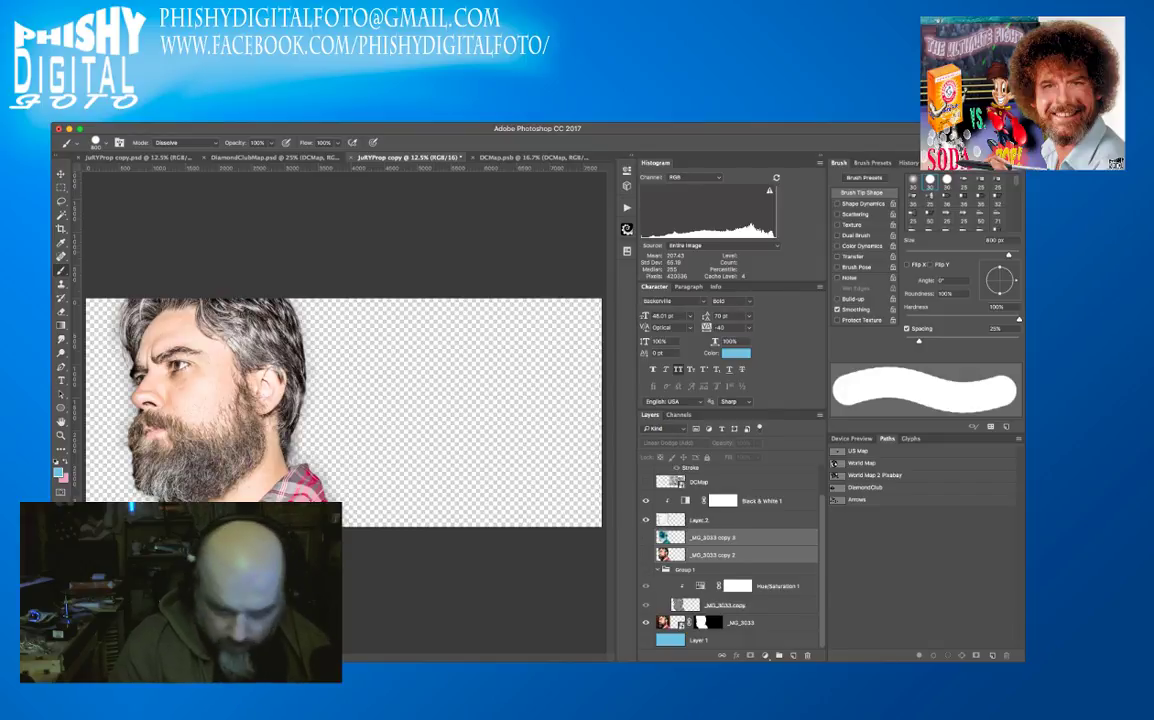
key("super+g")
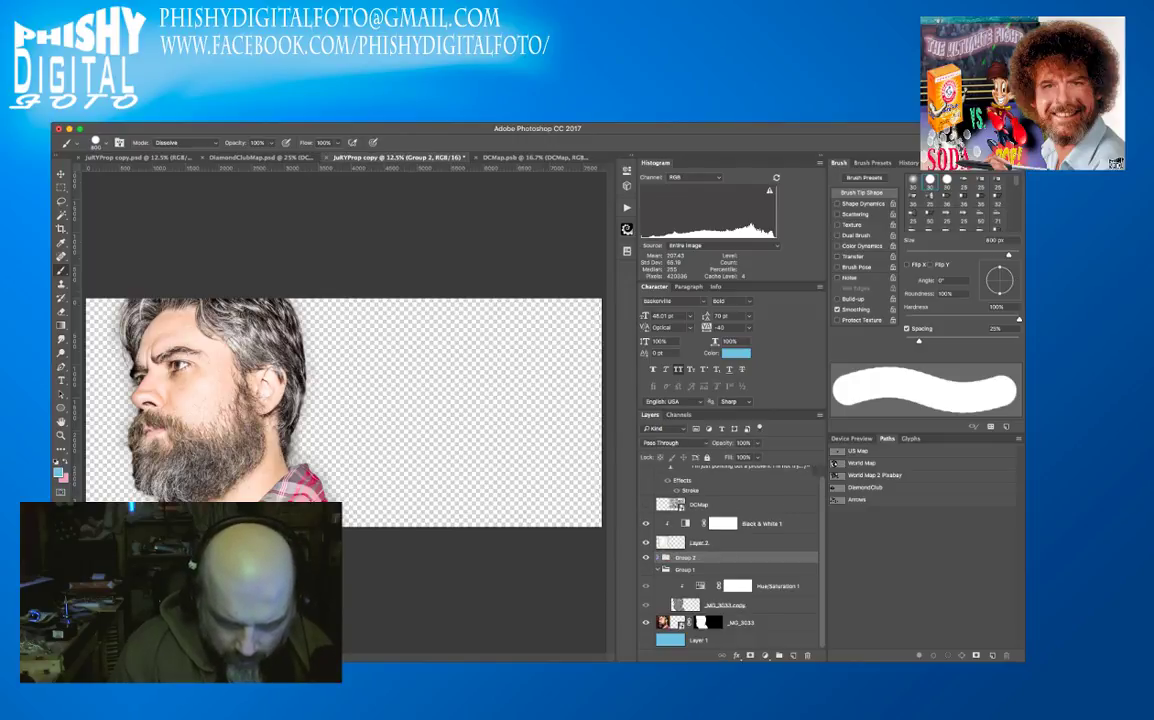
- Select the original _MG_3033 portrait layer and keep the Brush tool active
left_click(760, 622)
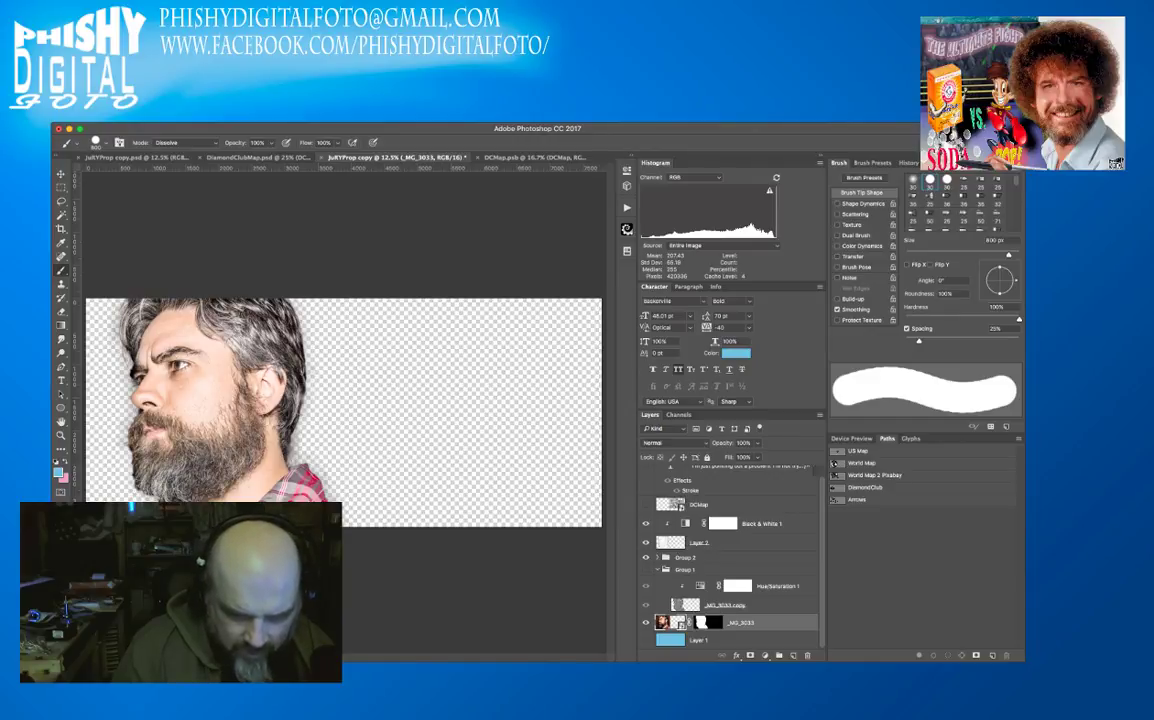
key("h")
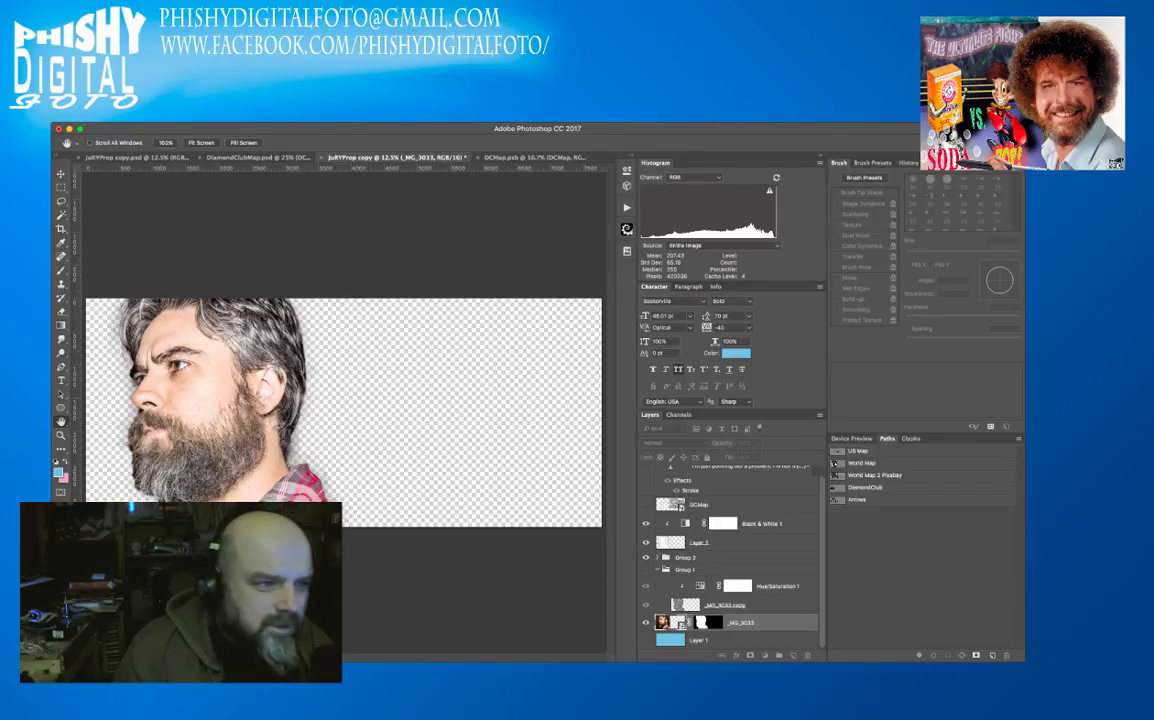
key("b")
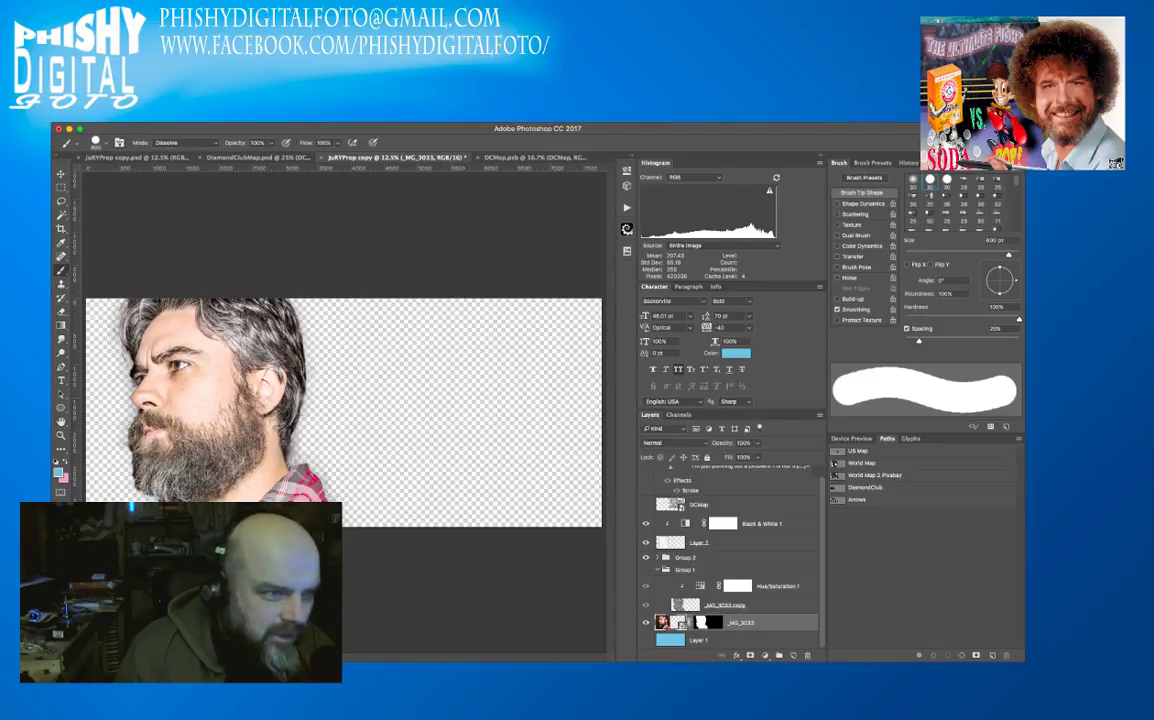
- Look over the finished banner in JuRYProp copy.psd, close DCMap.psb, and return to the unsaved JuRYProp copy document
left_click(134, 157)
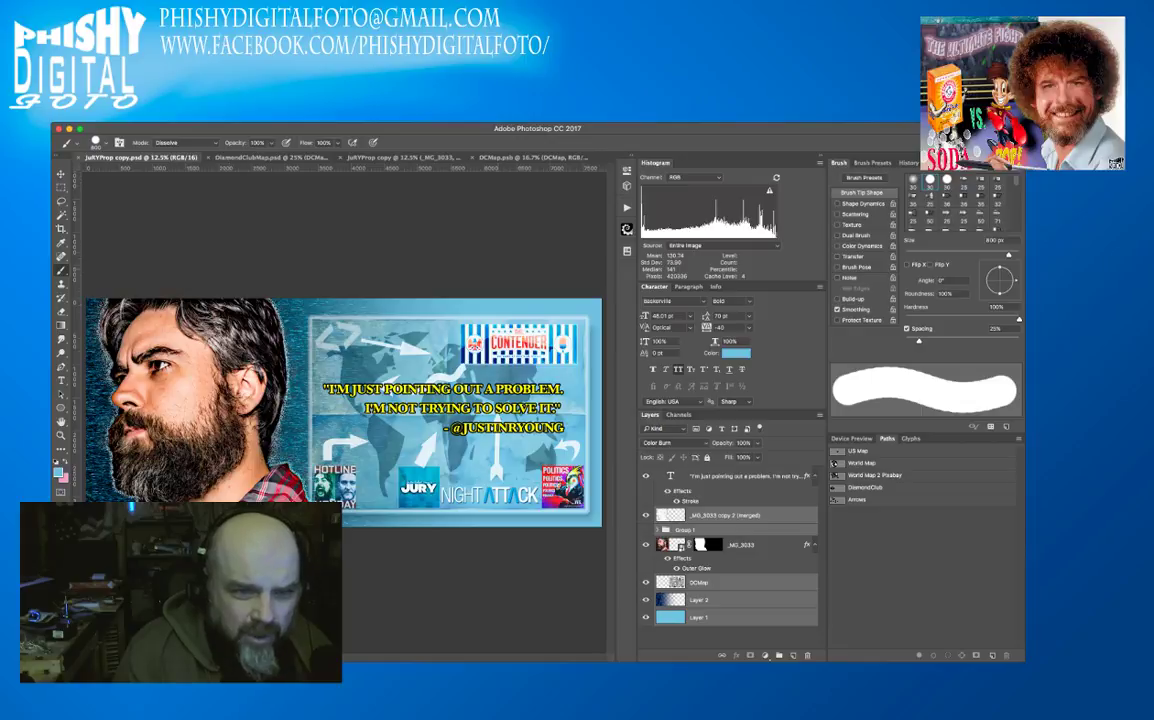
left_click(530, 157)
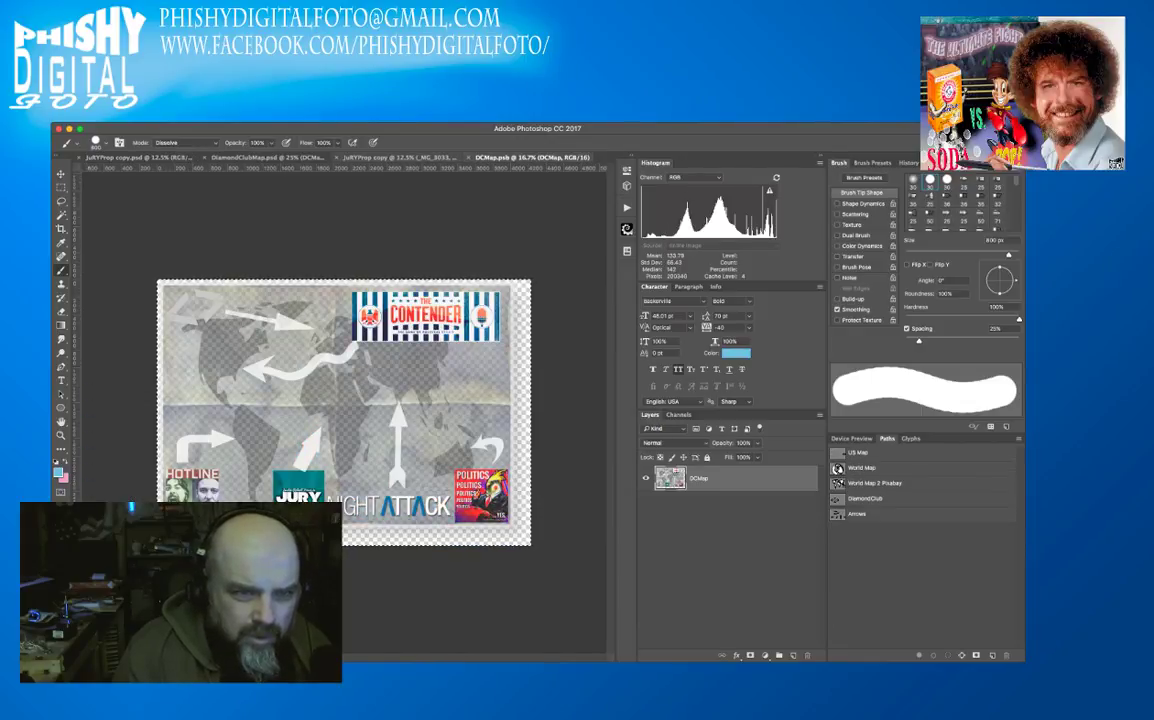
left_click(468, 157)
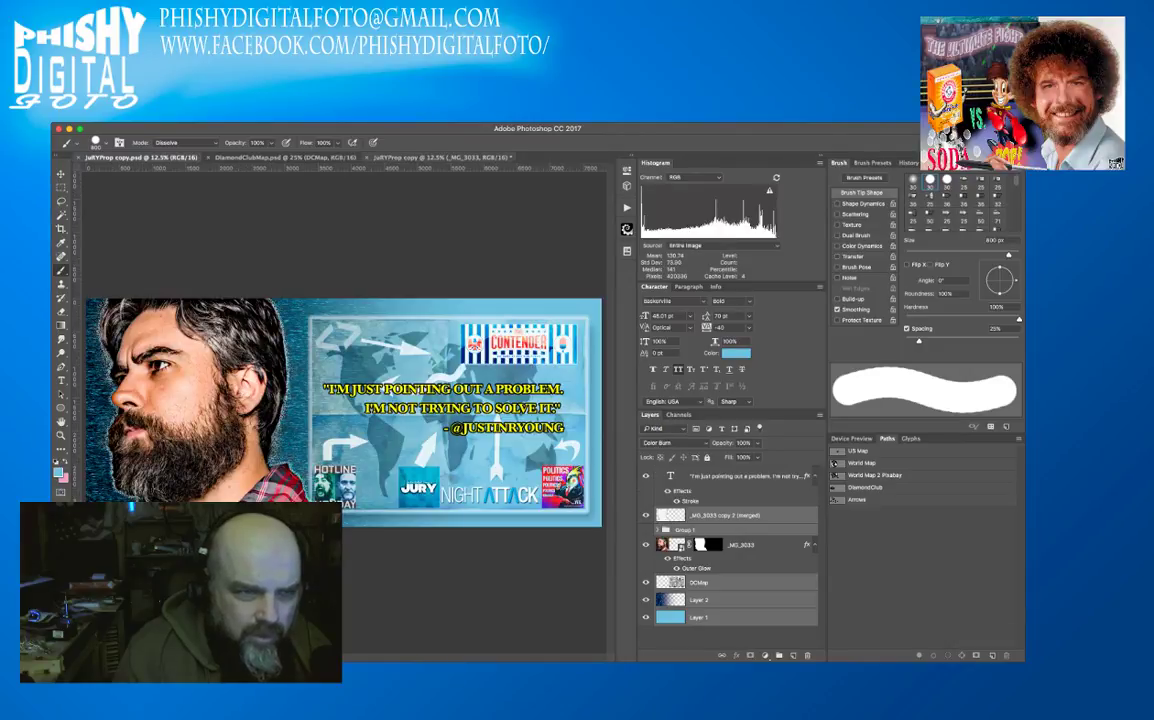
key("ctrl+shift+Tab")
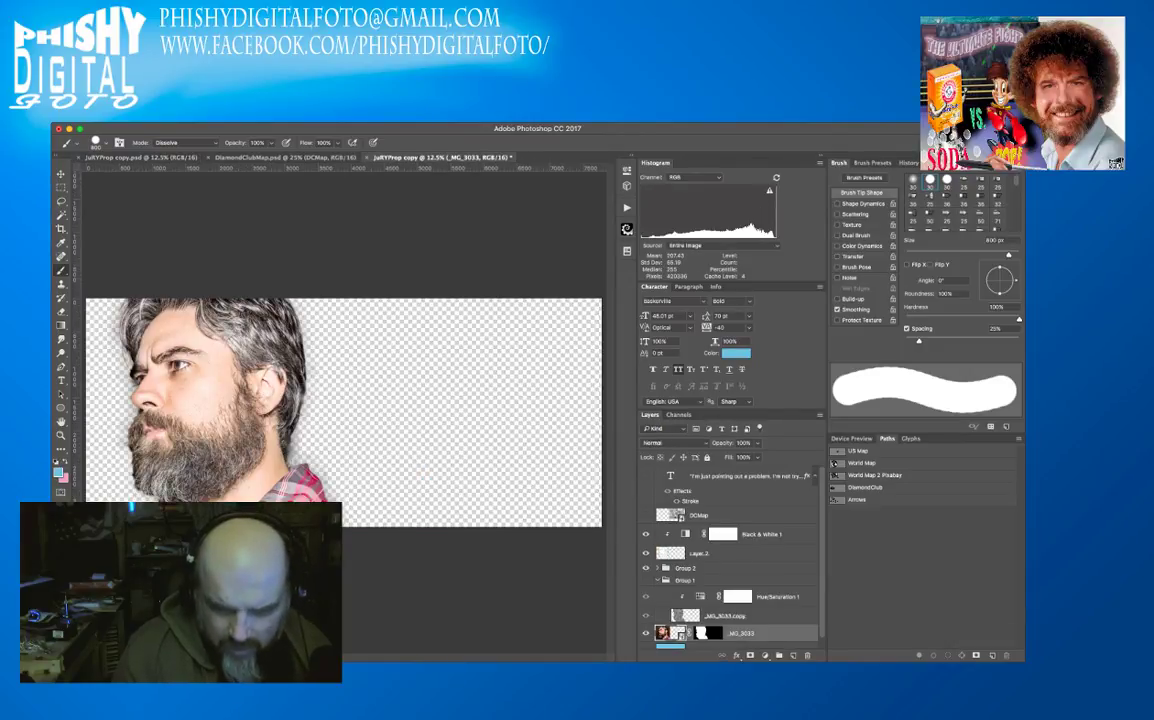
- Show the blue Layer 1 background and try an Outer Glow effect on the _MG_3033 portrait
key("h")
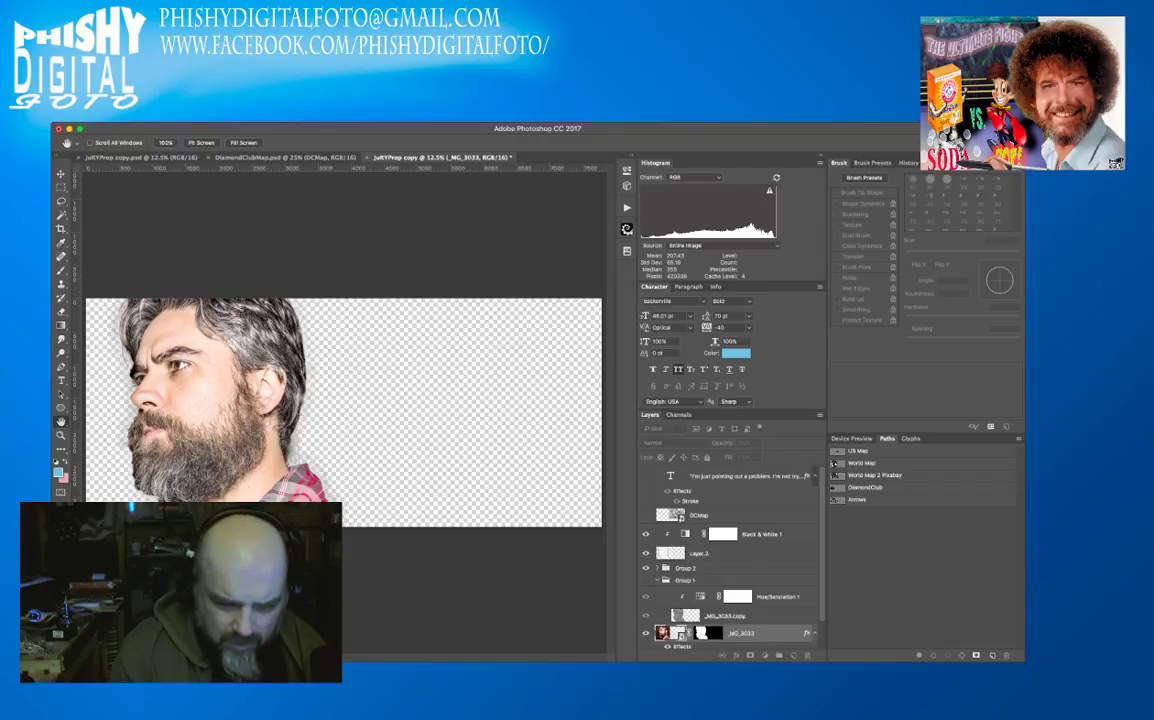
key("Escape")
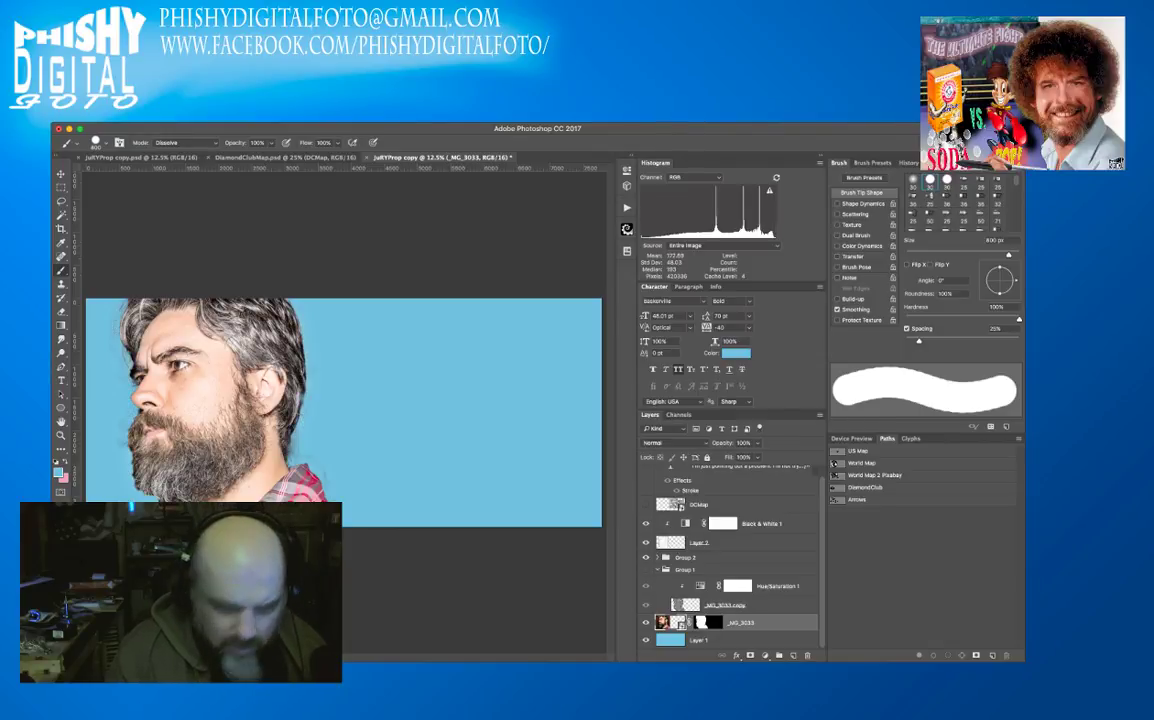
key("h")
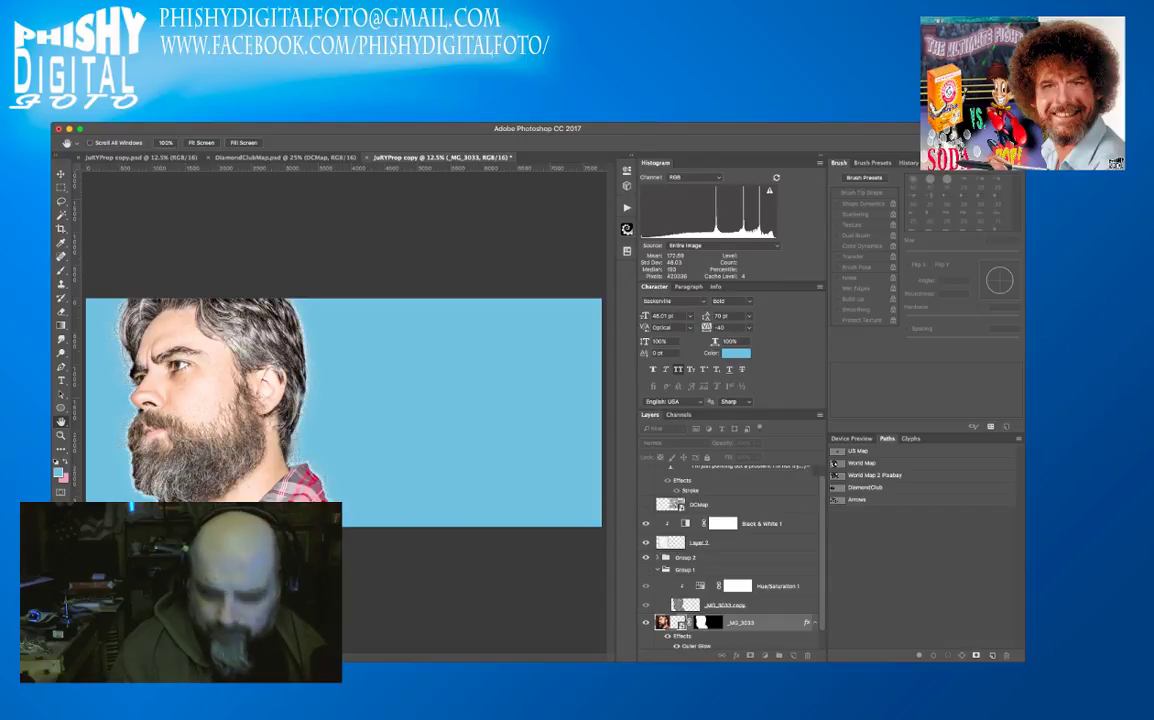
key("b")
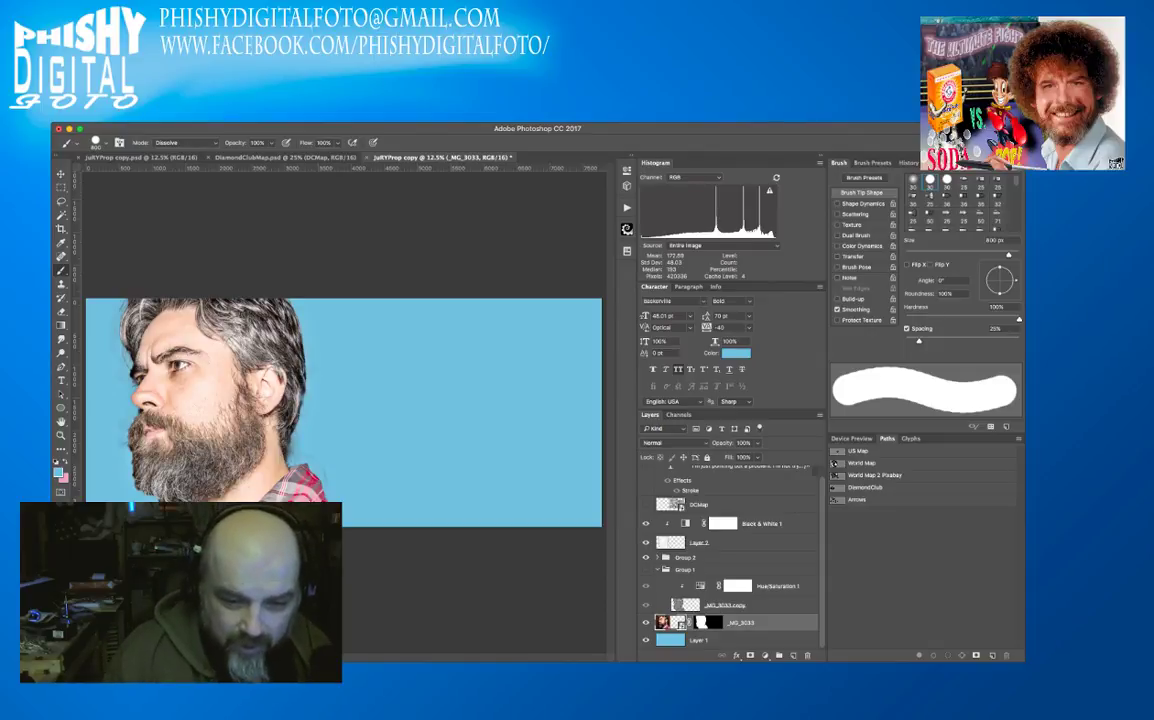
- Show the DCMap and quote text layers, compare Multiply, Darken, Soft Light, Screen and Color Burn on DCMap, and set it to Linear Burn
scroll(730, 560, "up", 1)
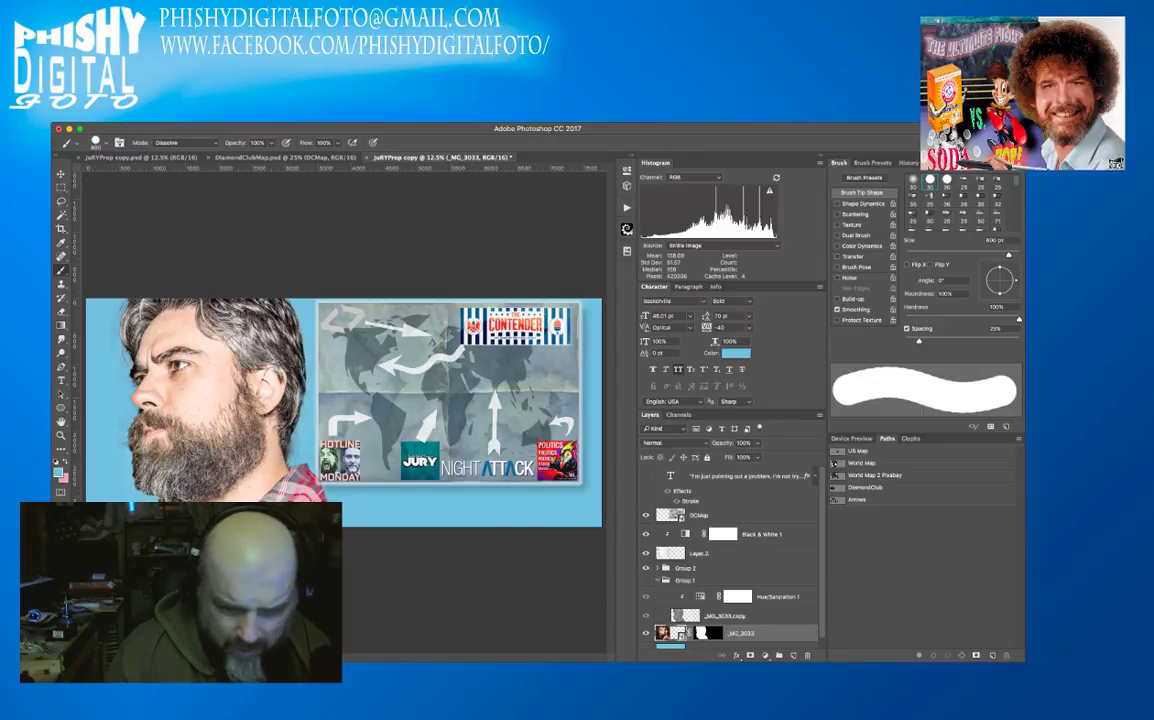
left_click(730, 515)
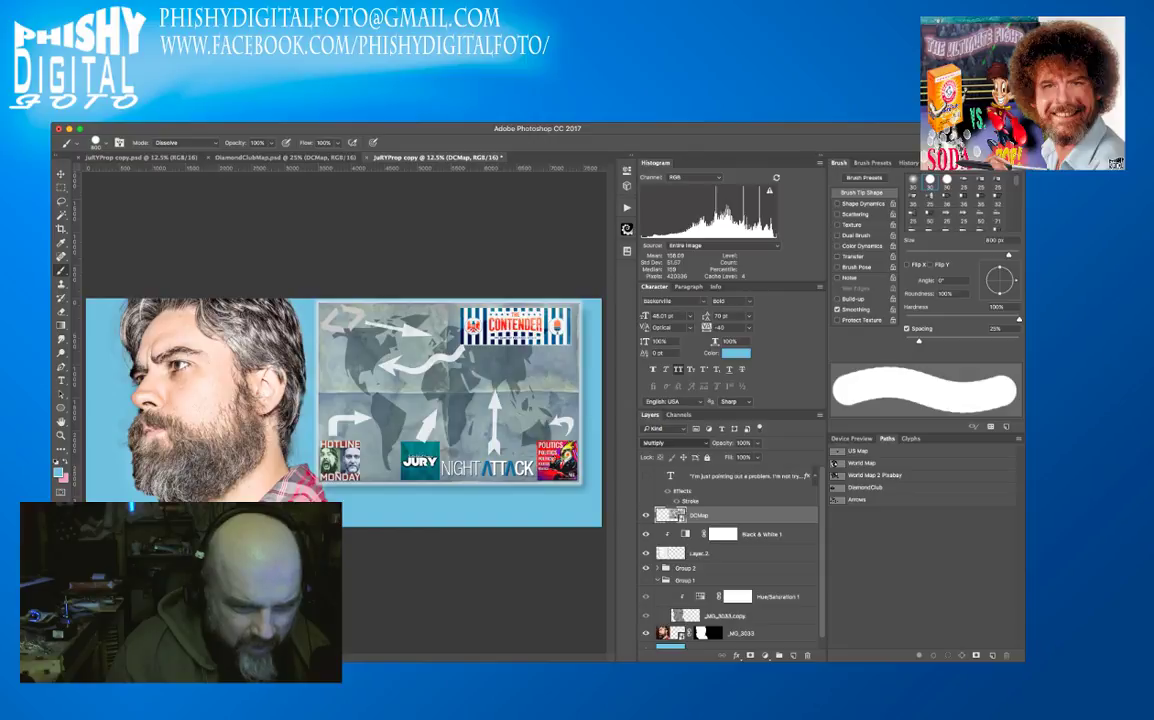
key("alt+shift+m")
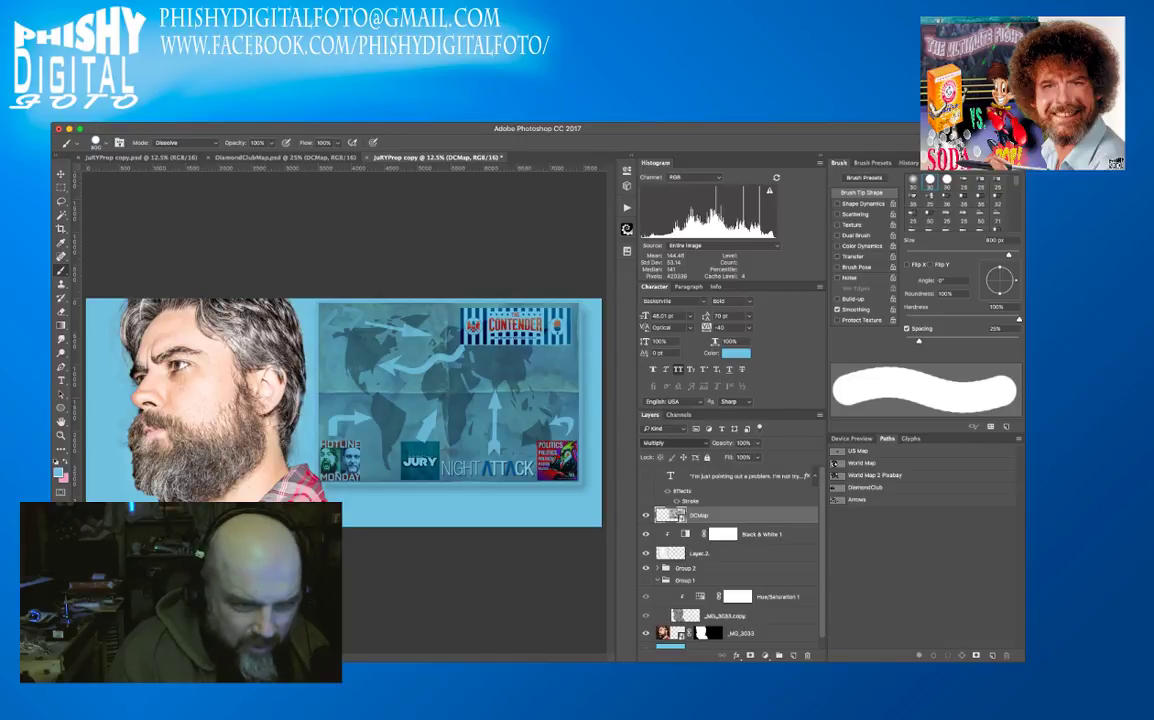
key("shift+minus")
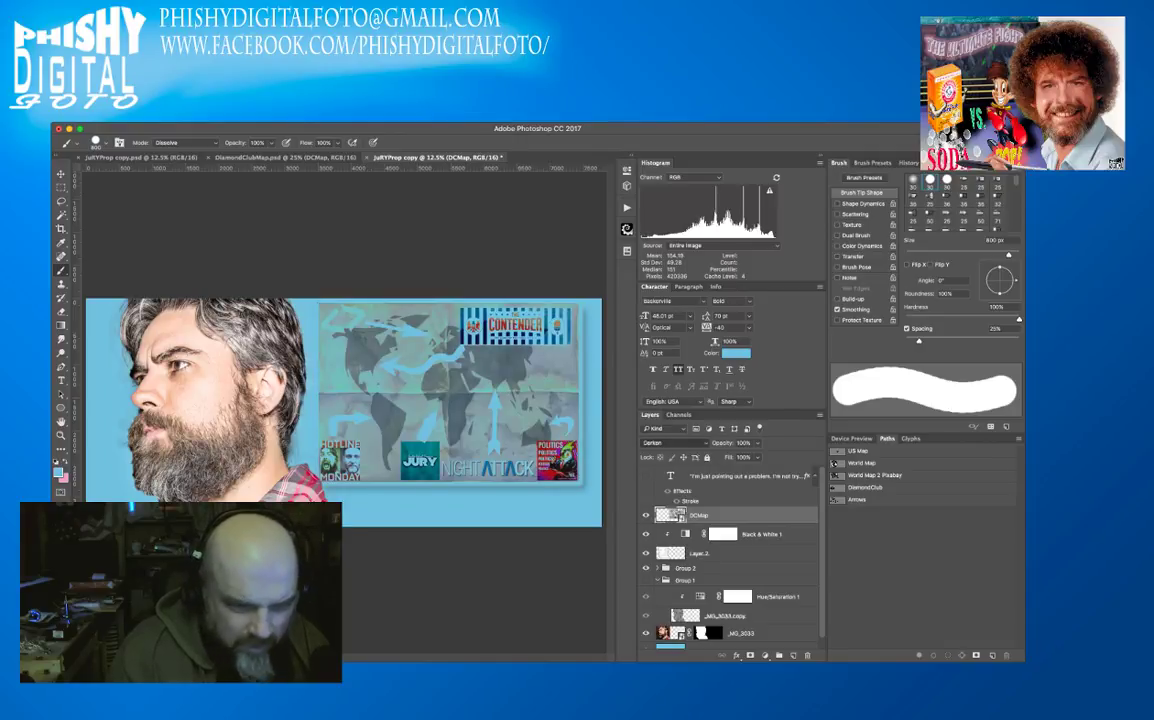
key("shift+alt+f")
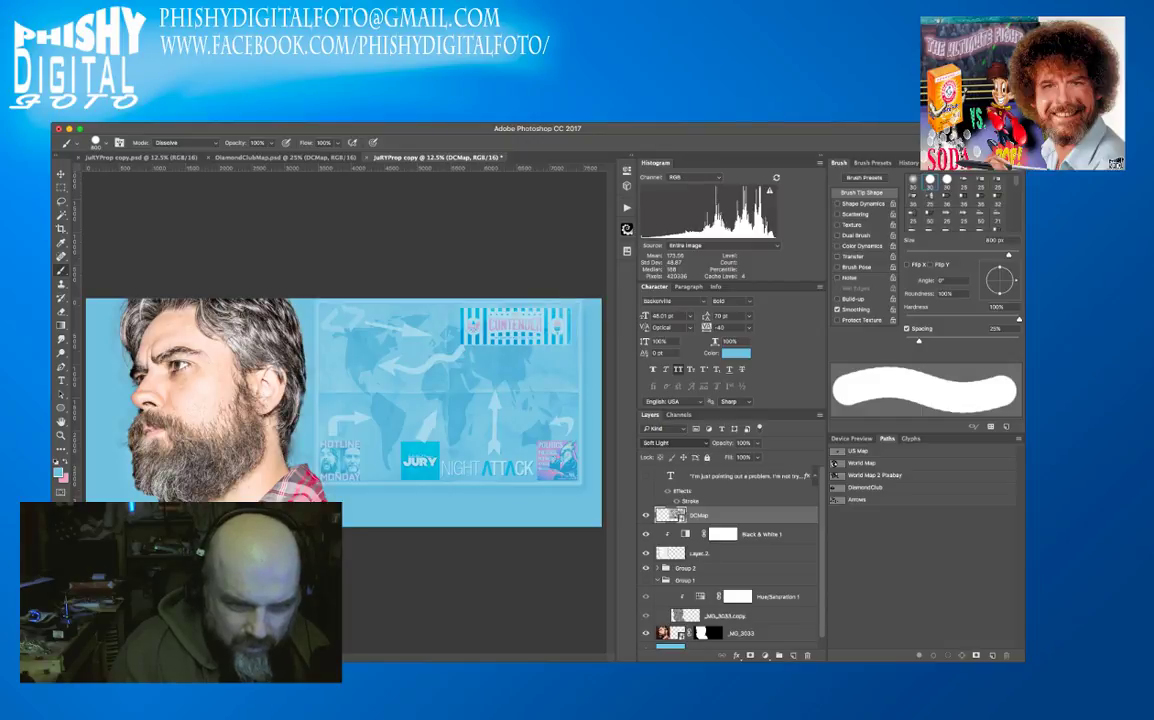
key("alt+shift+s")
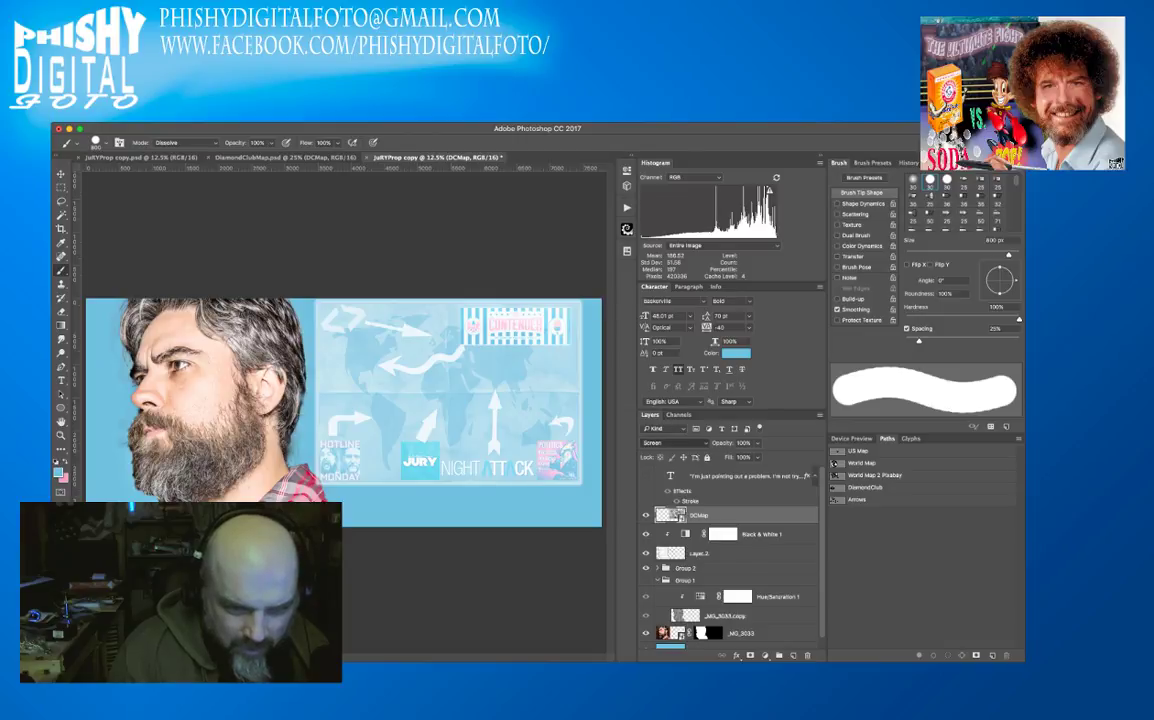
key("alt+shift+b")
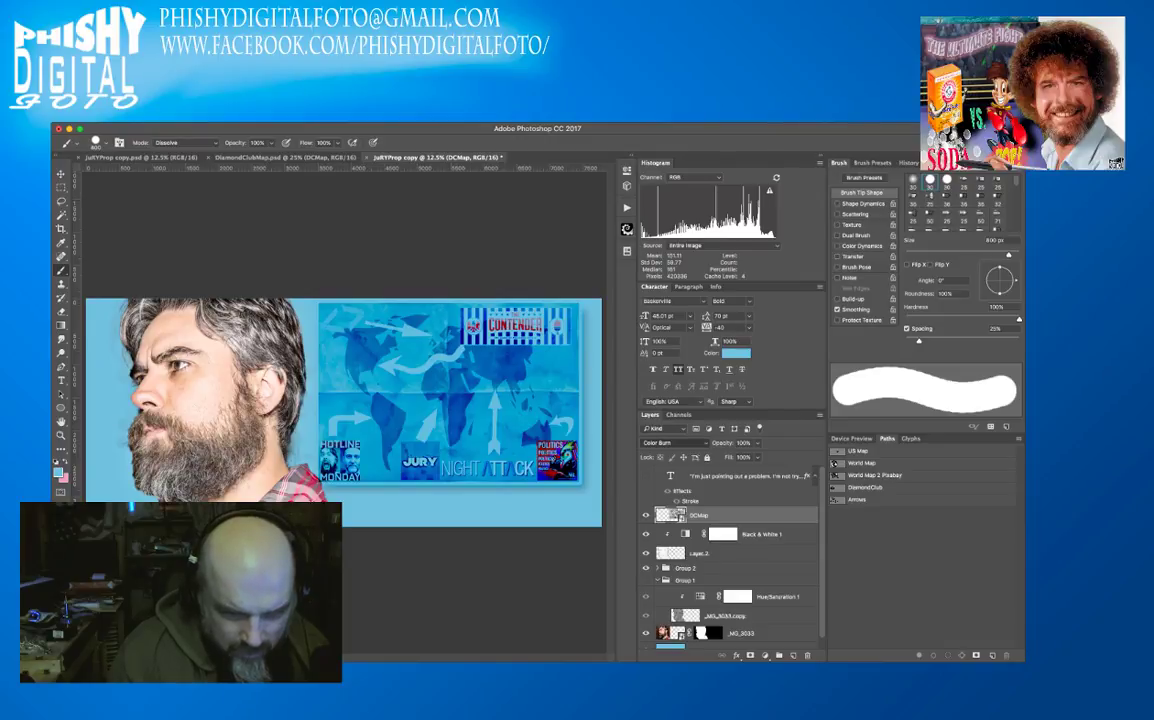
key("alt+shift+a")
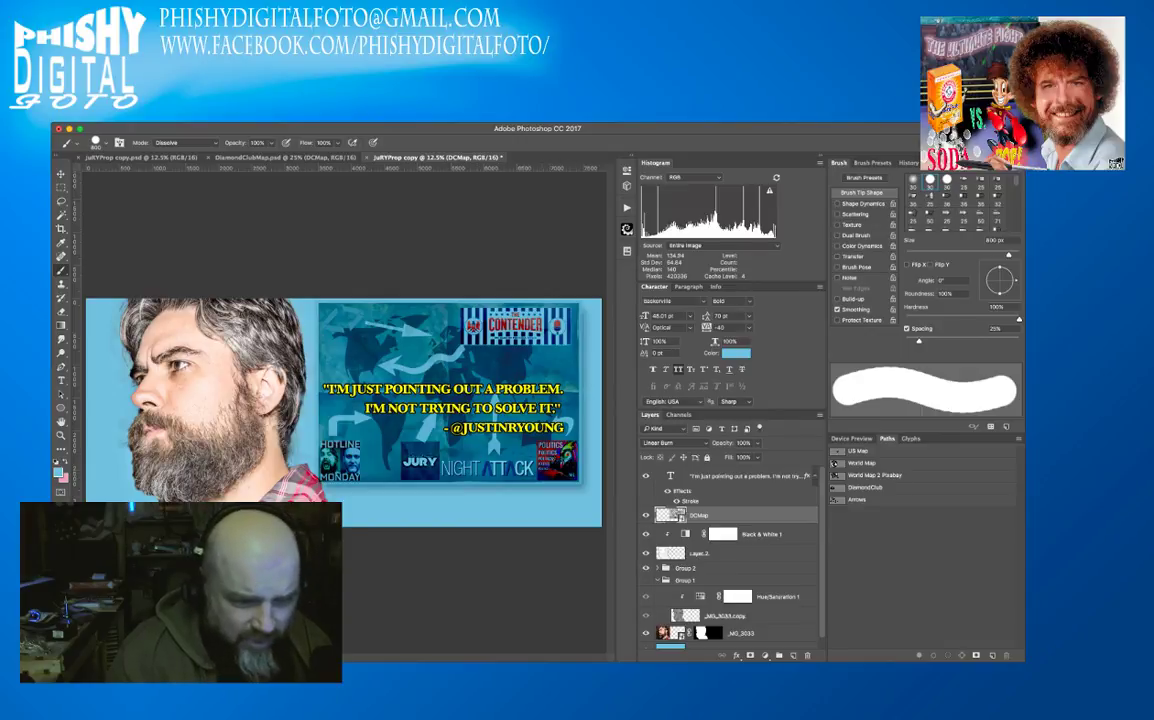
- Check the layer stack of the finished banner in JuRYProp copy.psd, including its merged sketch layer, and return to the unsaved copy
scroll(730, 560, "down", 1)
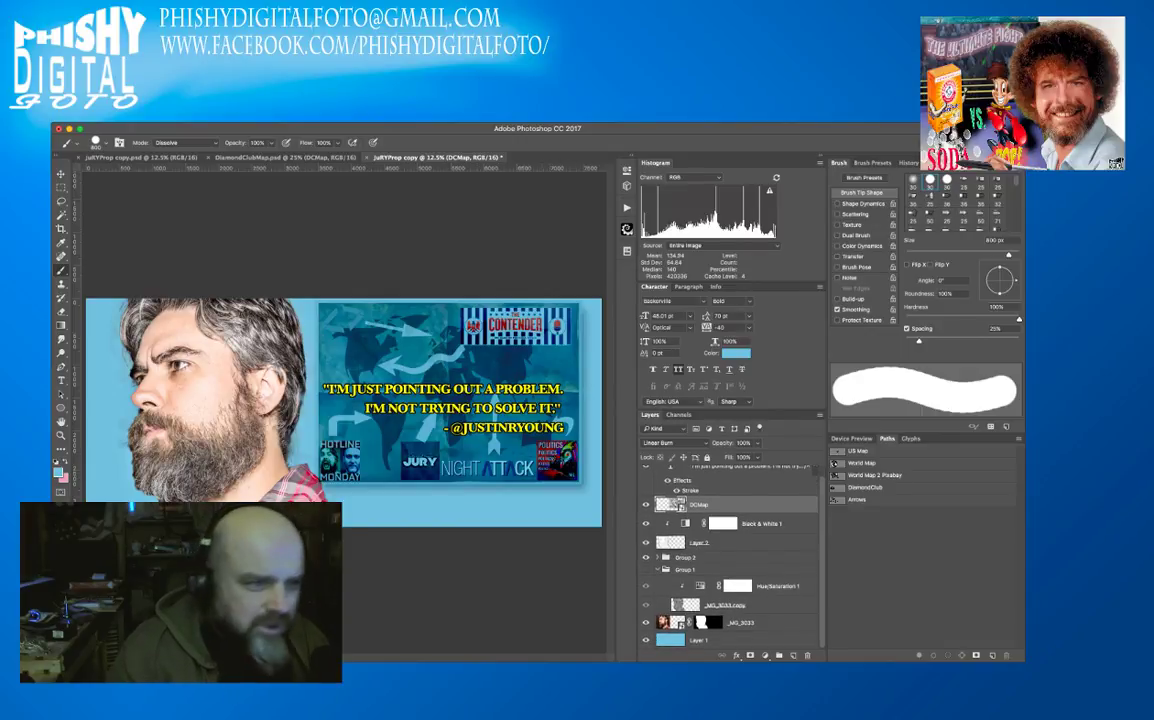
left_click(140, 157)
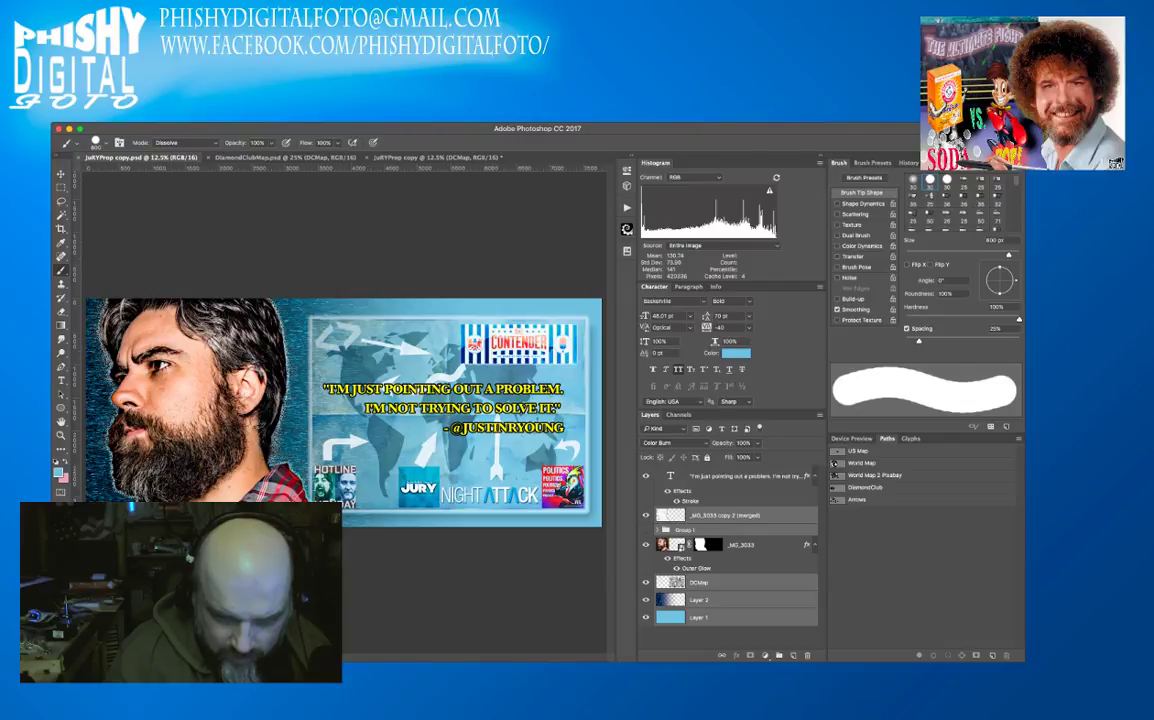
left_click(725, 515)
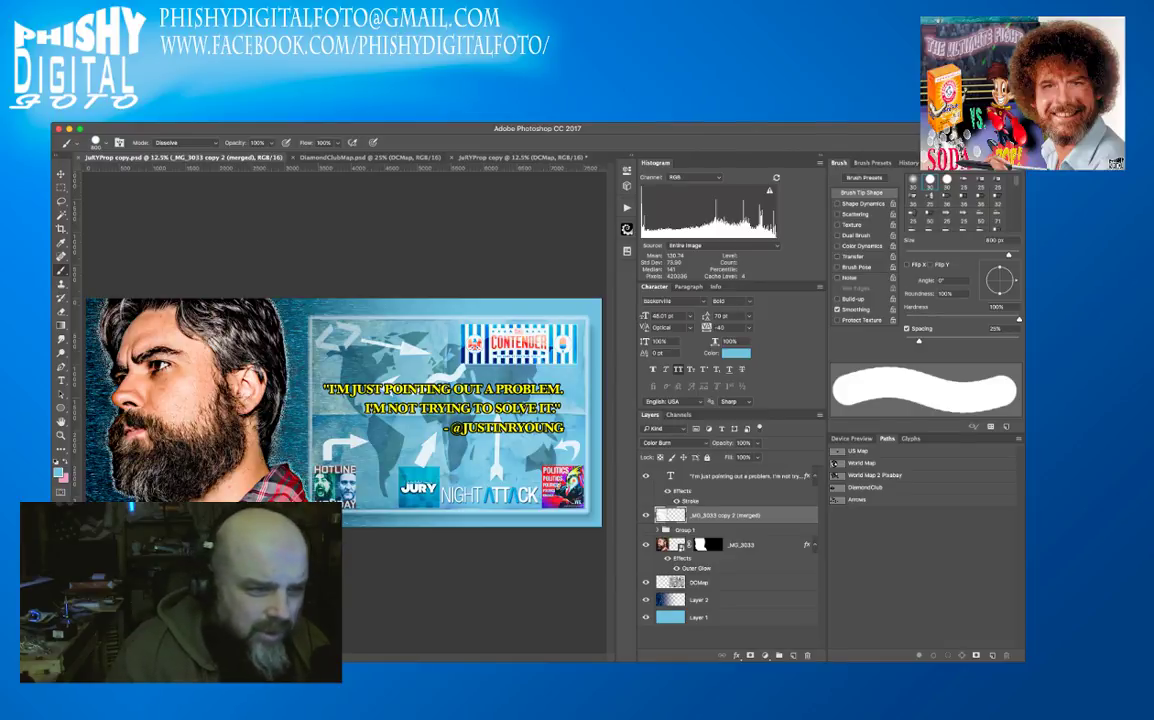
left_click(519, 157)
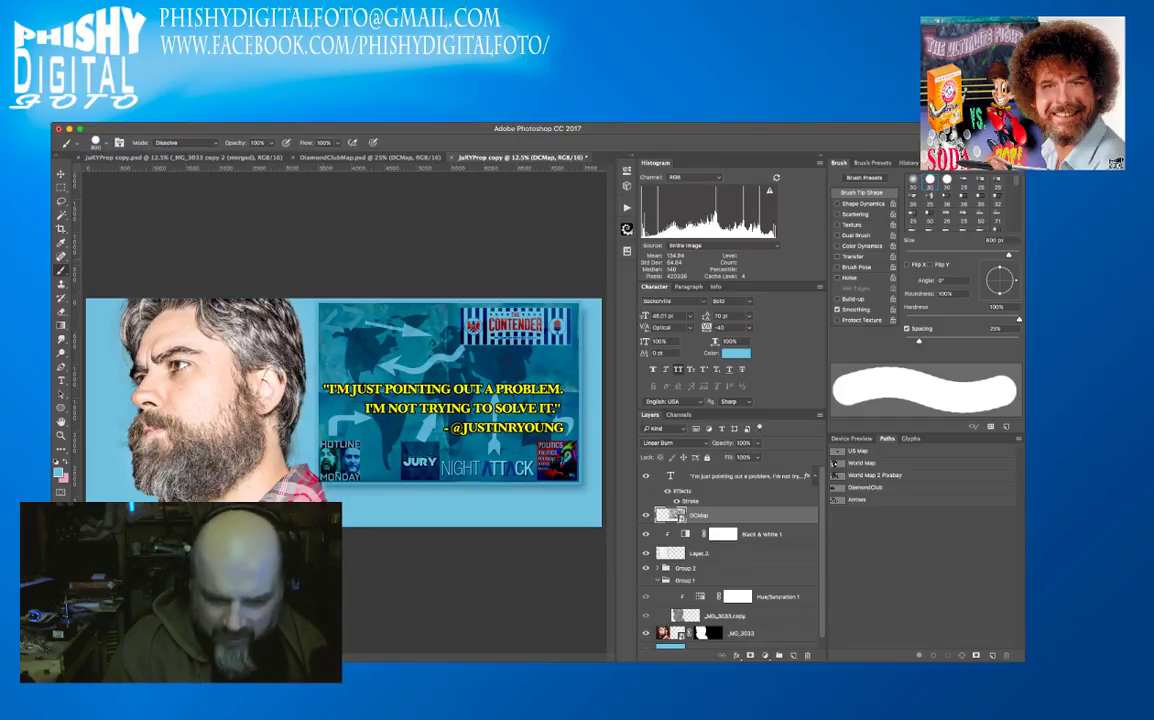
- Add an empty layer directly beneath the _MG_3033 portrait layer
scroll(730, 570, "down", 1)
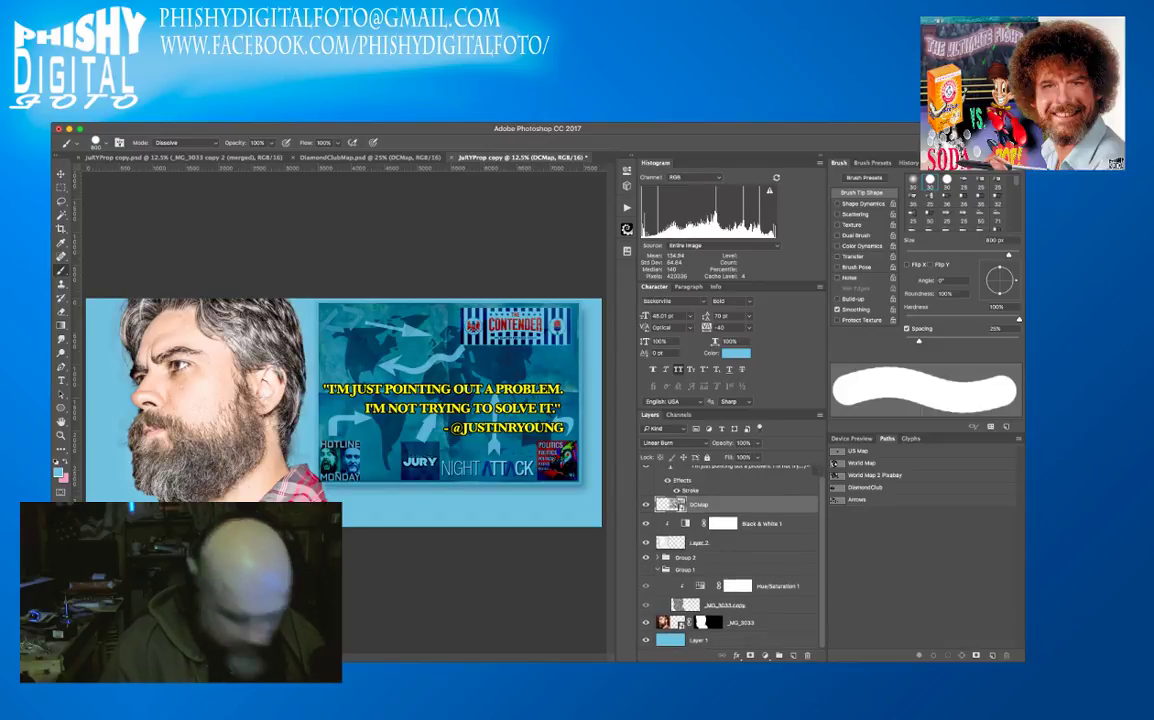
left_click(760, 622)
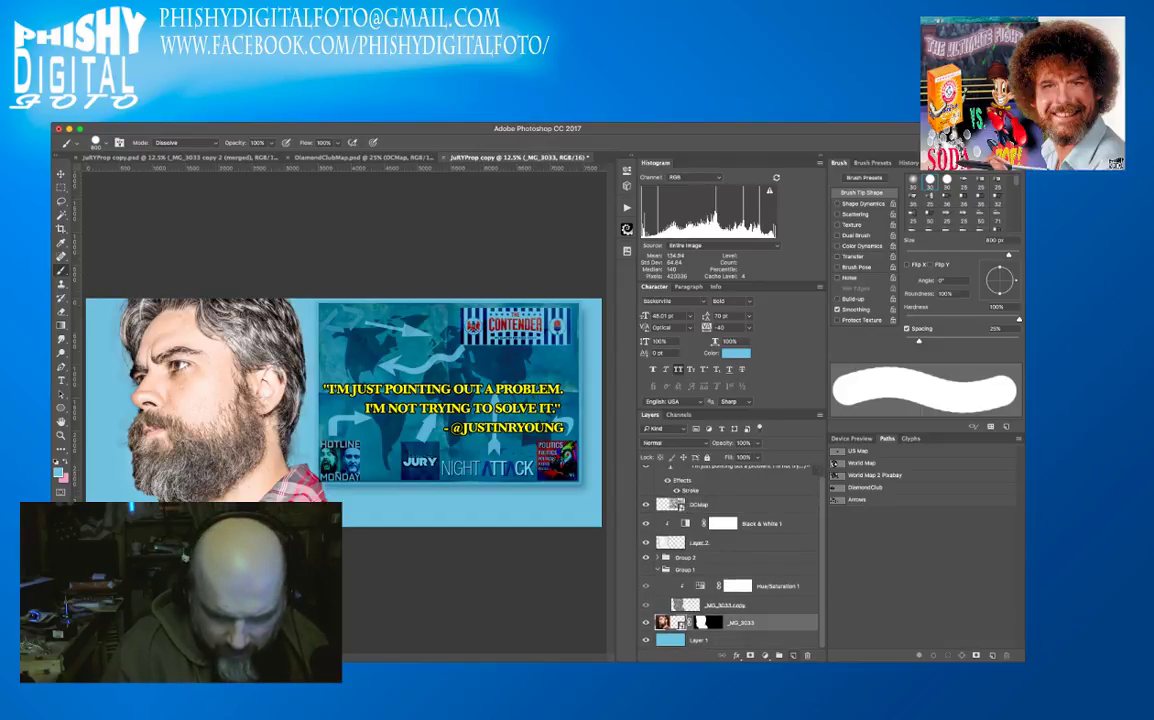
left_click(794, 655, "super")
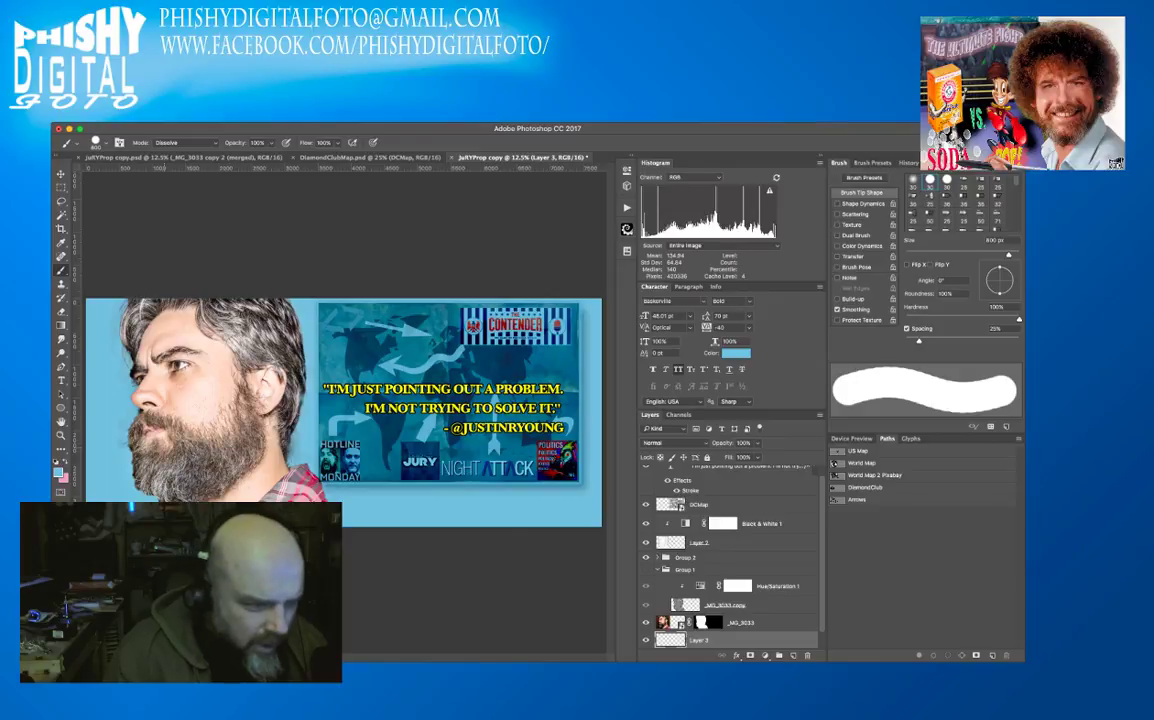
- Sample a teal as foreground color and draw a linear teal-to-transparent gradient from the canvas's left edge across the portrait on Layer 3
key("g")
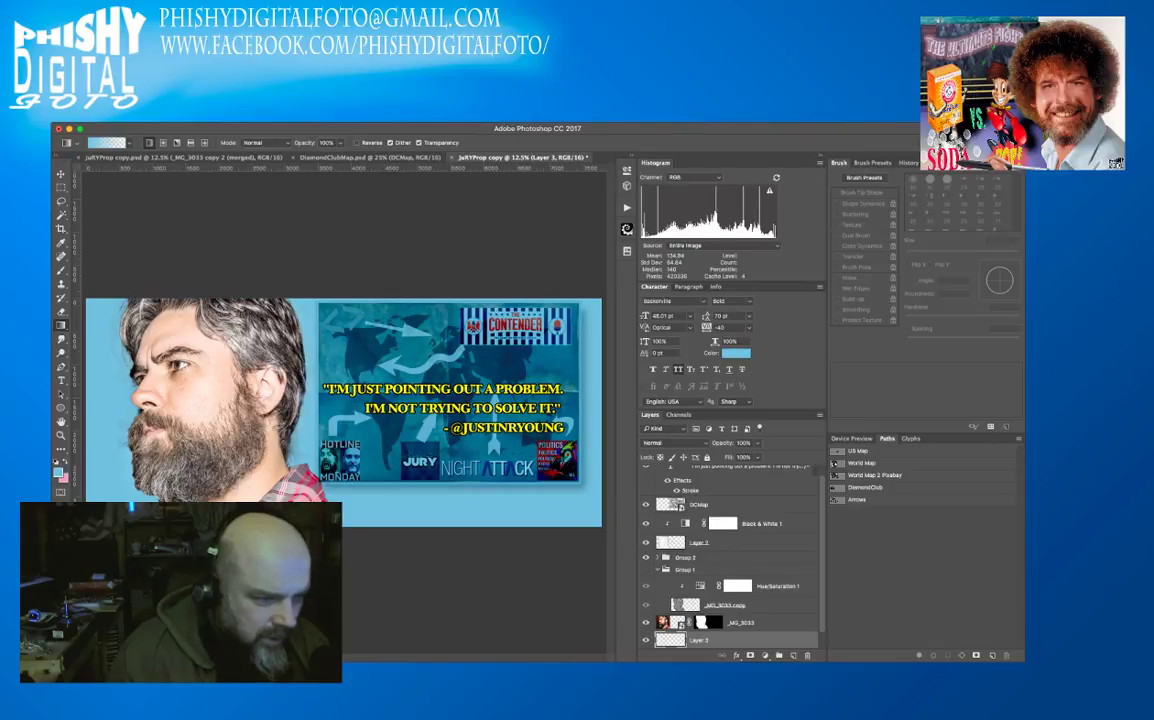
key("i")
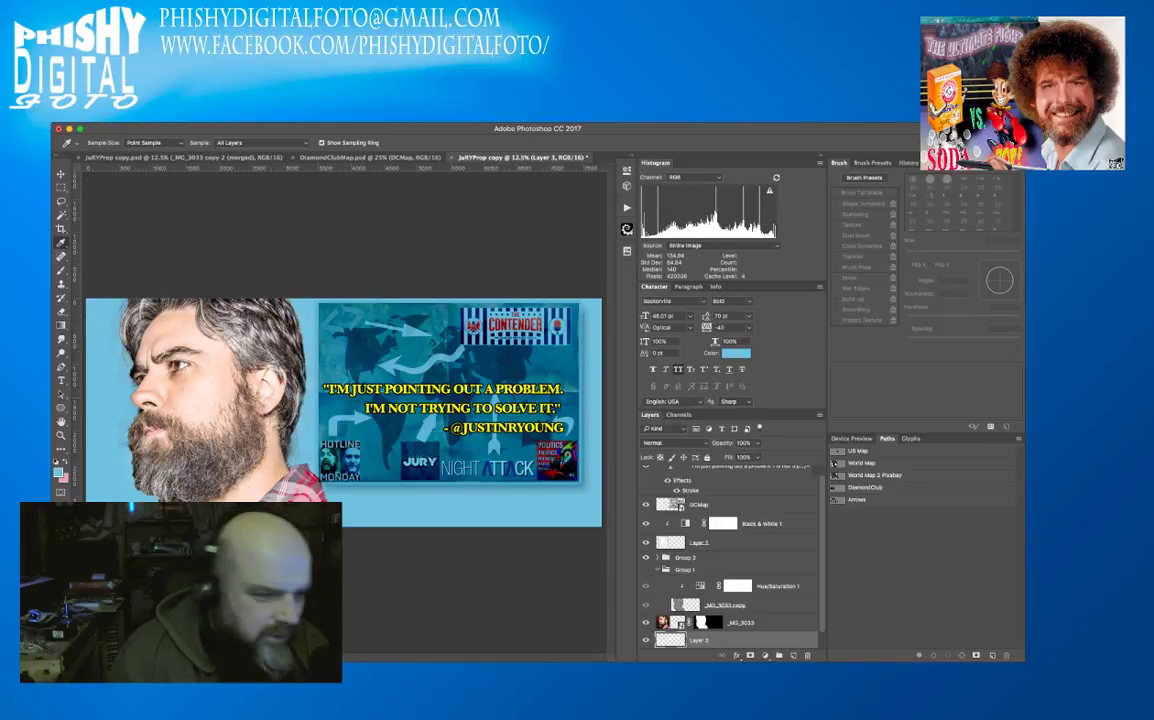
key("g")
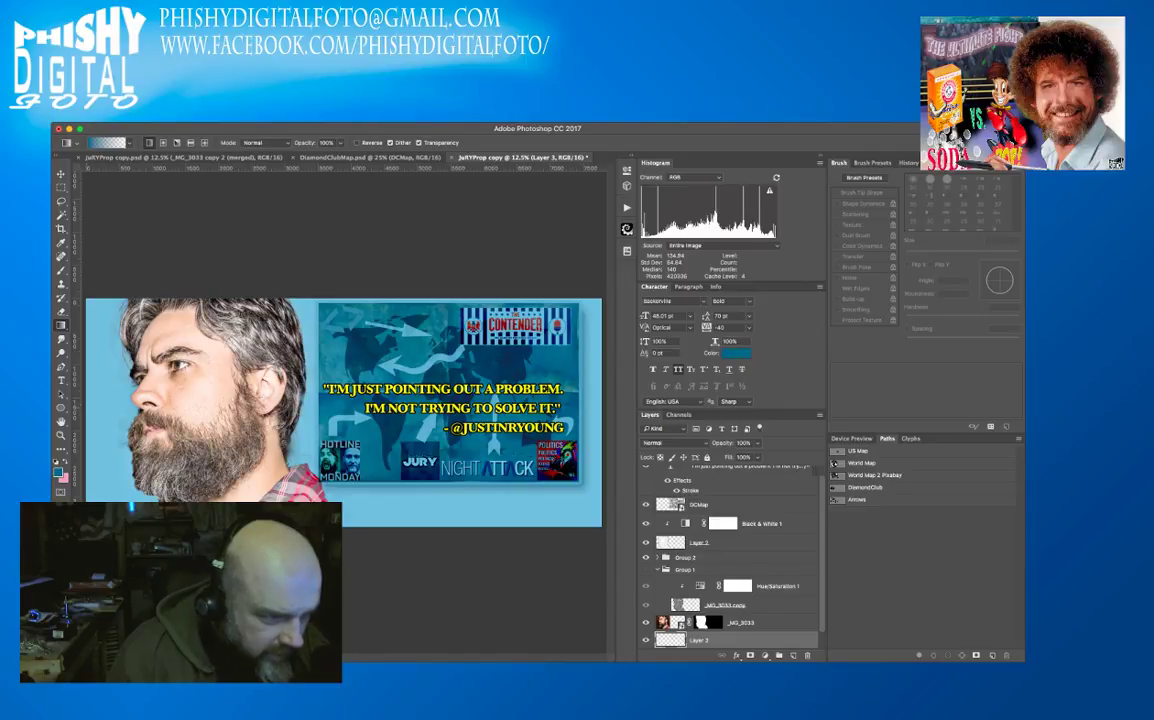
left_click_drag(86, 408, 232, 408)
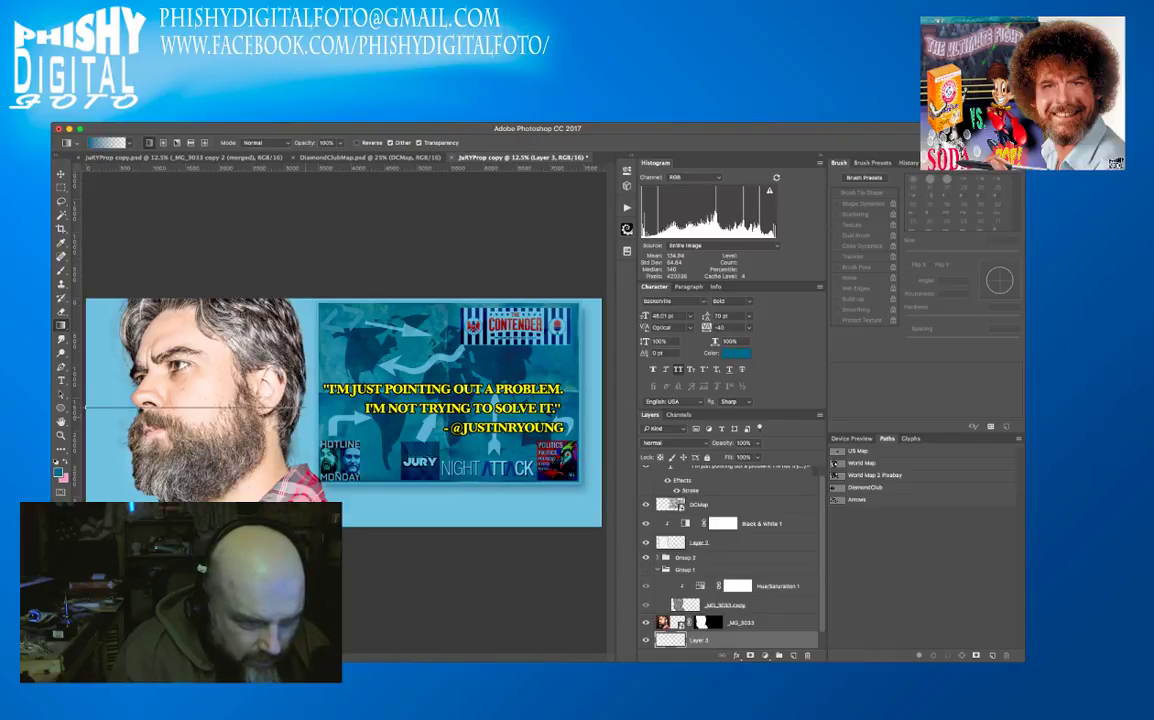
left_click_drag(300, 408, 300, 408)
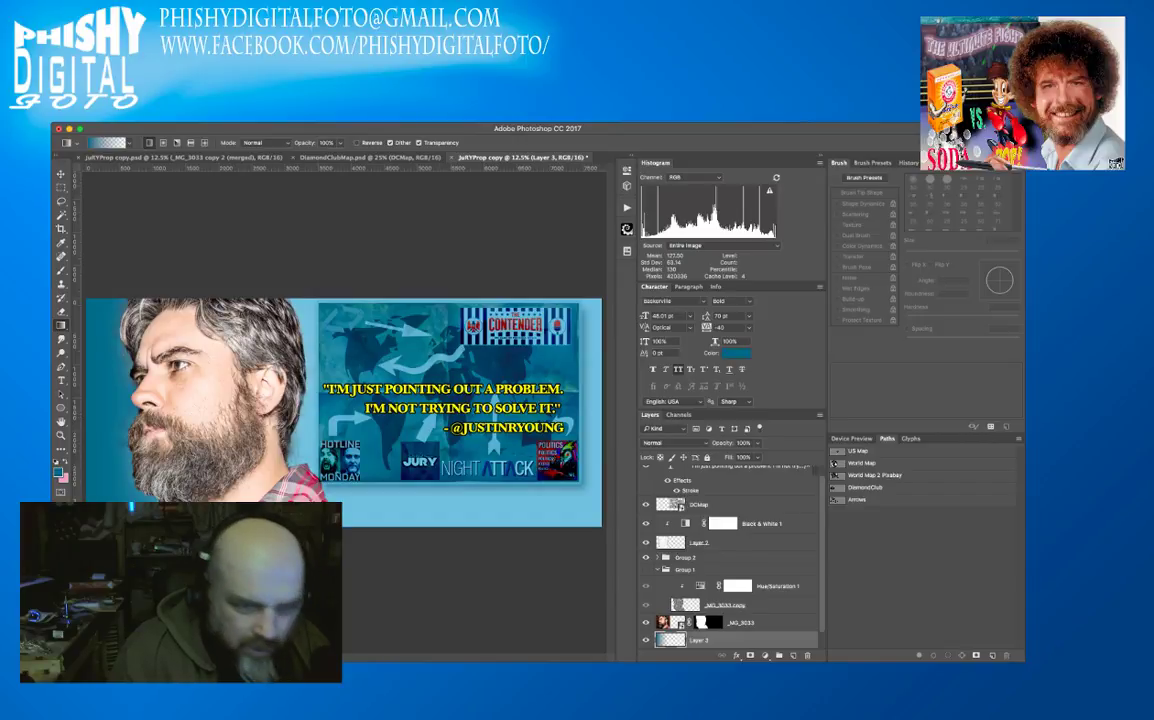
- Sample a darker teal and deepen Layer 3 with two more horizontal gradients from the canvas's left edge to just past the portrait
key("i")
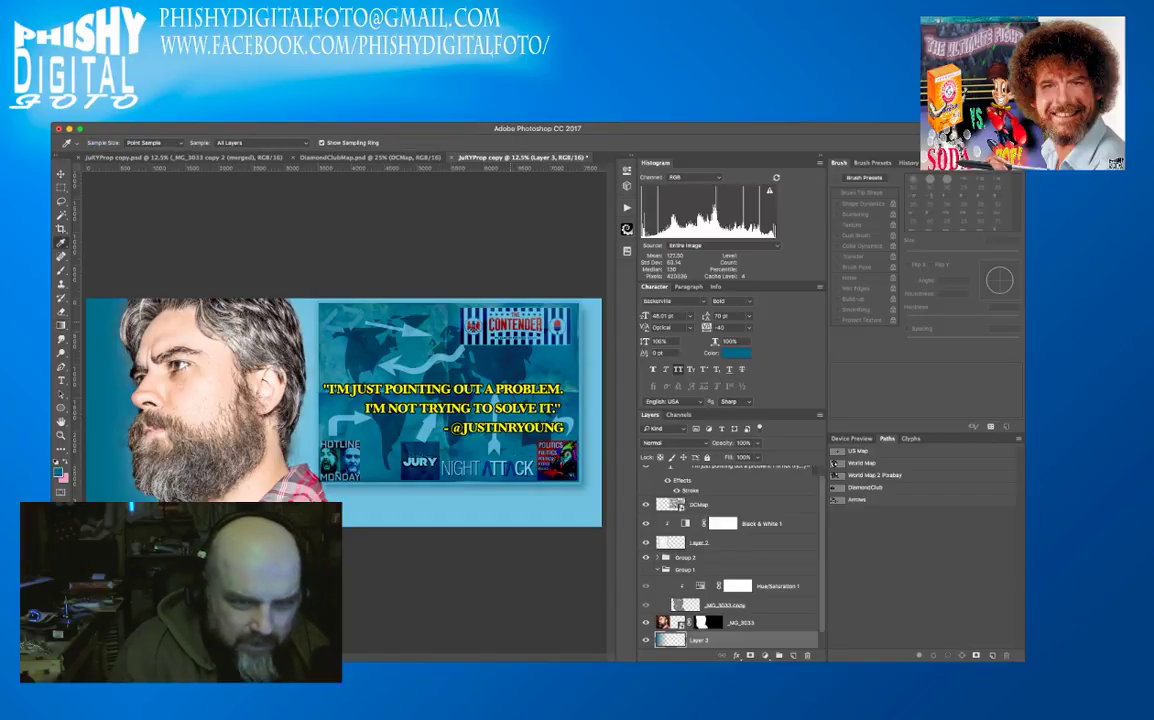
key("g")
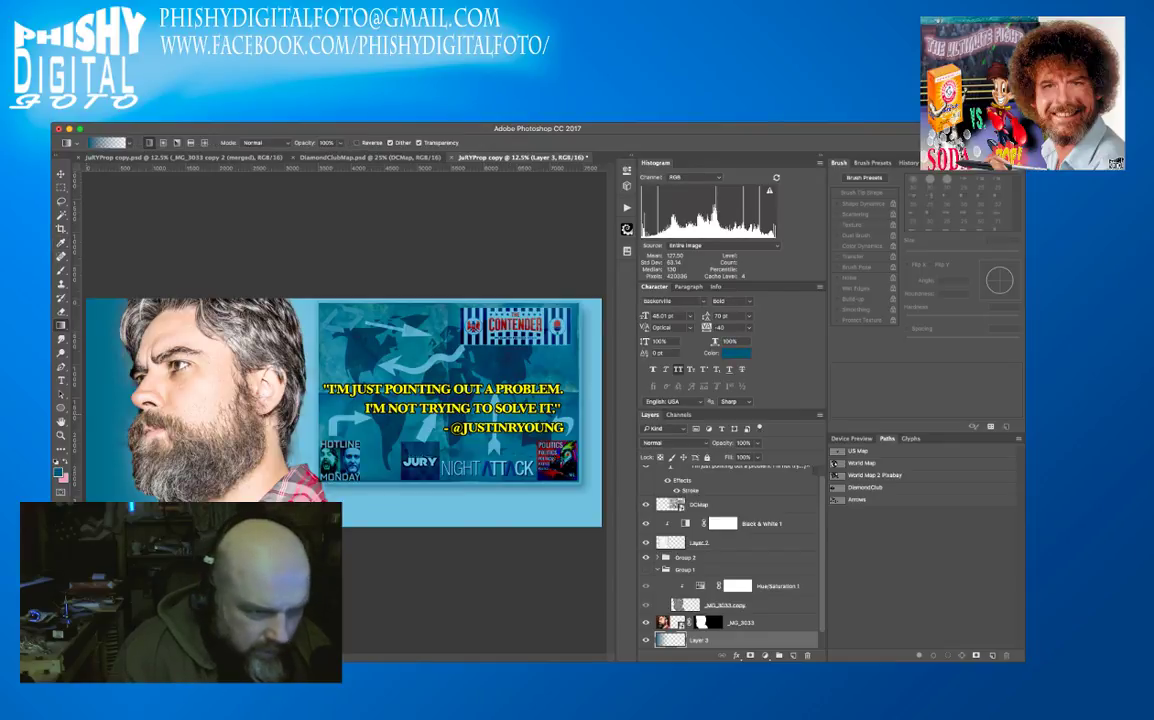
left_click_drag(84, 414, 356, 414)
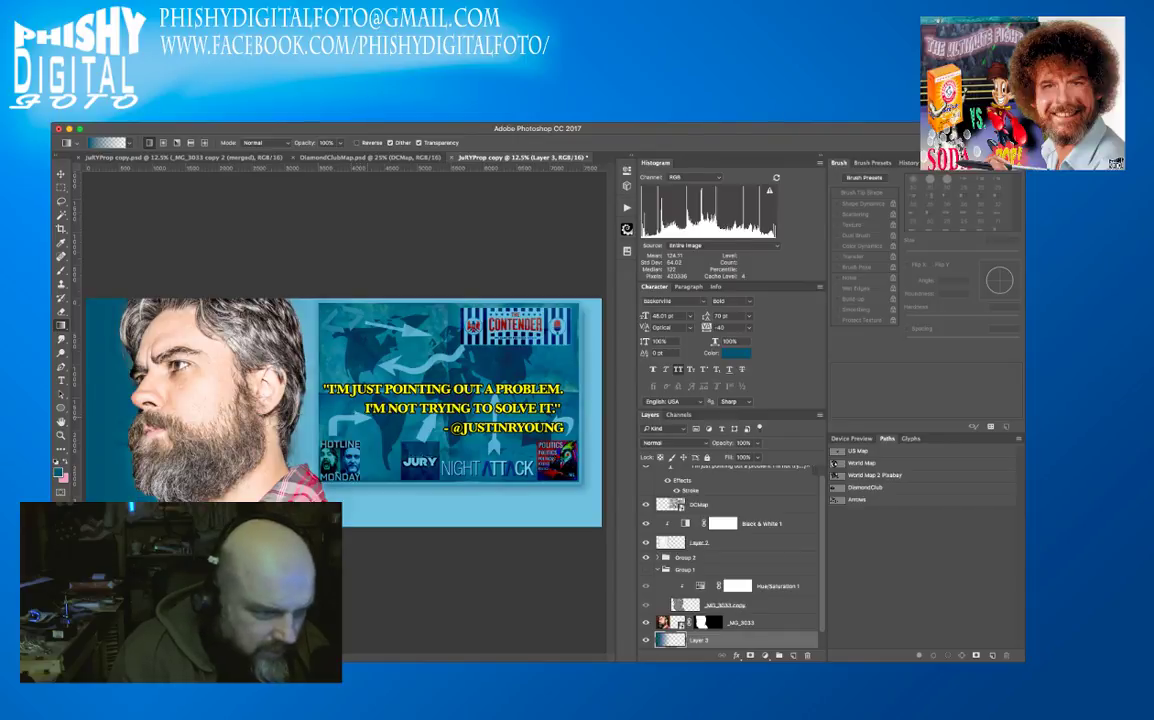
left_click_drag(84, 413, 361, 413)
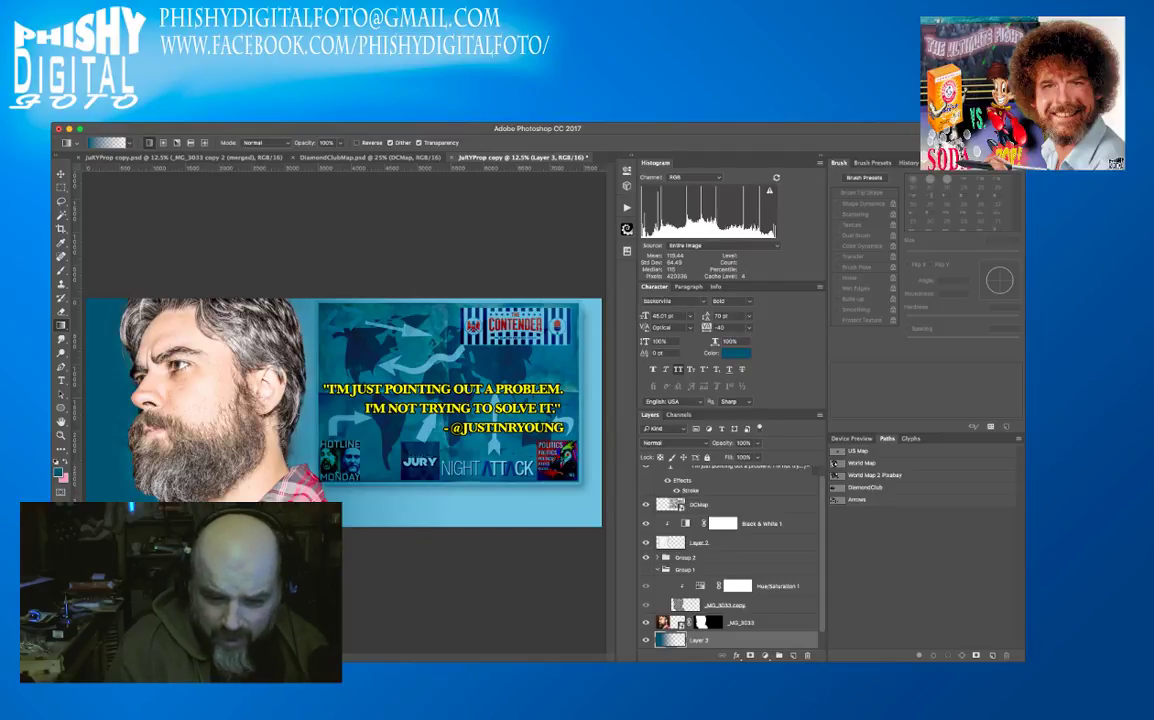
- Apply an Outer Glow layer style to the _MG_3033 portrait
double_click(670, 622)
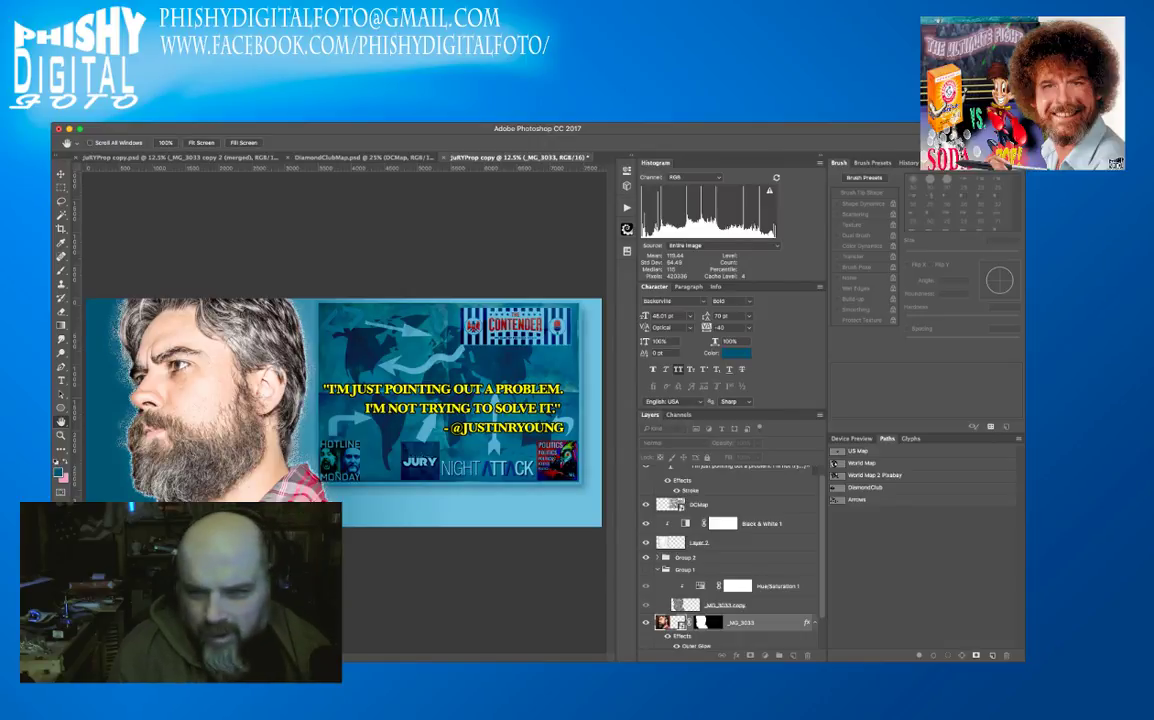
key("g")
scroll(730, 555, "down", 2)
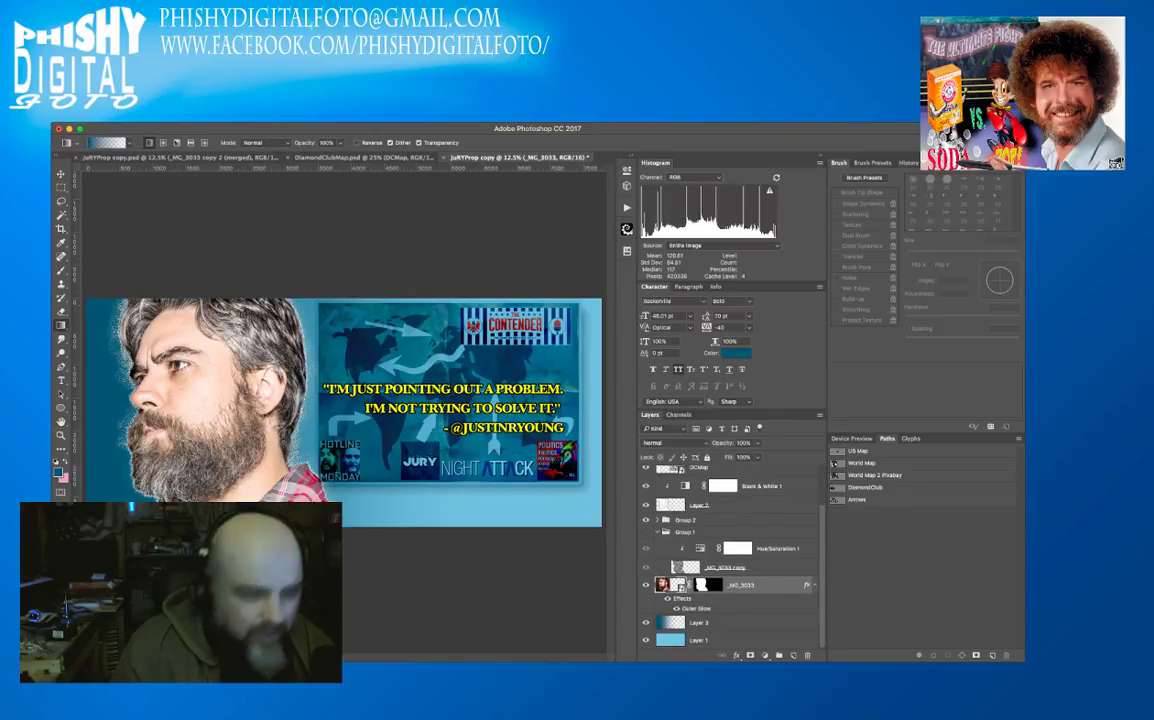
- Select Layer 3 and turn its teal gradient into a grainy navy-blue texture behind the portrait
left_click(730, 622)
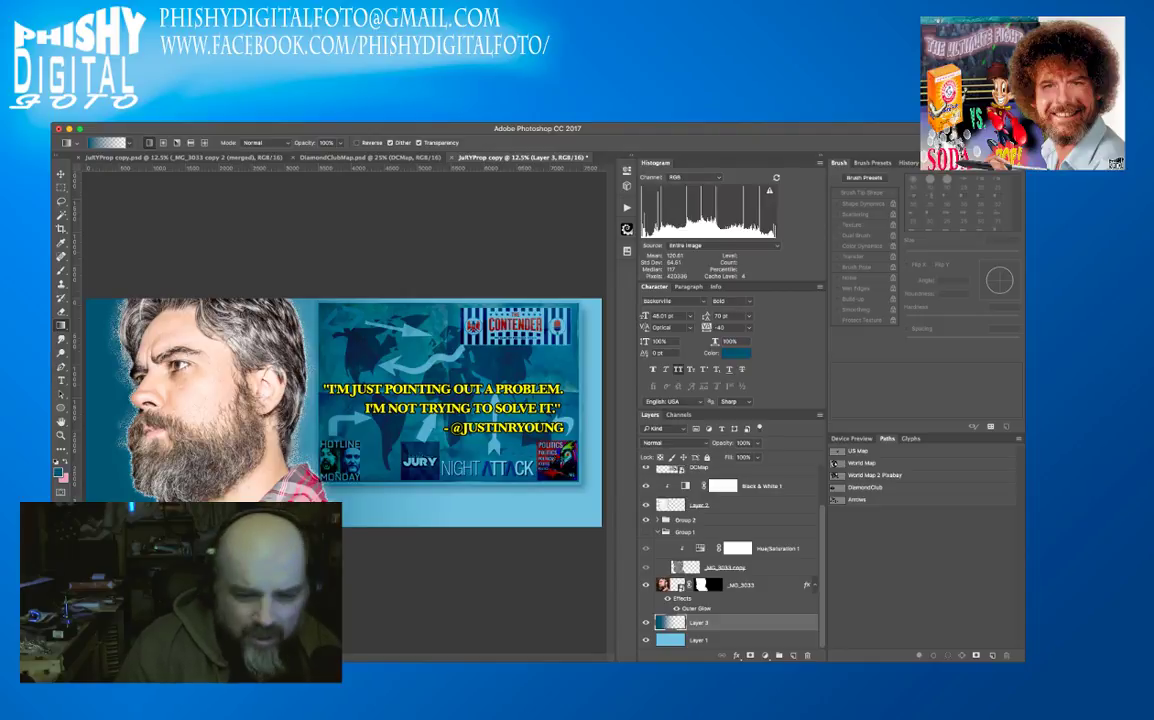
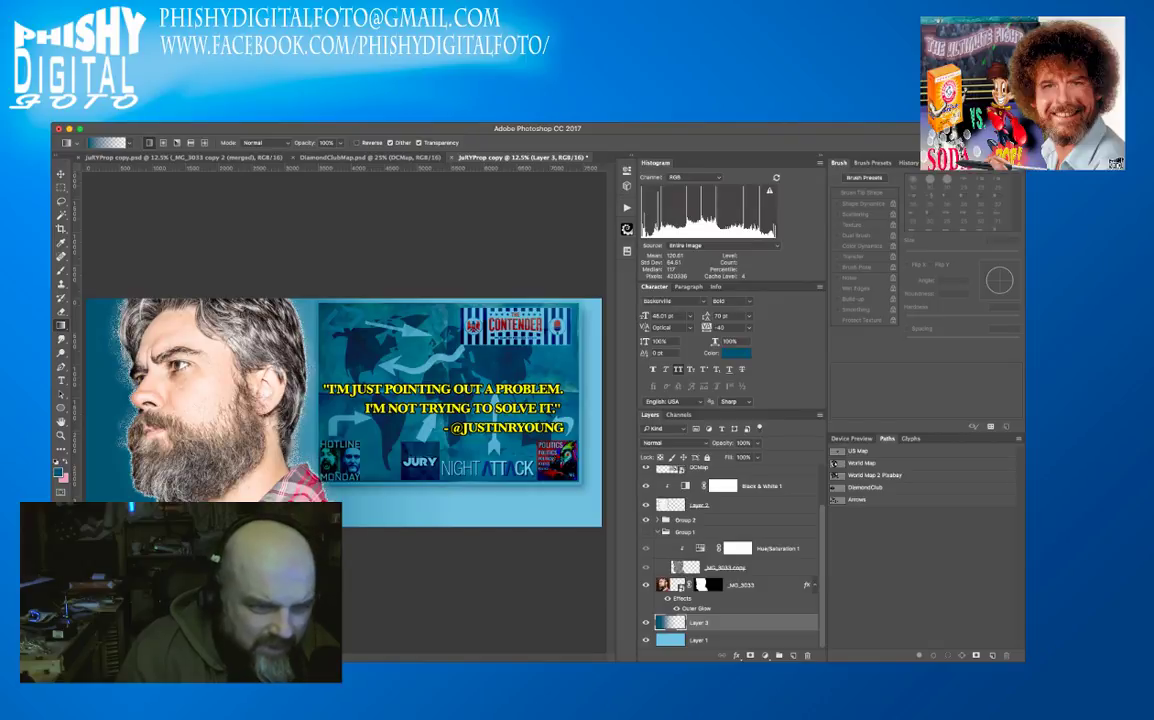
key("h")
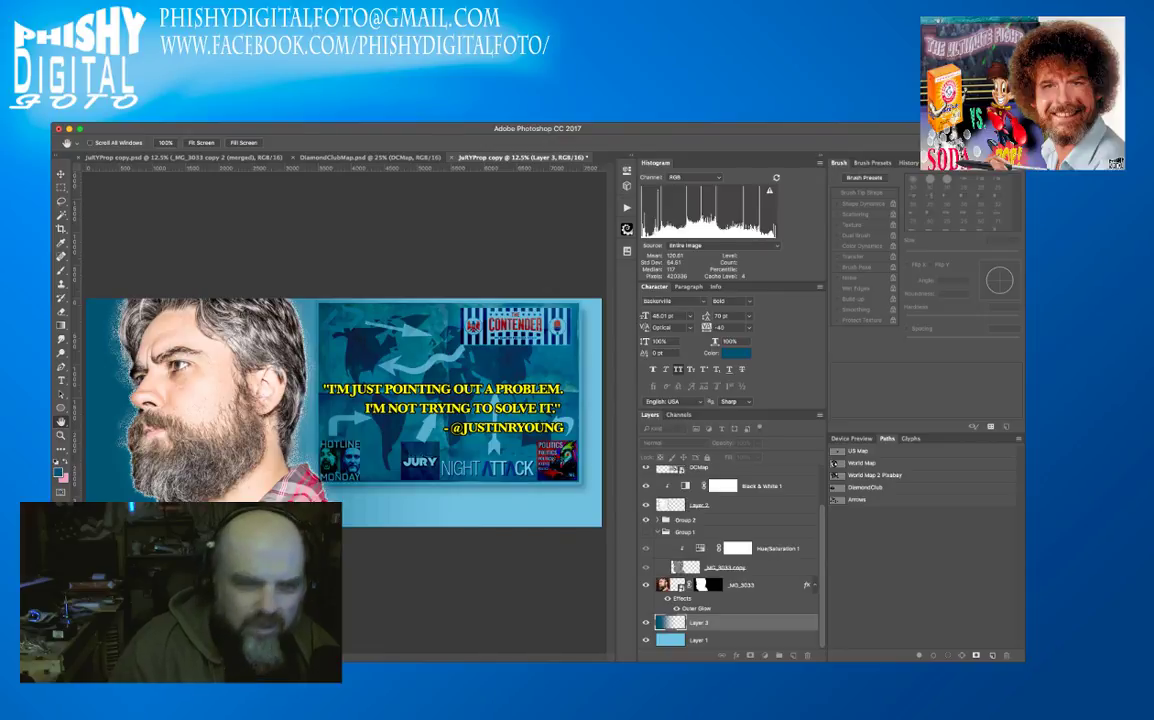
key("g")
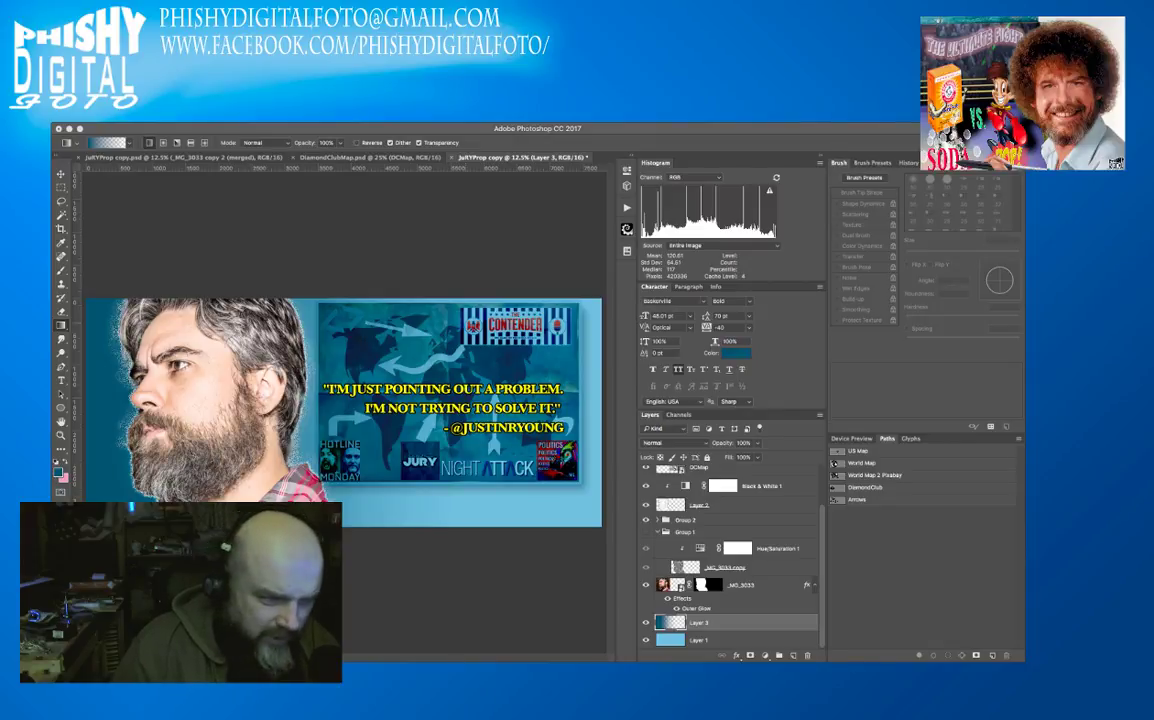
key("super+z")
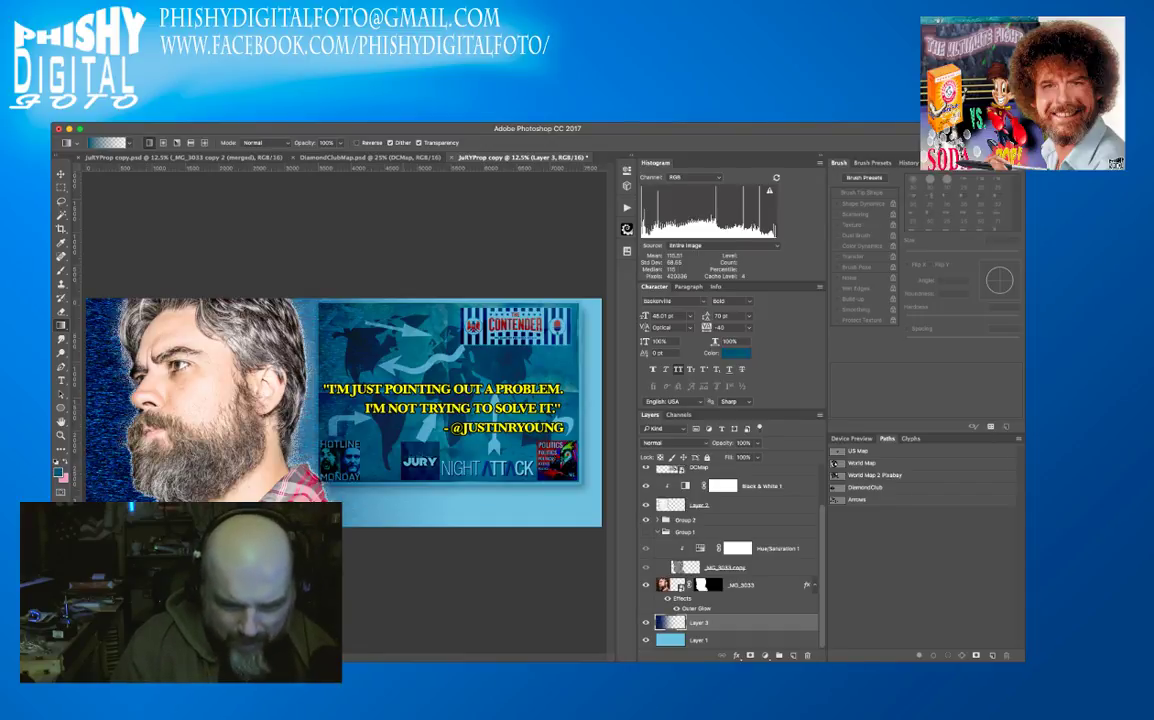
- Apply a bright Inner Glow layer style to the edges of the DCMap layer, with Outer Glow and Drop Shadow off
scroll(730, 560, "up", 2)
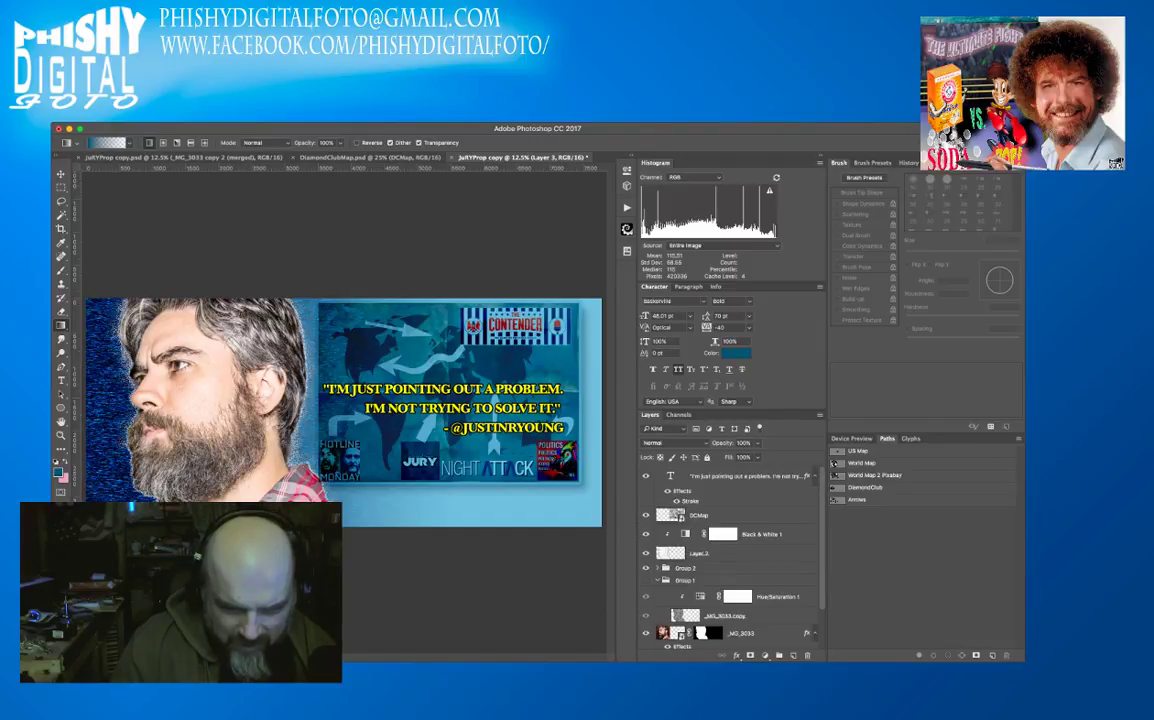
double_click(750, 515)
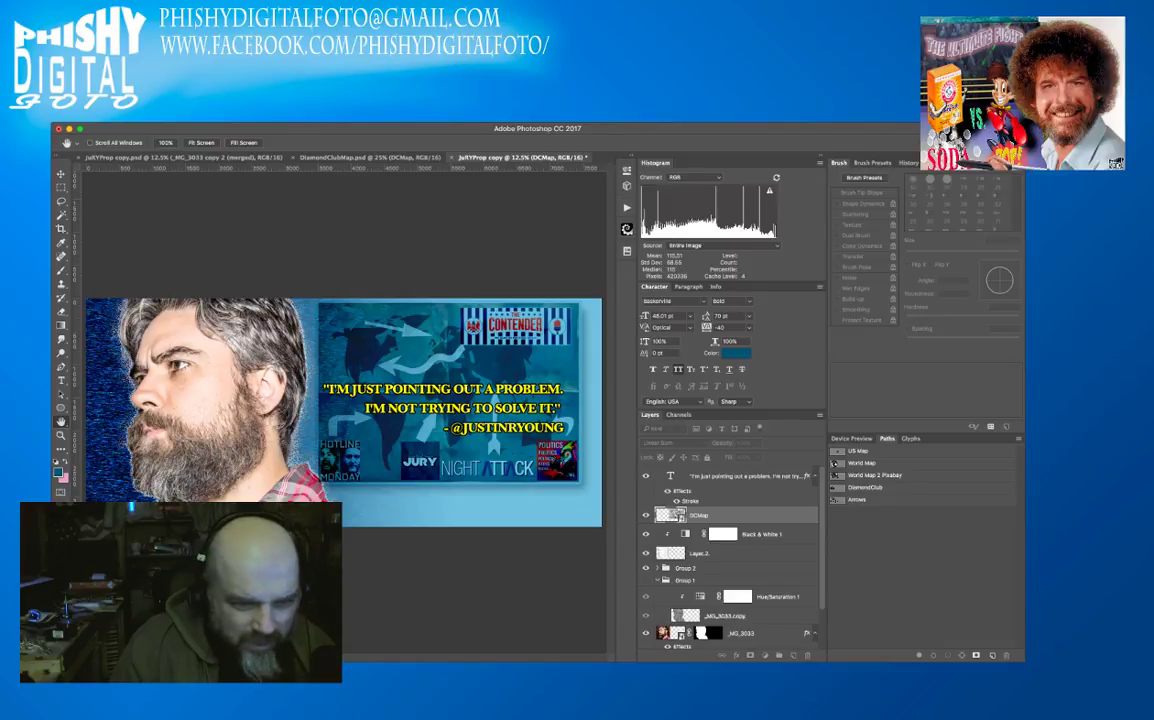
key("ctrl+z")
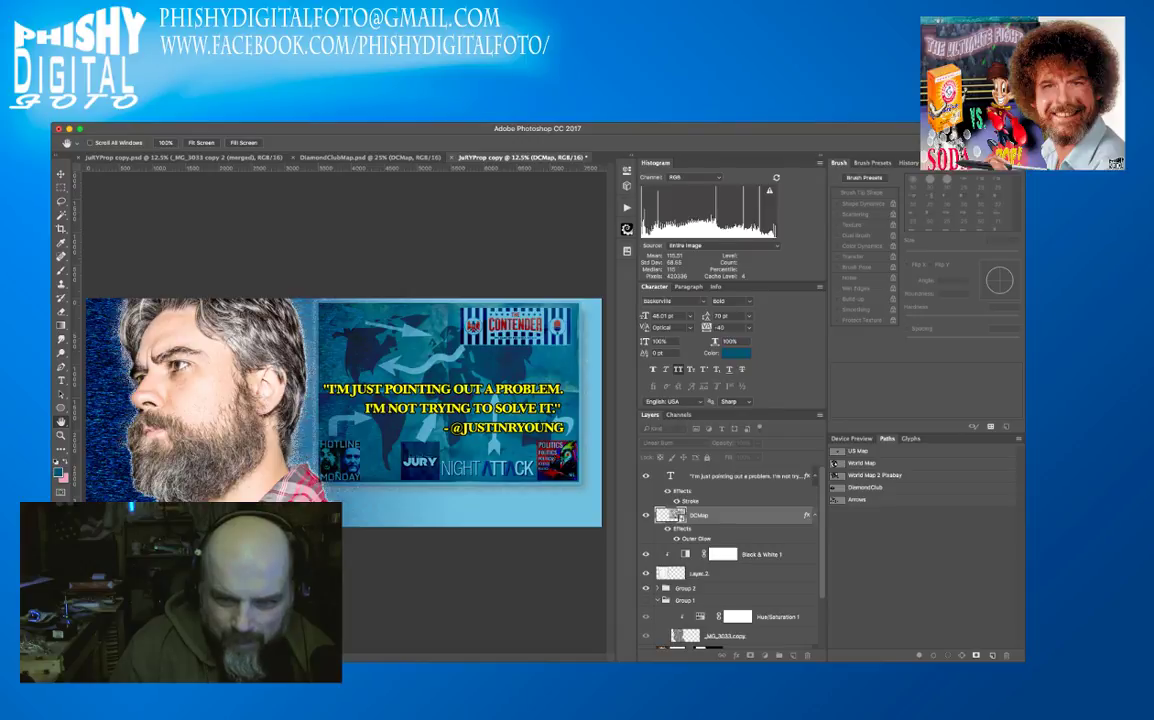
key("ctrl+z")
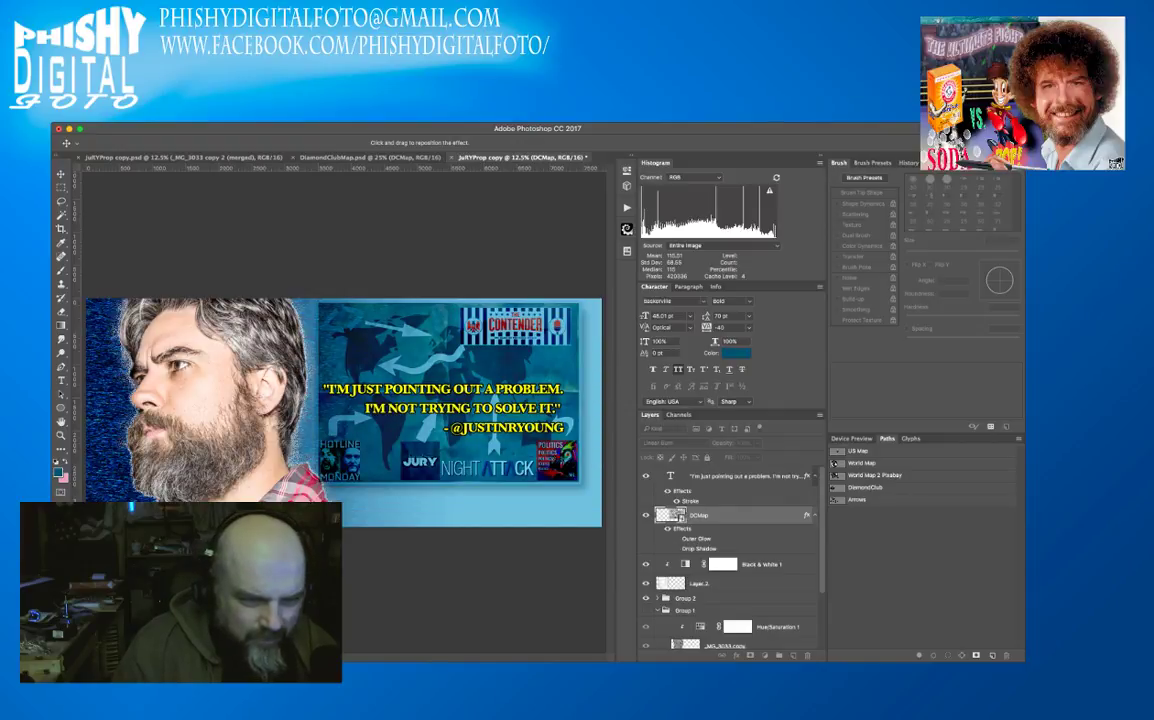
key("Return")
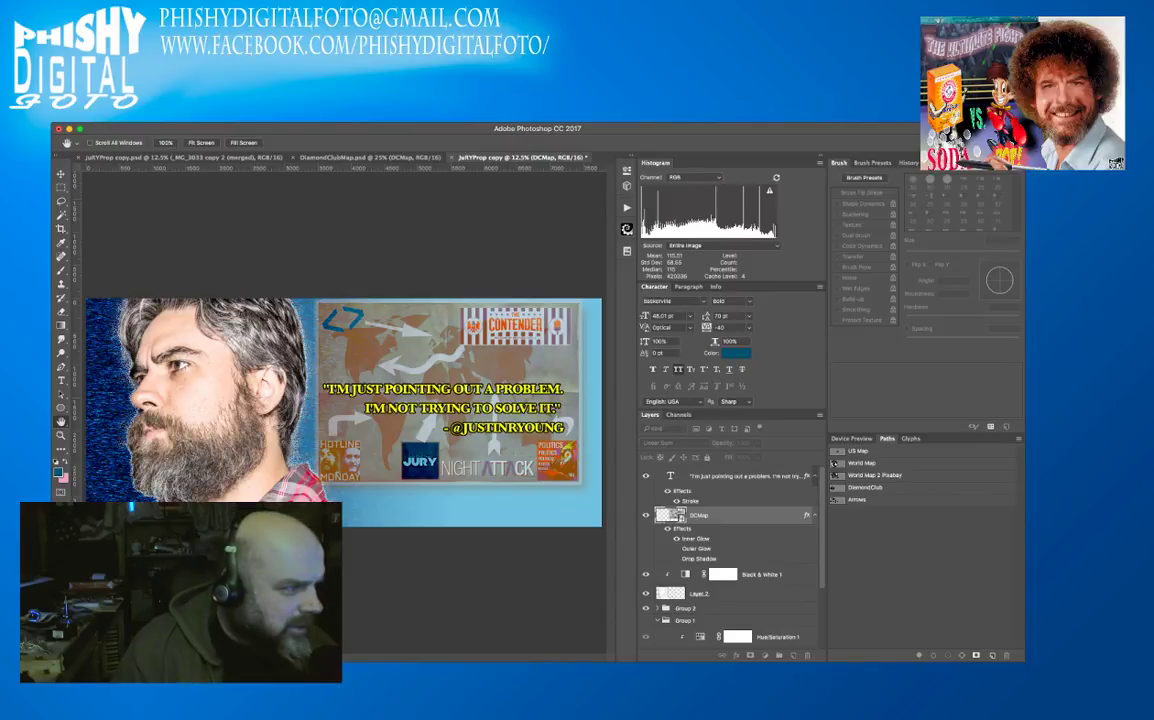
key("ctrl+z")
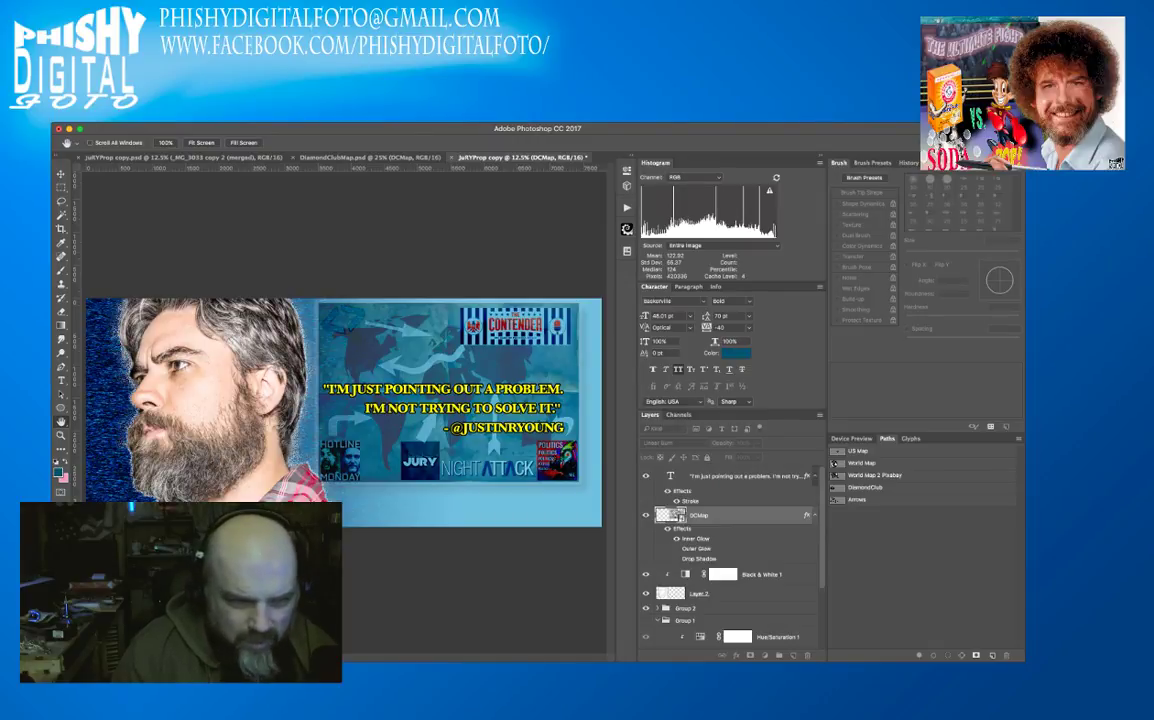
left_click(347, 329)
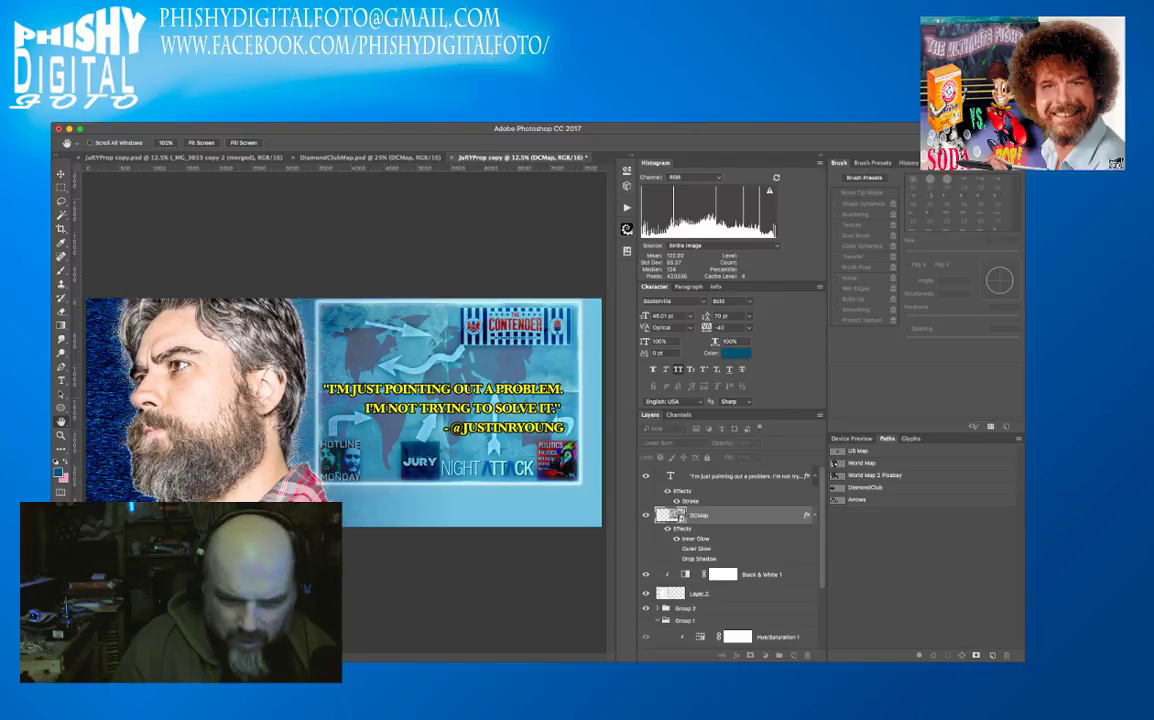
key("Return")
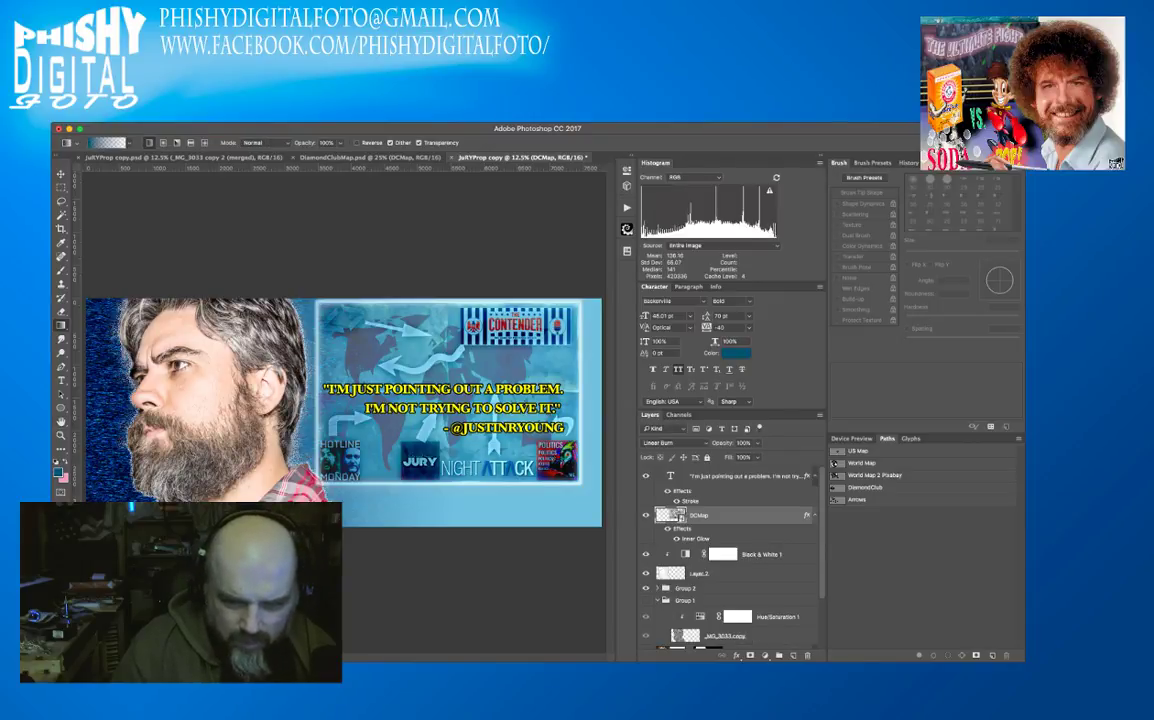
- Add a new empty layer above the quote text and set the foreground color to white with black as background
key("alt+bracketright")
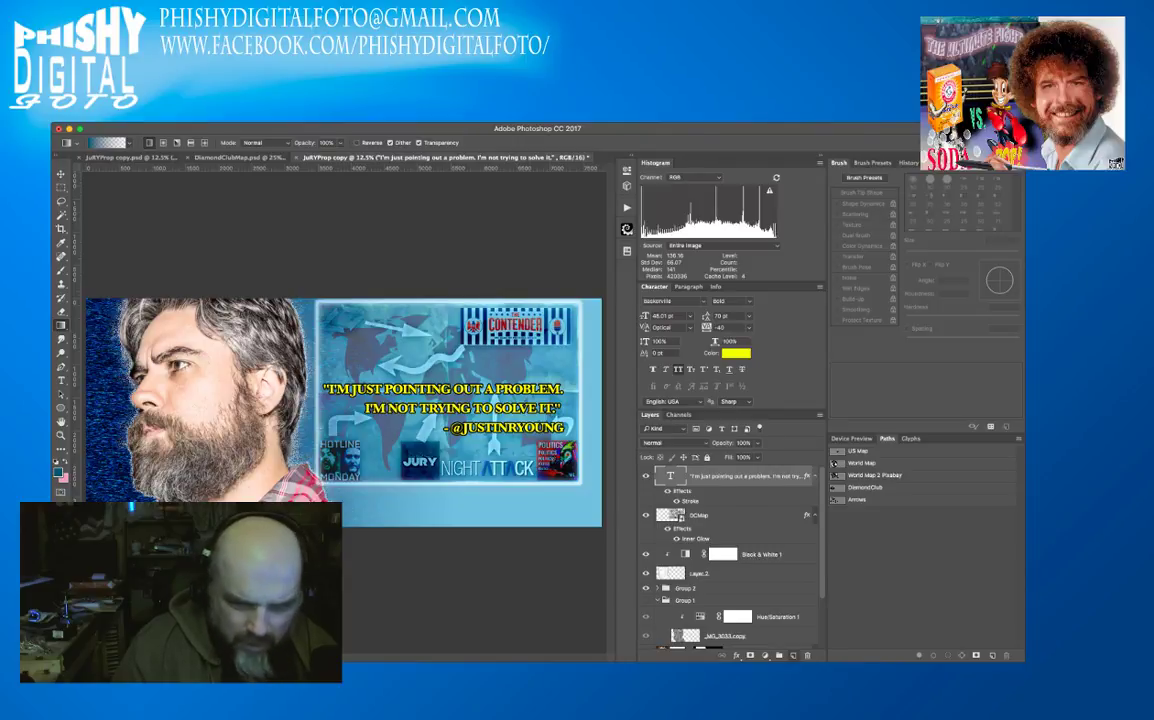
key("ctrl+shift+alt+n")
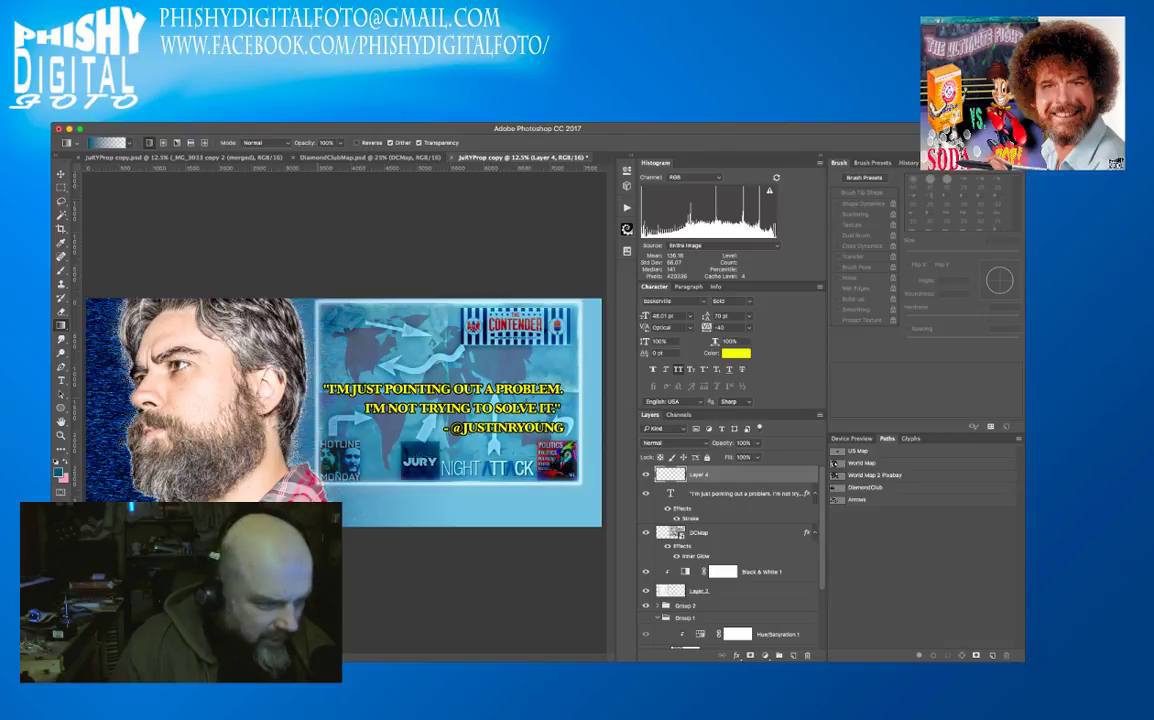
key("d")
key("x")
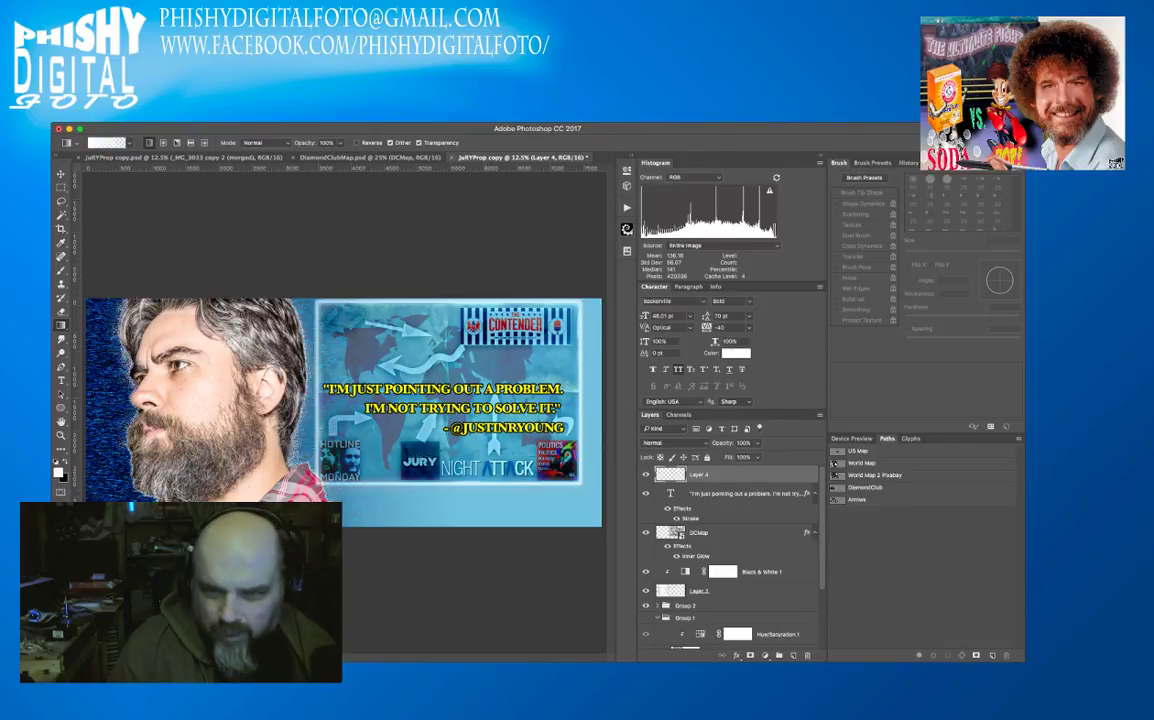
- Choose the rough-edged 725 px bristle tip for the Brush tool and reduce the brush size by two increments
key("b")
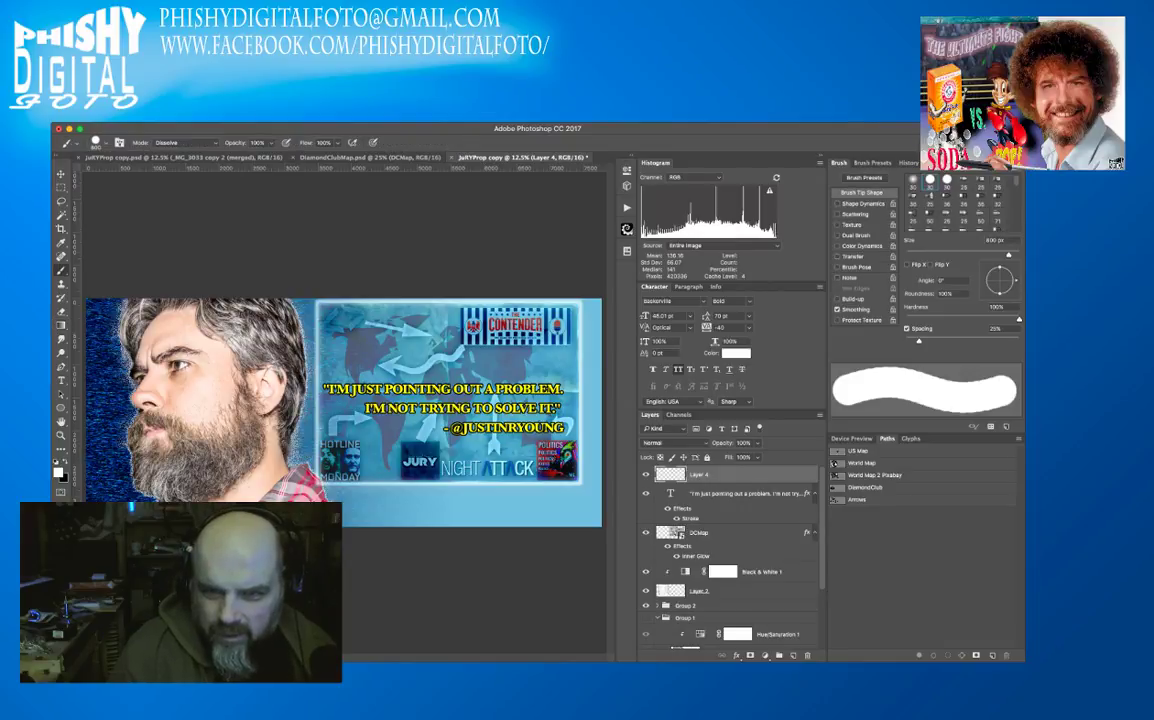
scroll(955, 202, "down", 8)
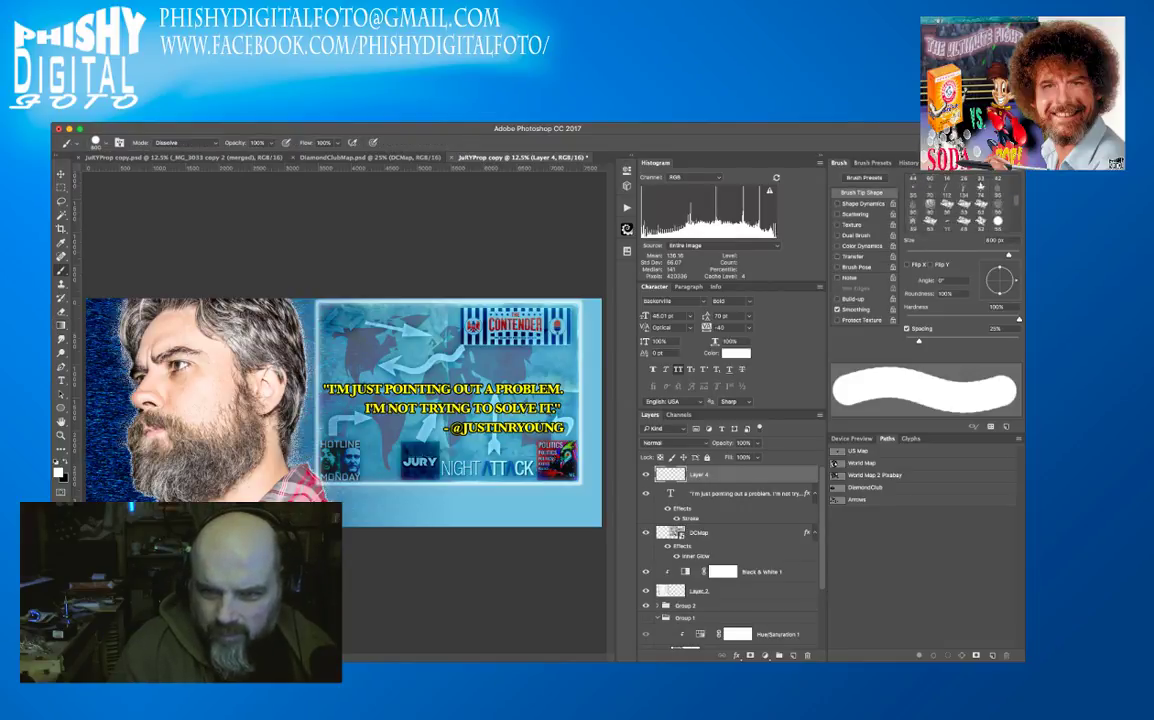
scroll(960, 200, "up", 1)
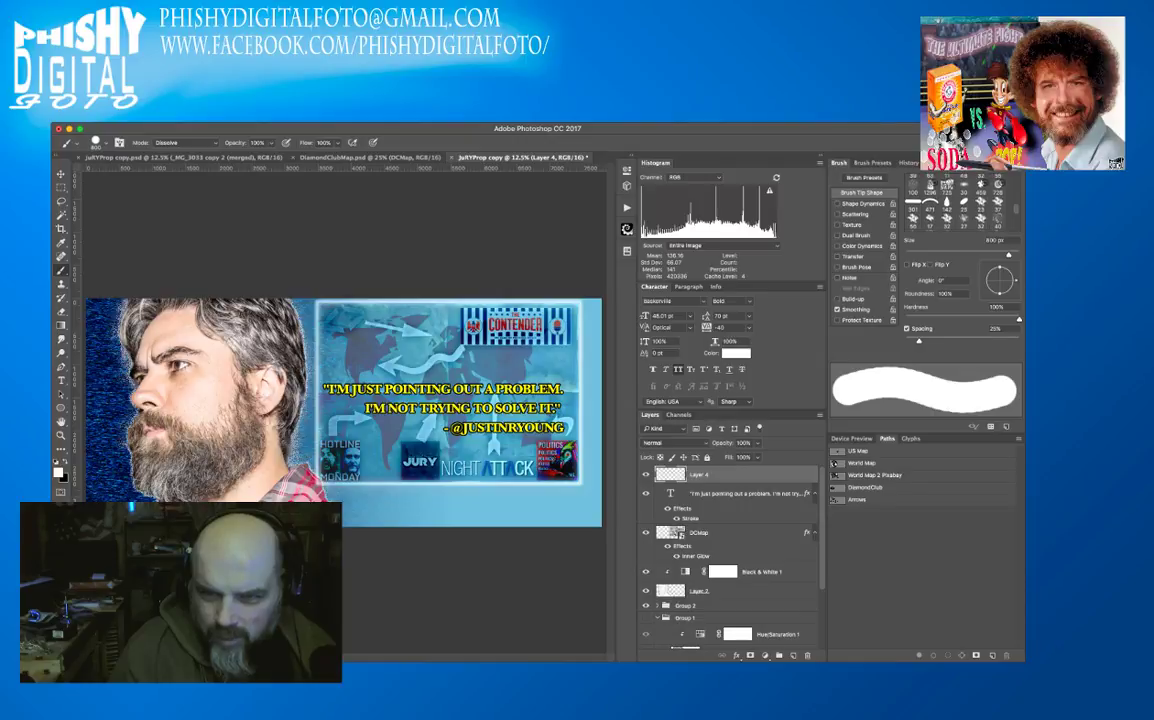
left_click(945, 185)
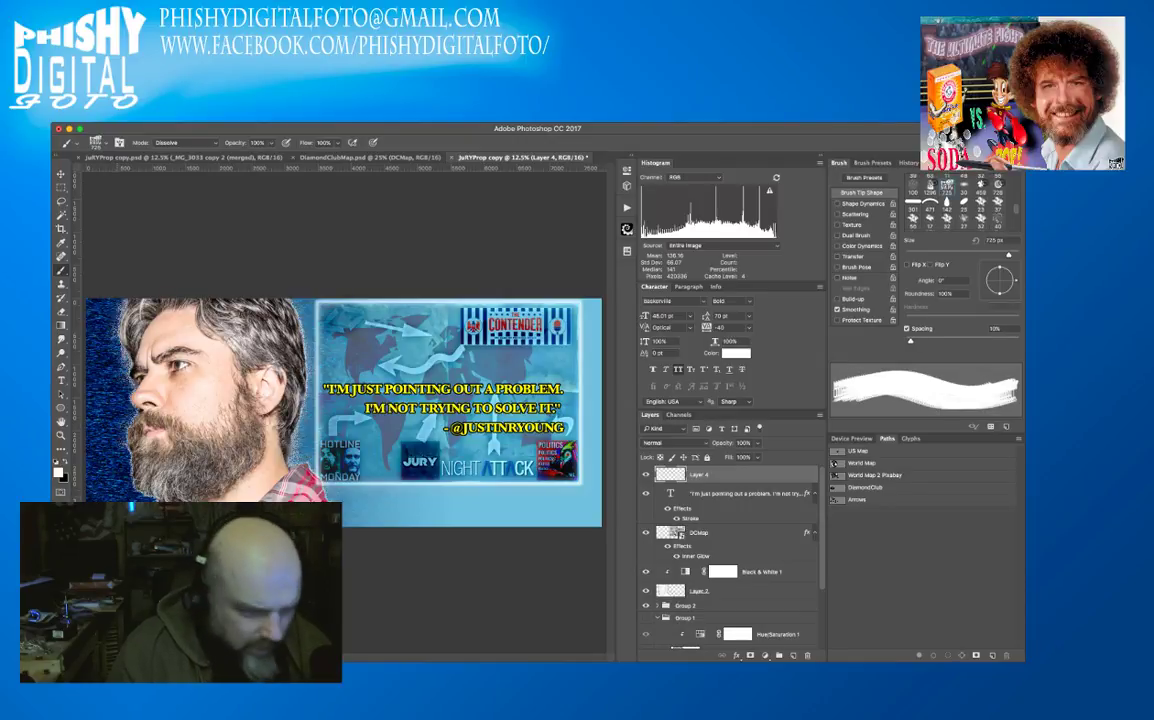
key("[")
key("[")
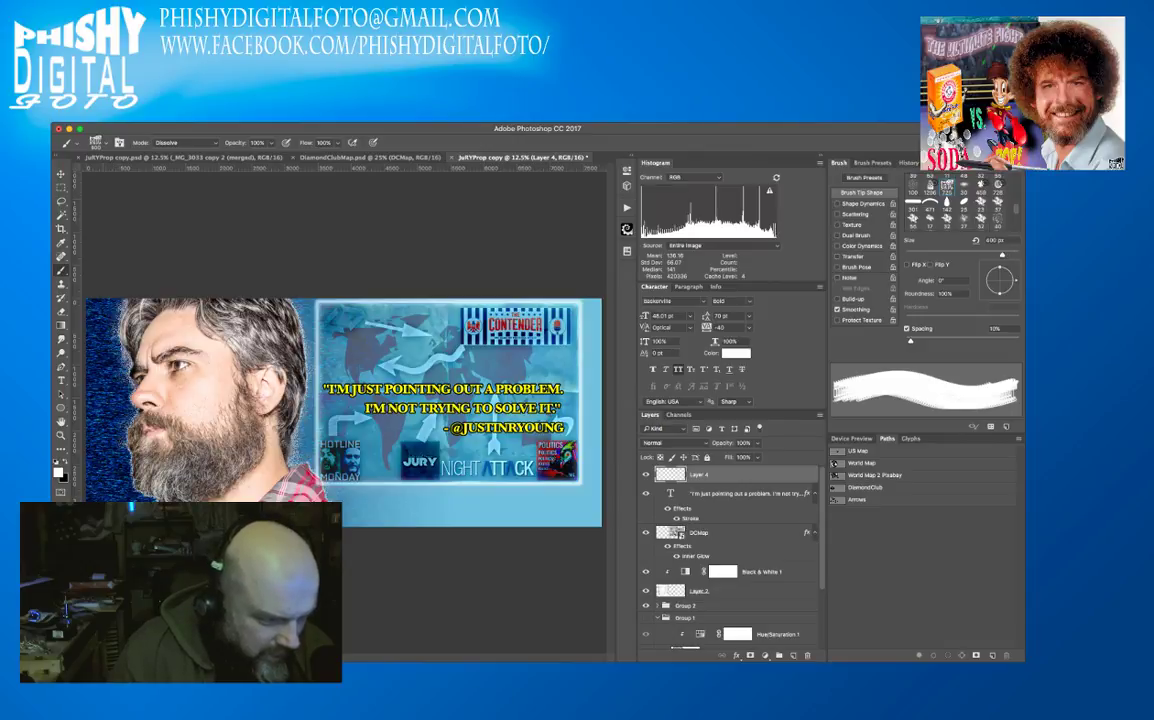